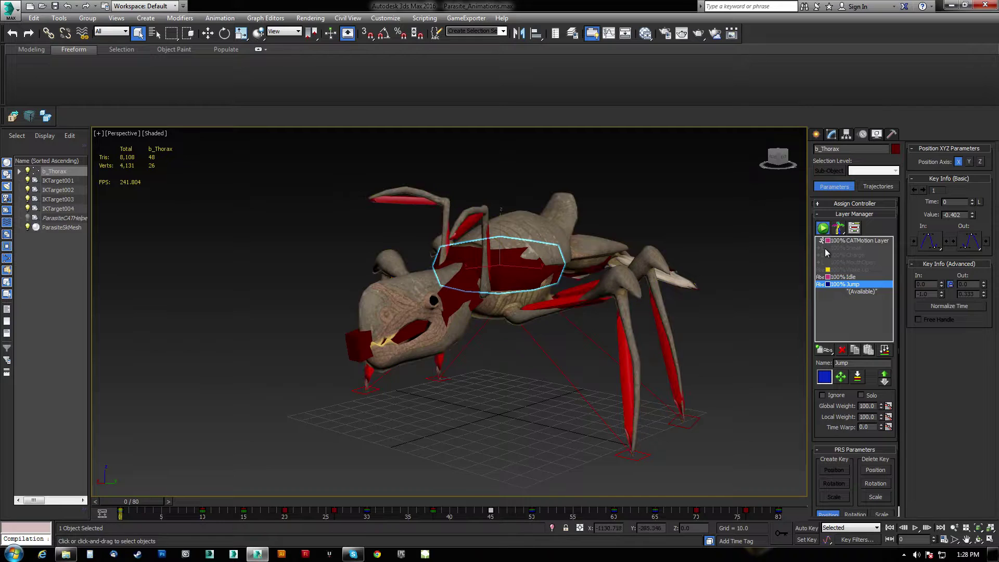
Set the Jump and Idle animation layers to Ignore in the layer stack
left_click(854, 241)
left_click(843, 284)
left_click(846, 278)
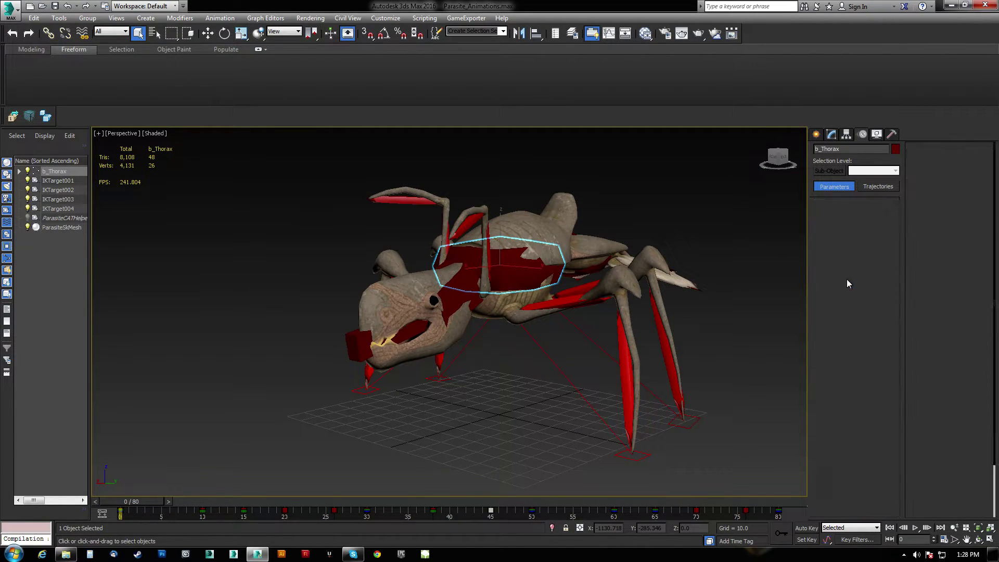
left_click(823, 395)
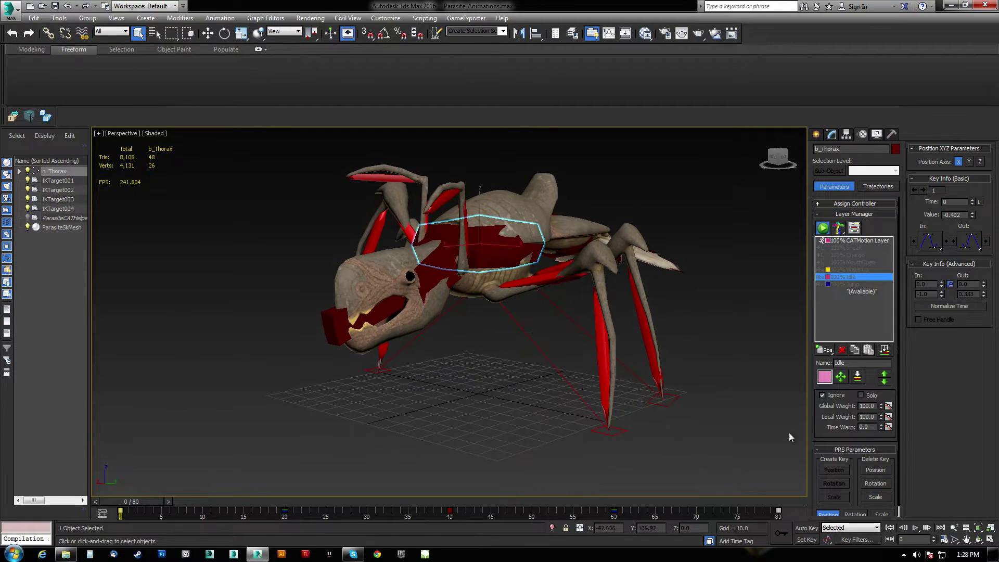
Play back the creature's animation, stop it, and view the walk from an angle
left_click(916, 528)
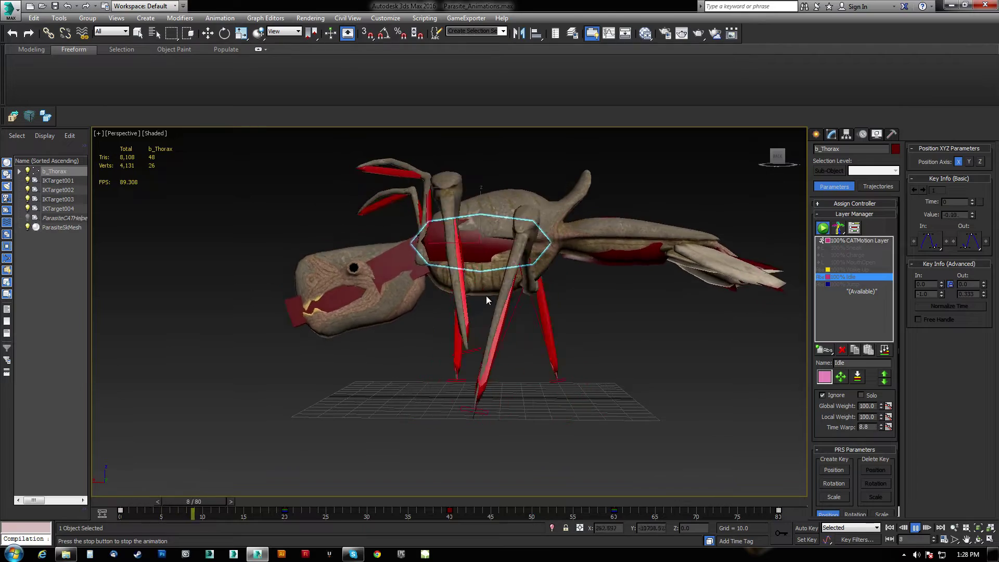
left_click(916, 528)
middle_click_drag(514, 345, 537, 349, "alt")
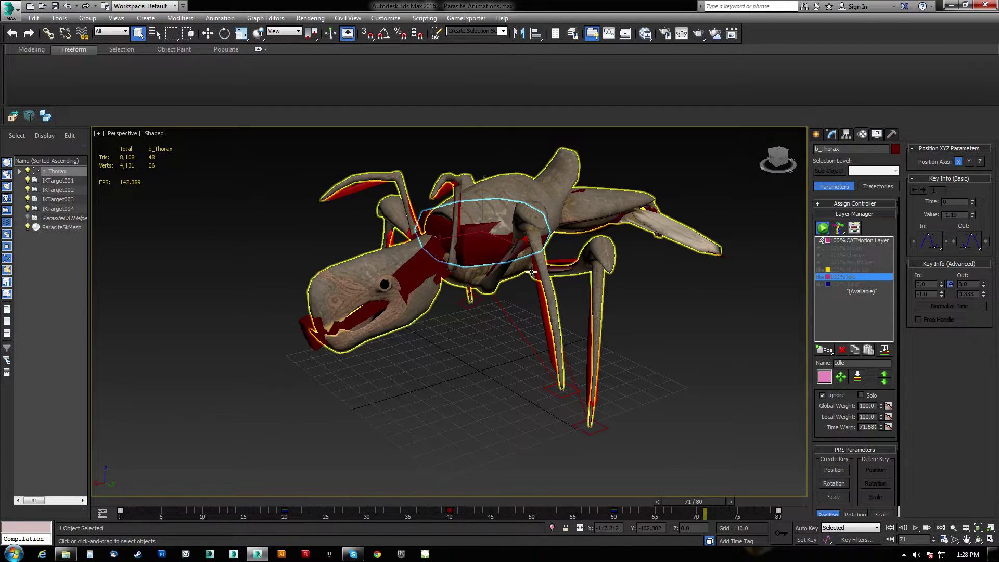
Select the CATMotion Layer and scrub its walk cycle, examining the leg movement from the side and from above
left_click(866, 241)
middle_click_drag(510, 237, 481, 219, "alt")
left_click_drag(696, 501, 563, 504)
key("q")
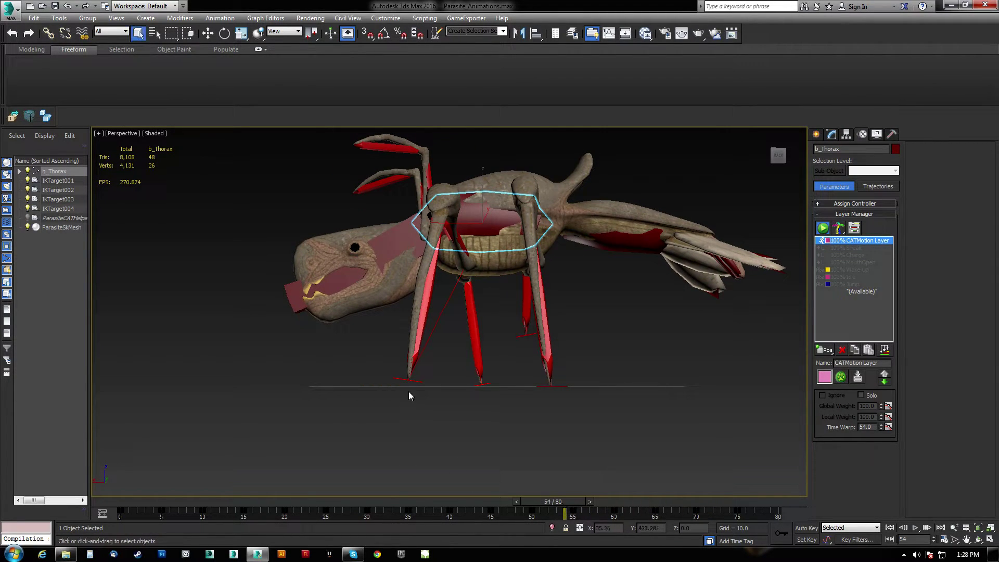
left_click_drag(560, 498, 657, 502)
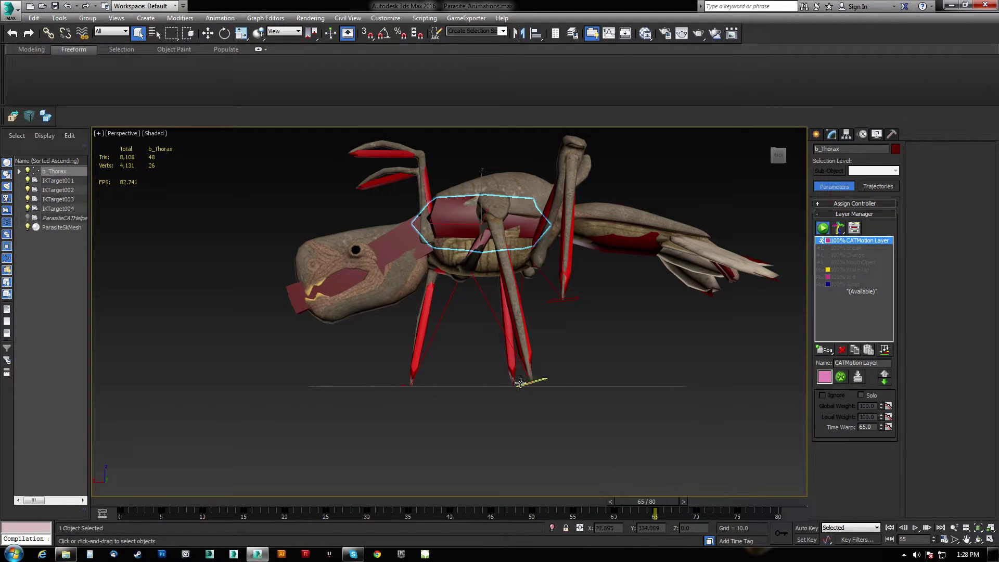
middle_click_drag(488, 251, 563, 307, "alt")
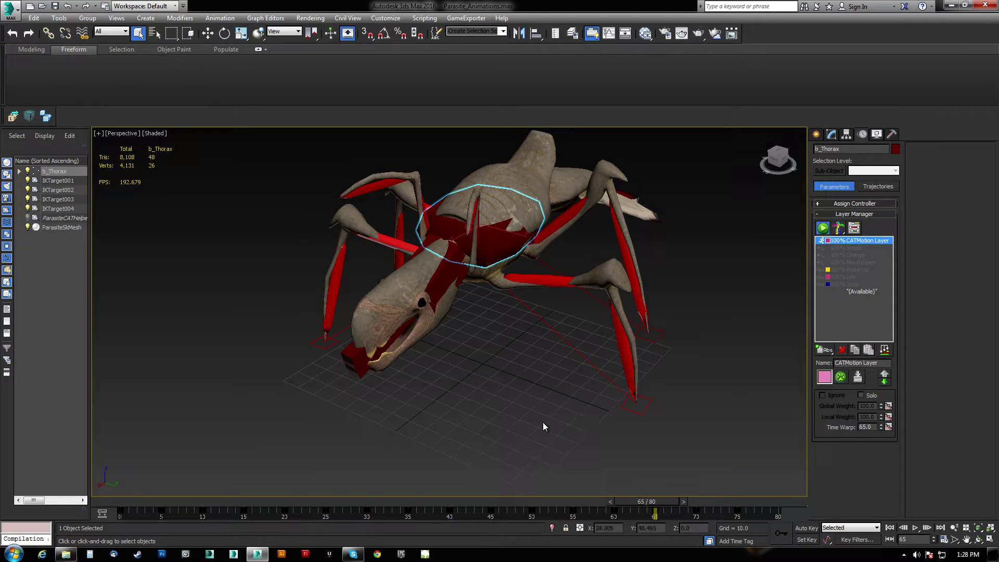
middle_click_drag(594, 376, 537, 295, "alt")
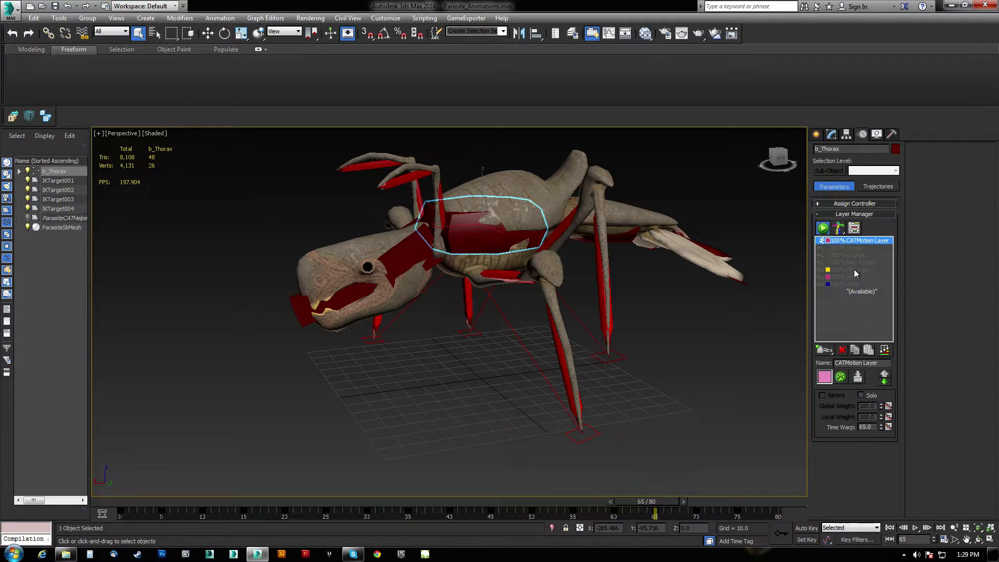
Duplicate the CATMotion Layer as a Copy in the layer stack and name the duplicate BetterRun
left_click(858, 351)
left_click(868, 350)
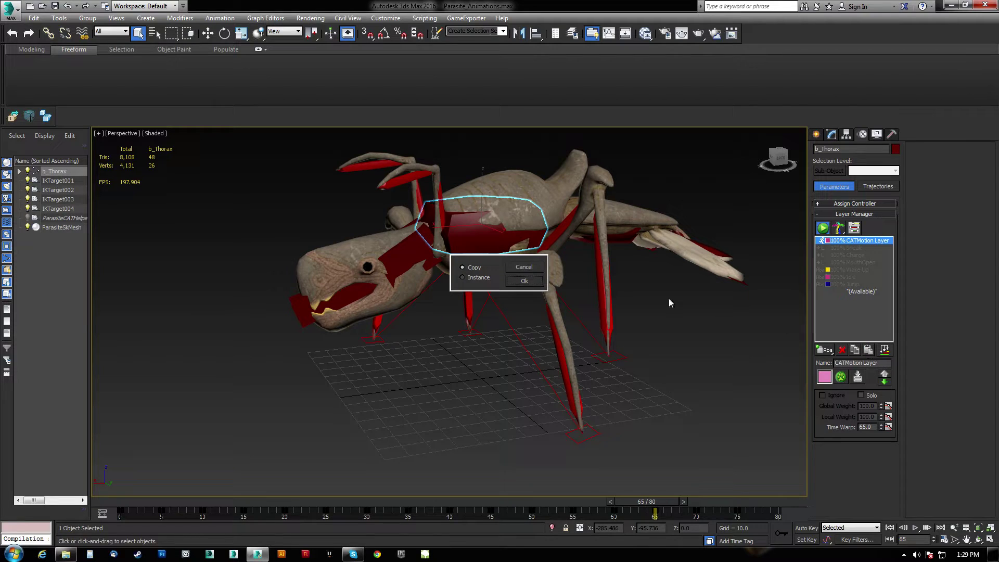
left_click(524, 282)
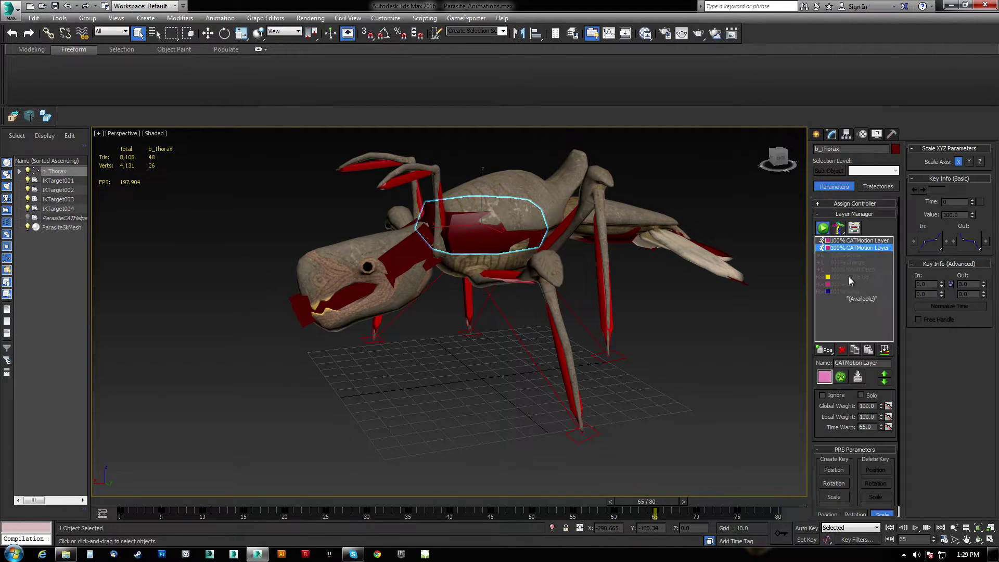
left_click_drag(868, 364, 757, 356)
type("BetterRun")
key("Return")
left_click_drag(474, 325, 498, 324, "alt")
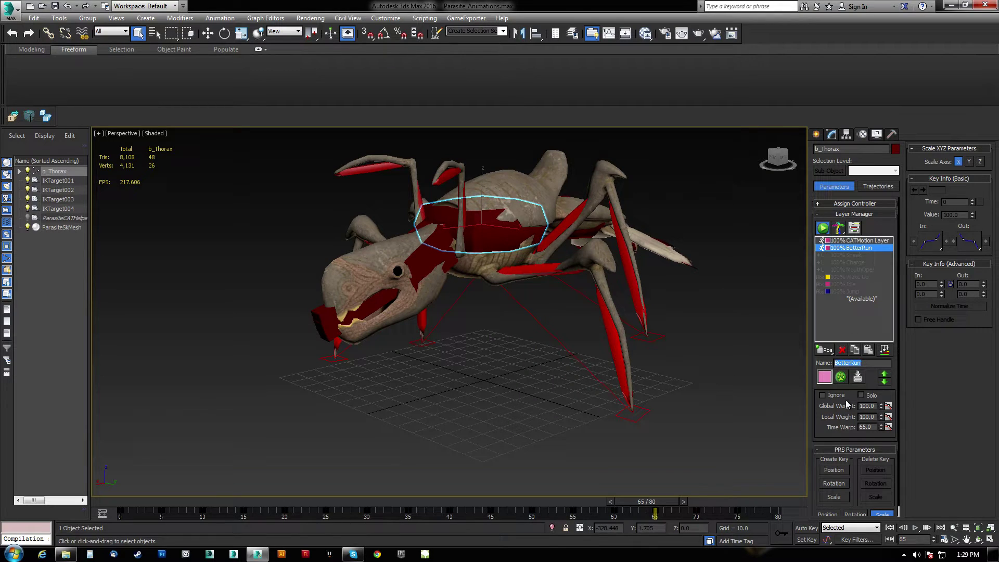
Set Max Stride Length to 80 in the BetterRun layer's CATMotion globals and scrub the animation to check it
left_click(861, 241)
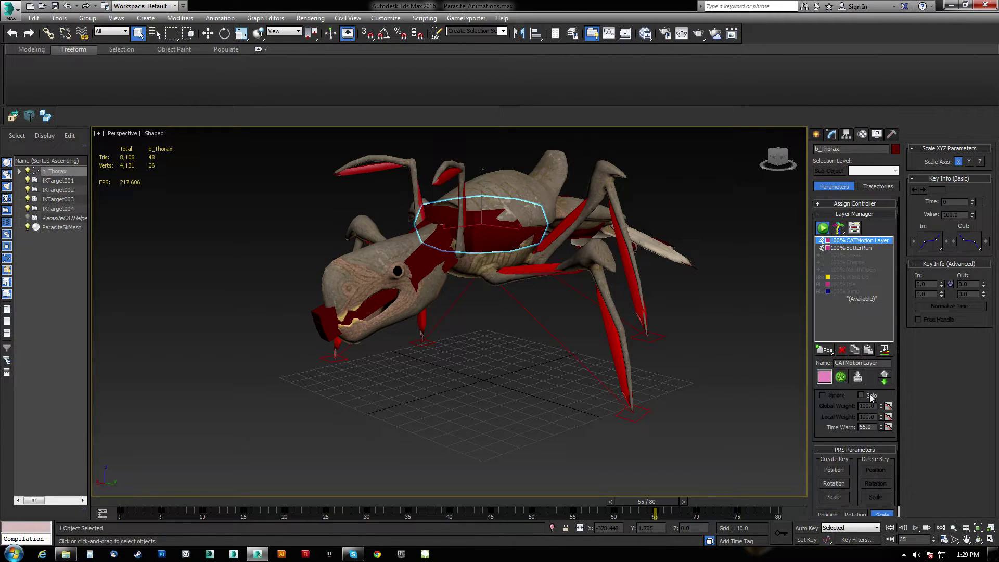
left_click(847, 248)
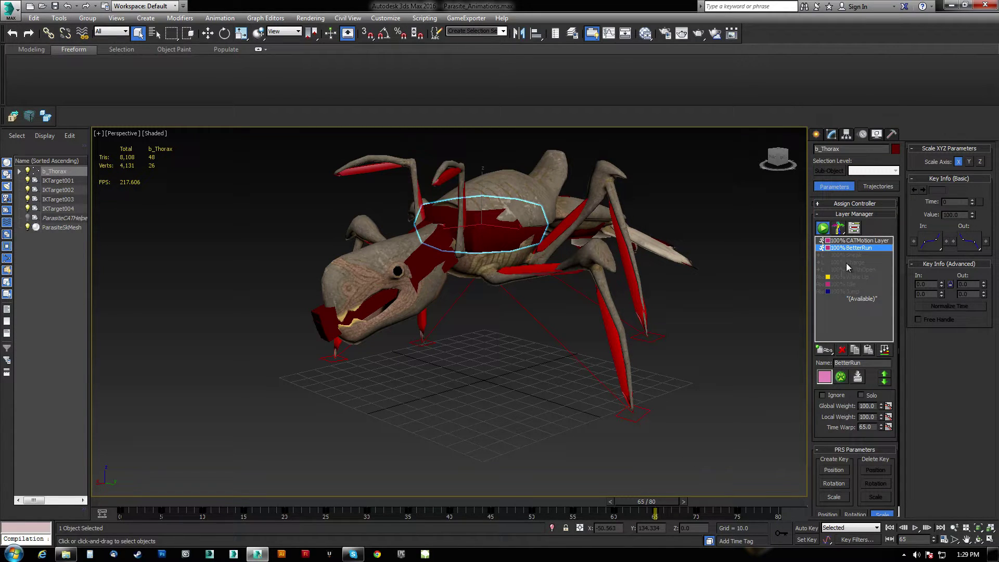
left_click(842, 378)
left_click_drag(514, 207, 697, 76)
left_click(571, 92)
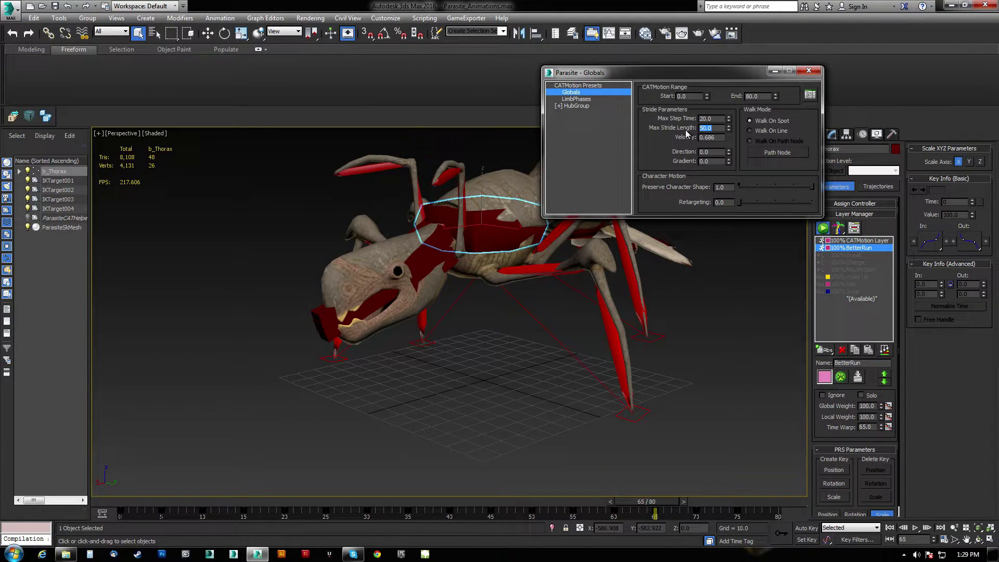
type("80")
key("Return")
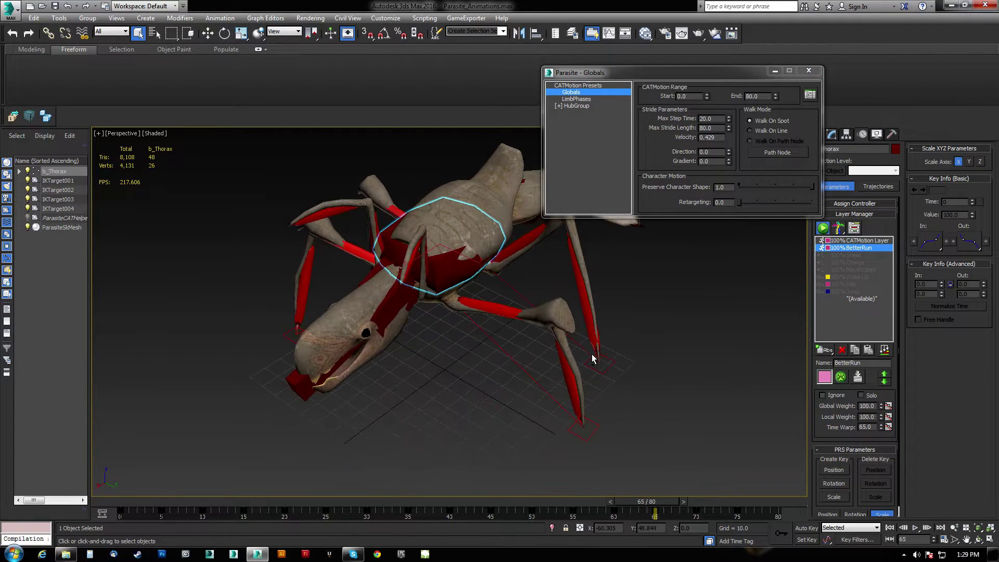
left_click_drag(651, 507, 251, 501)
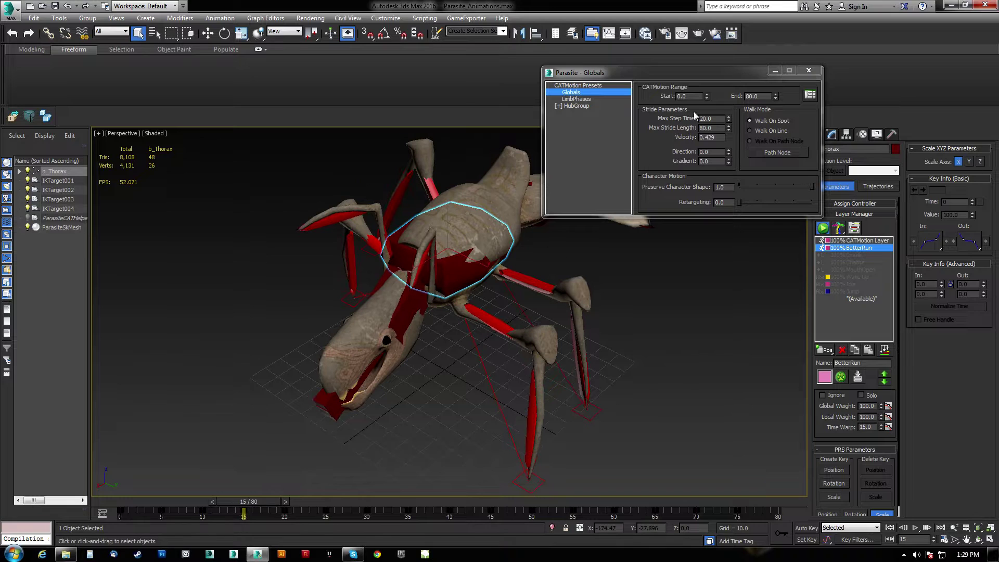
Set the BetterRun layer's Max Stride Length to 2 and scrub back to frame 0
double_click(722, 127)
type("2")
key("Return")
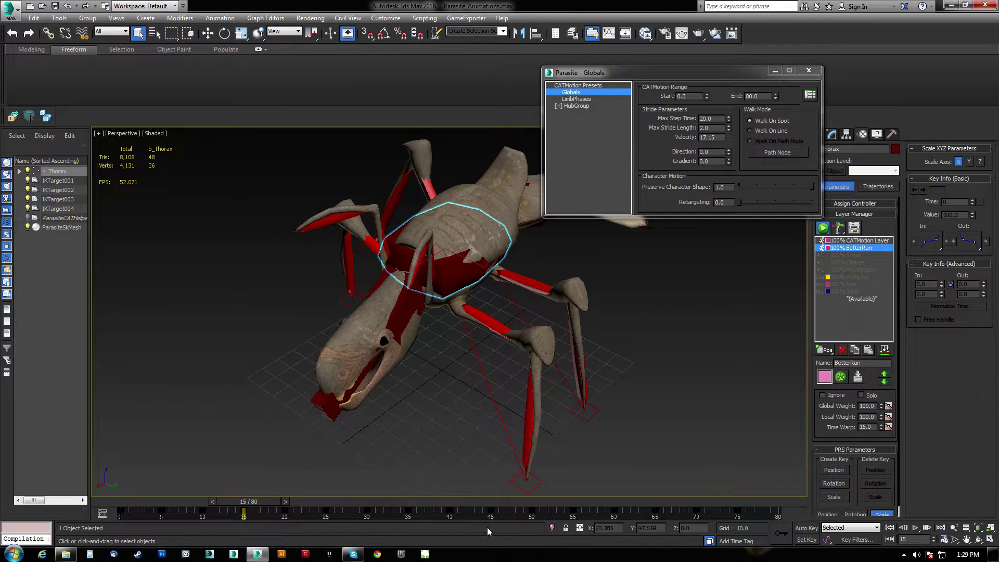
left_click_drag(263, 500, 124, 501)
Solo the BetterRun layer and scrub the first frames to check its motion alone
left_click_drag(752, 72, 706, 55)
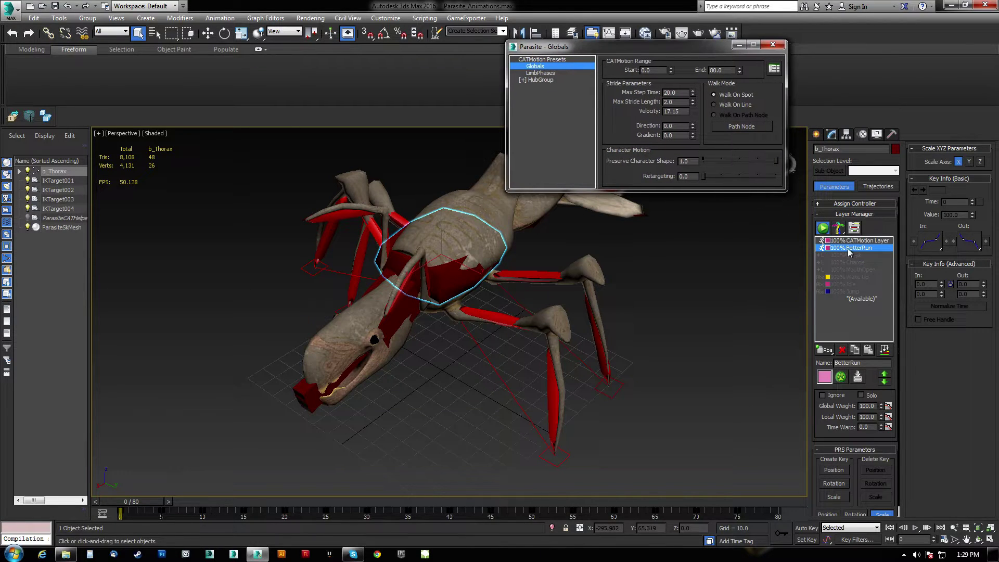
left_click(862, 395)
mouse_move(142, 501)
left_mouse_down()
mouse_move(414, 509)
mouse_move(133, 494)
left_mouse_up()
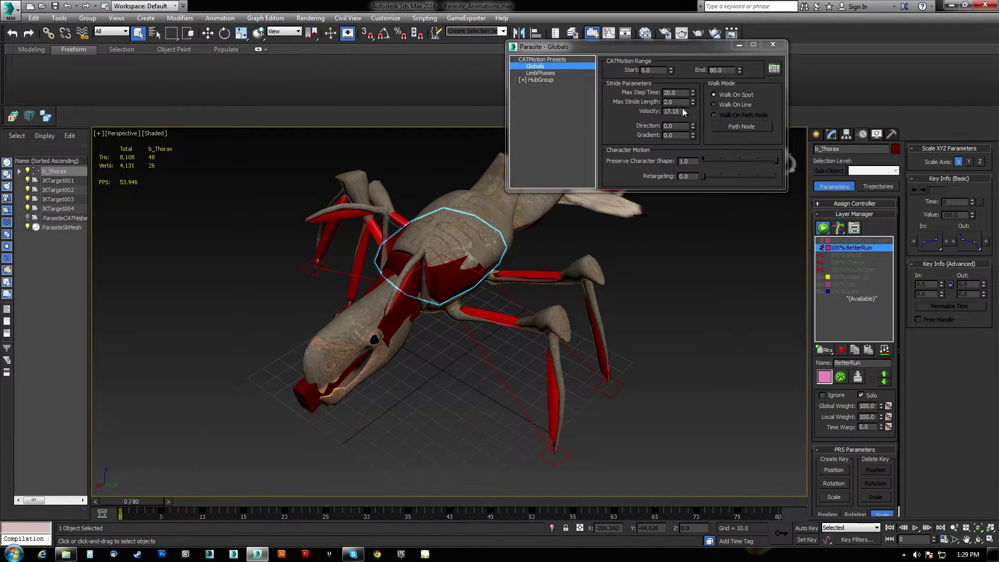
Reopen BetterRun's CATMotion globals to review the stride settings, close them, and scrub the soloed layer's opening frames
left_click(773, 45)
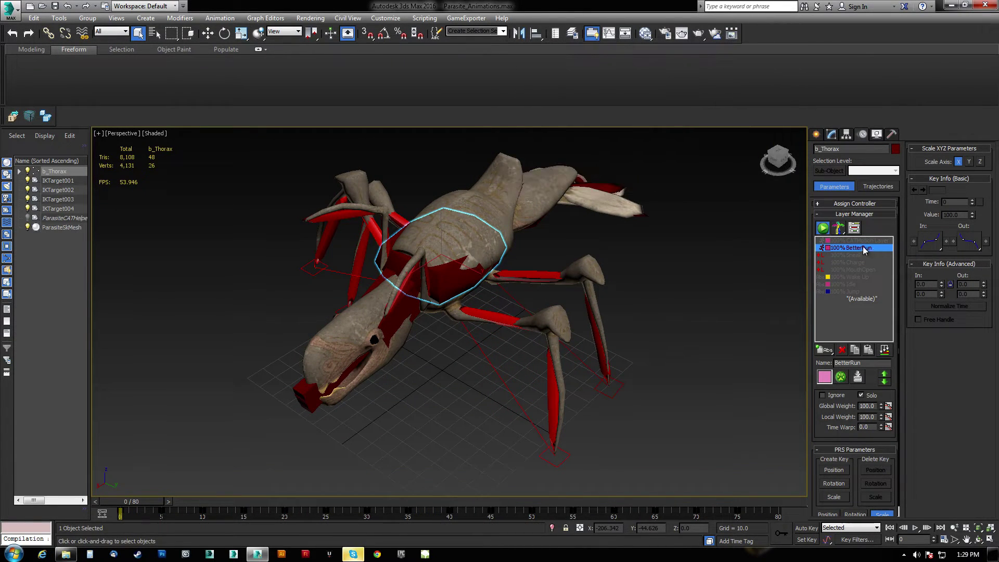
left_click(841, 377)
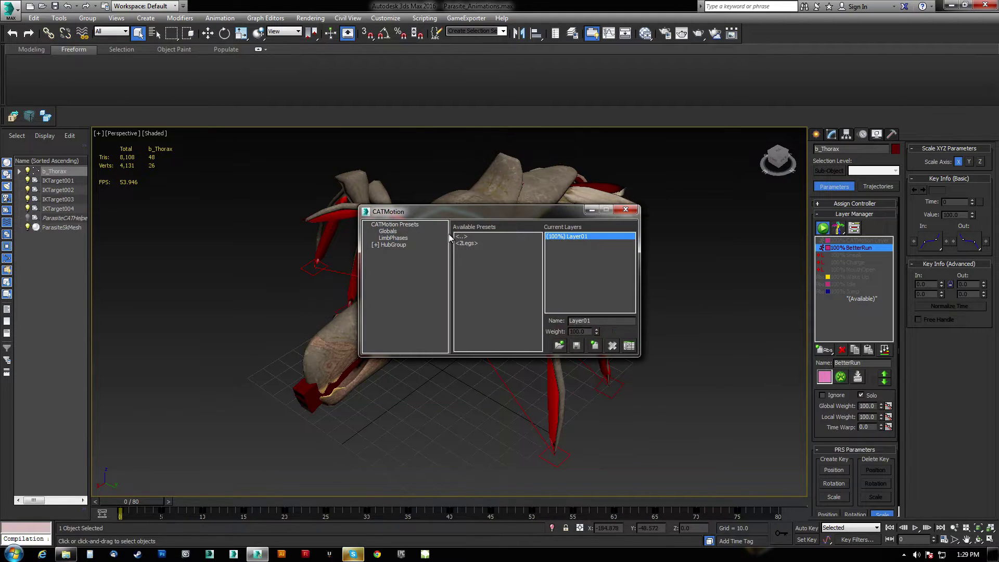
left_click(395, 230)
left_click_drag(533, 217, 662, 108)
left_click(862, 241)
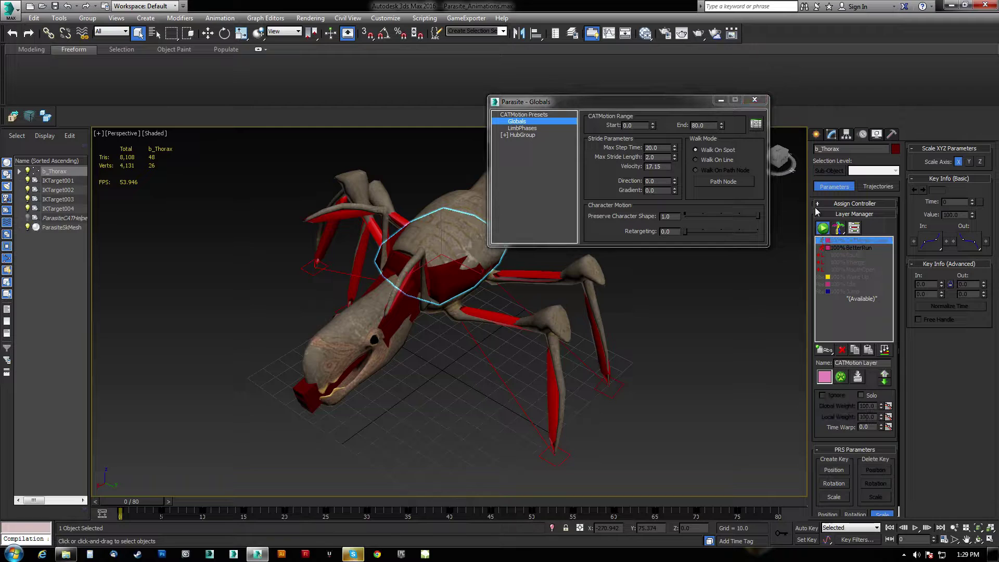
left_click(755, 100)
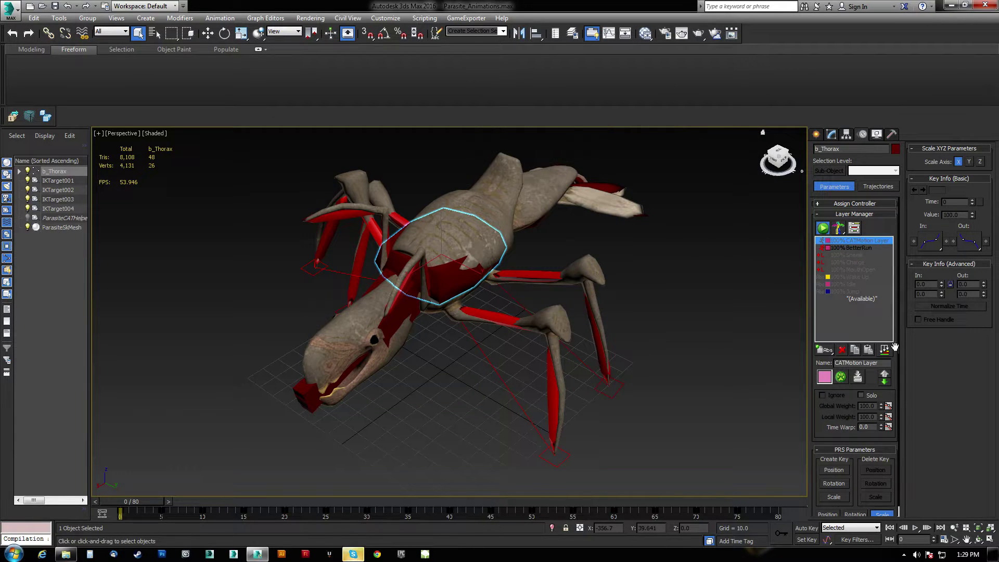
left_click(863, 248)
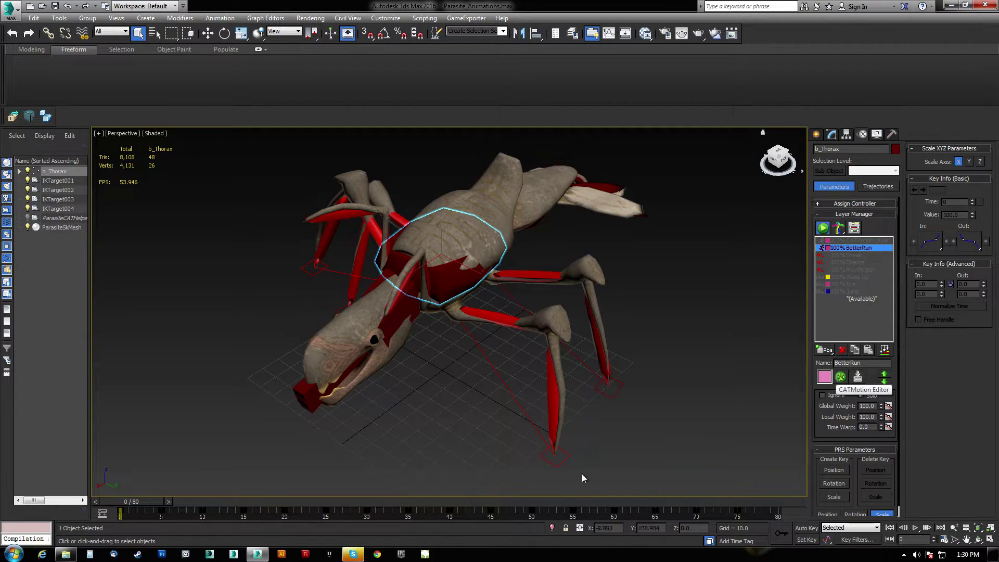
mouse_move(145, 504)
left_mouse_down()
mouse_move(417, 503)
mouse_move(131, 505)
left_mouse_up()
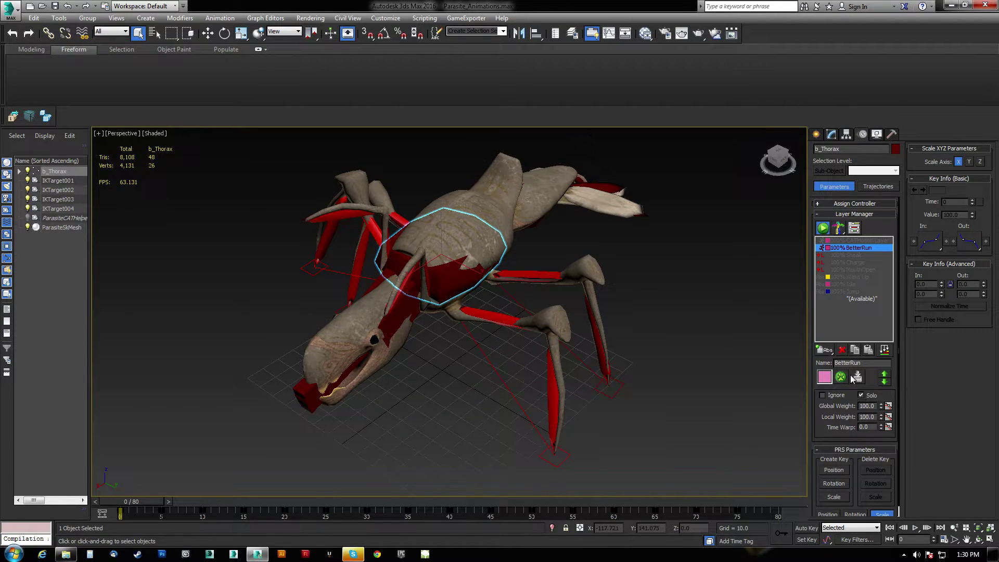
Set Max Stride Length to 200 in BetterRun's CATMotion globals and scrub the opening frames to check it
left_click(857, 377)
left_click_drag(499, 204, 682, 85)
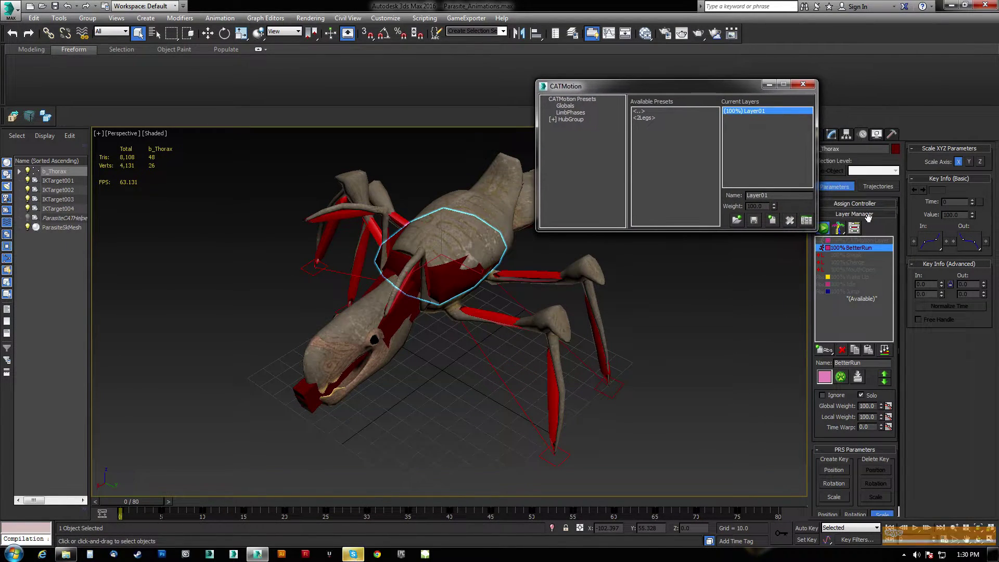
left_click(566, 106)
type("200")
key("Return")
mouse_move(135, 507)
left_mouse_down()
mouse_move(571, 501)
mouse_move(135, 503)
left_mouse_up()
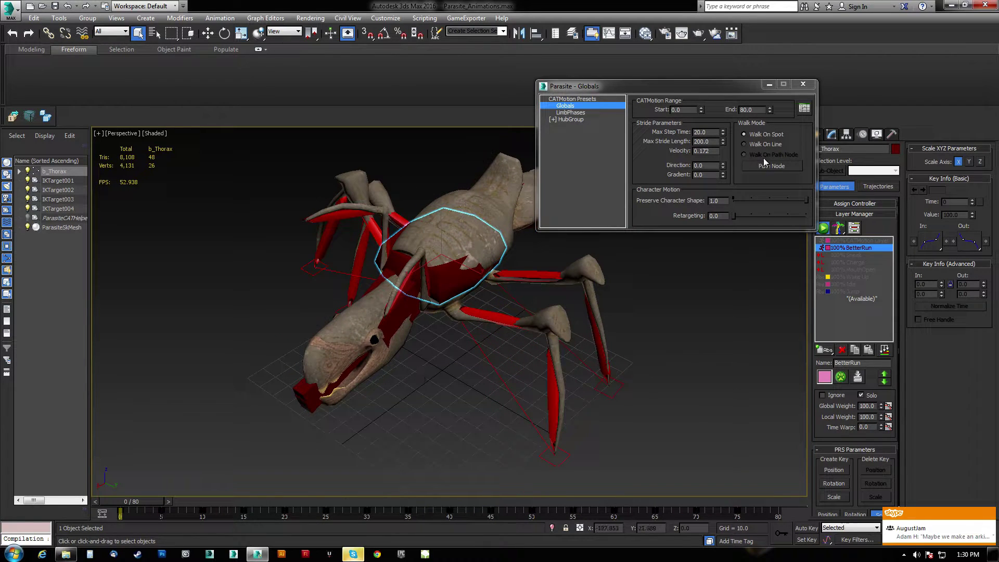
Scale up the Lift curve of the legs' FootPlatform in BetterRun's CATMotion settings and scrub to frame 5
left_click(572, 113)
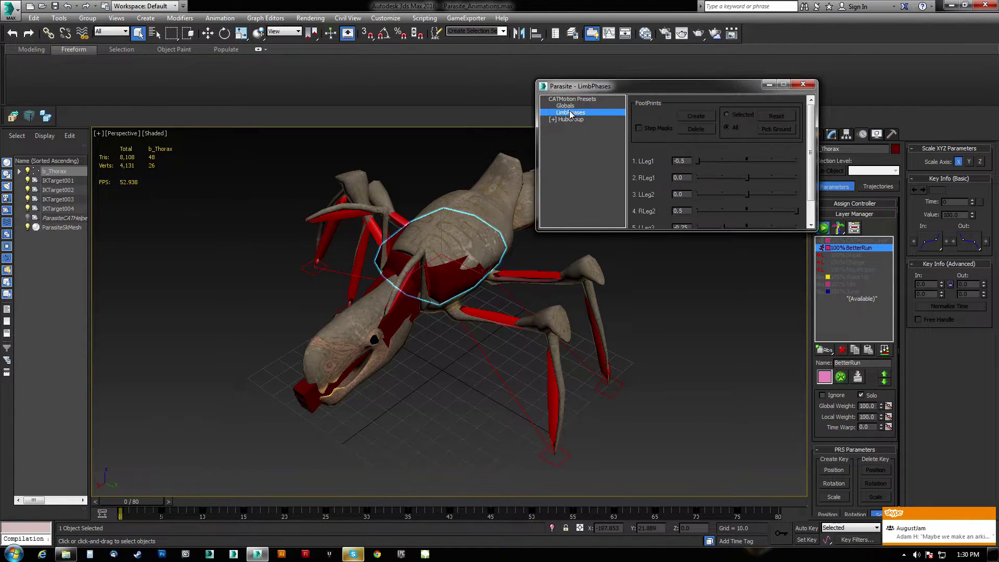
left_click(552, 120)
left_click(561, 134)
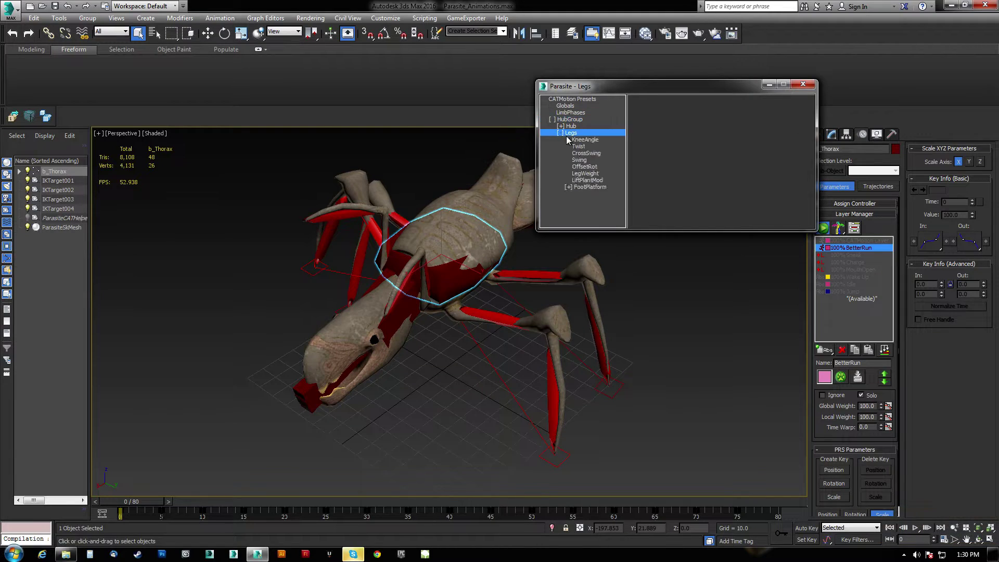
left_click(567, 186)
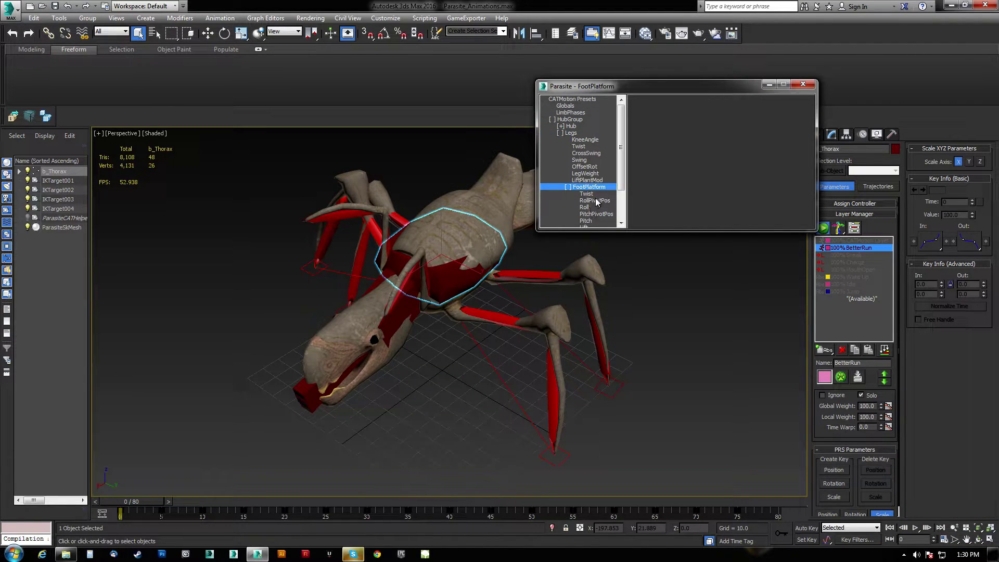
scroll(593, 201, "down", 2)
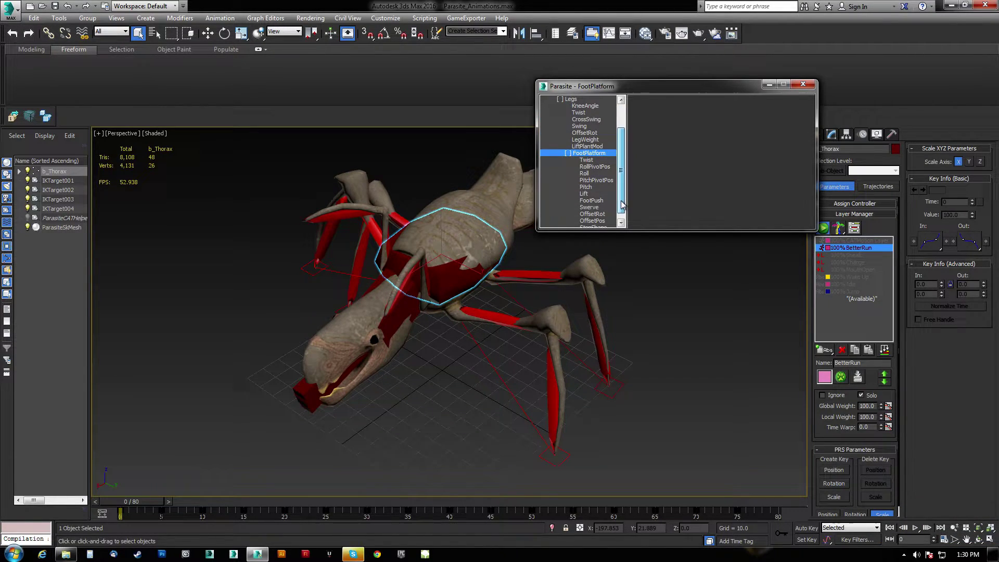
left_click(585, 194)
double_click(741, 184)
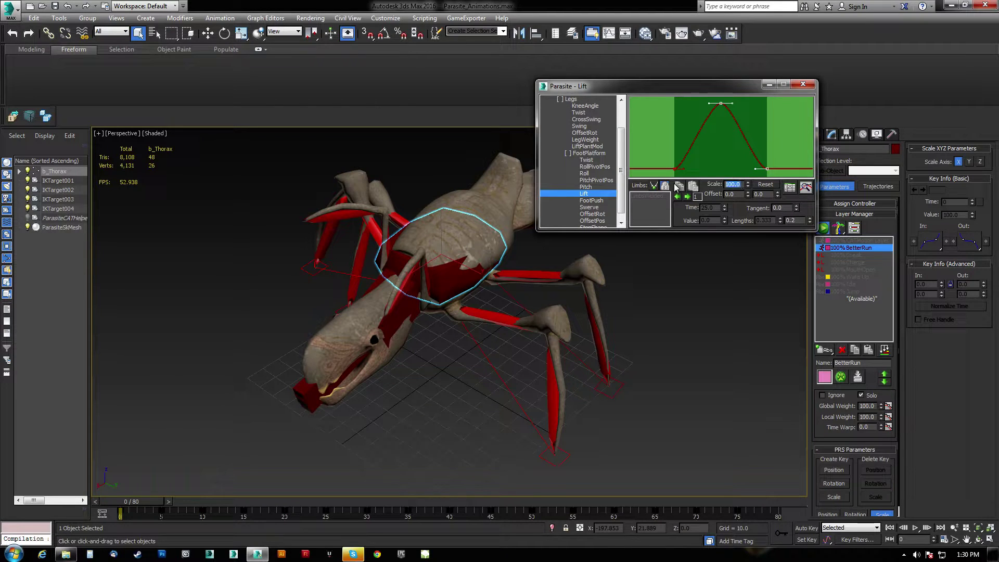
left_click(675, 187)
left_click_drag(131, 501, 171, 484)
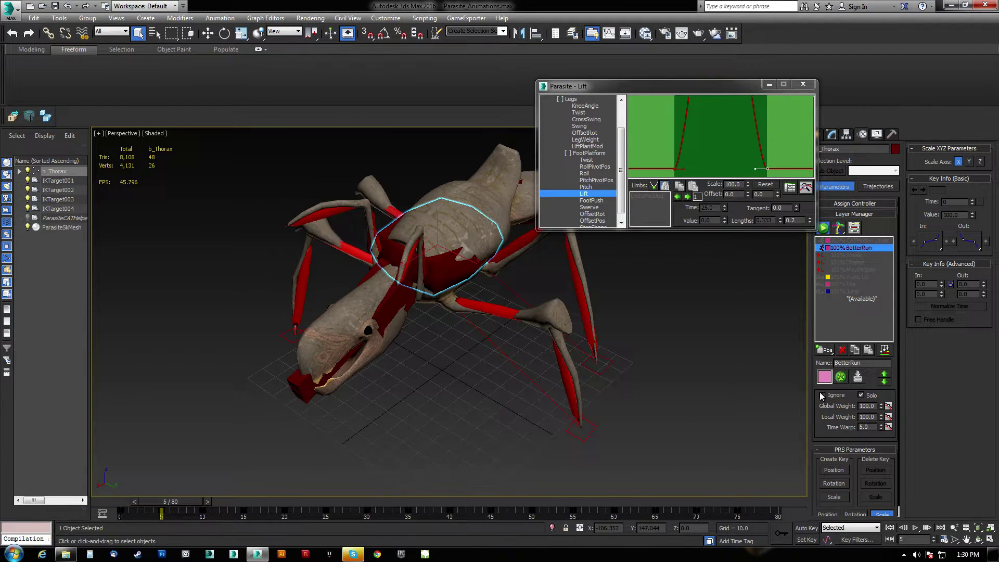
Close the CATMotion editor, check the original CATMotion Layer's settings, and reselect the BetterRun layer
left_click(803, 84)
left_click(864, 241)
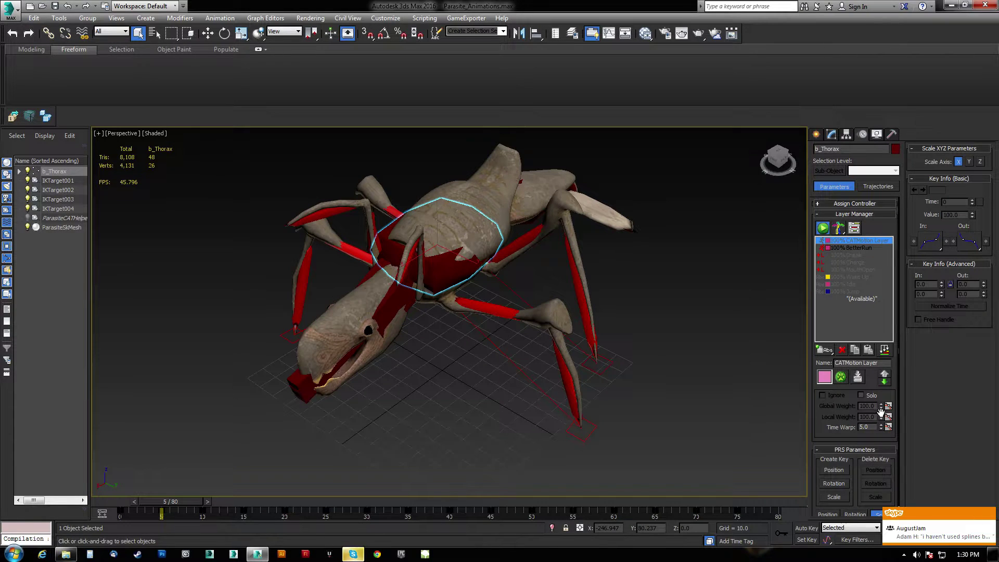
left_click(858, 247)
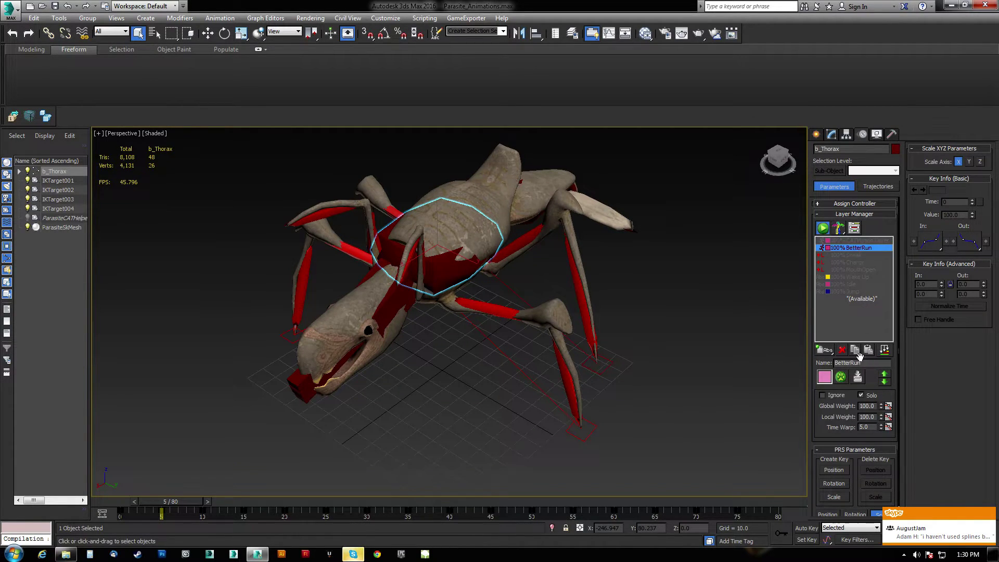
Turn off Solo for BetterRun and move it above the CATMotion Layer in the layer stack
left_click(861, 395)
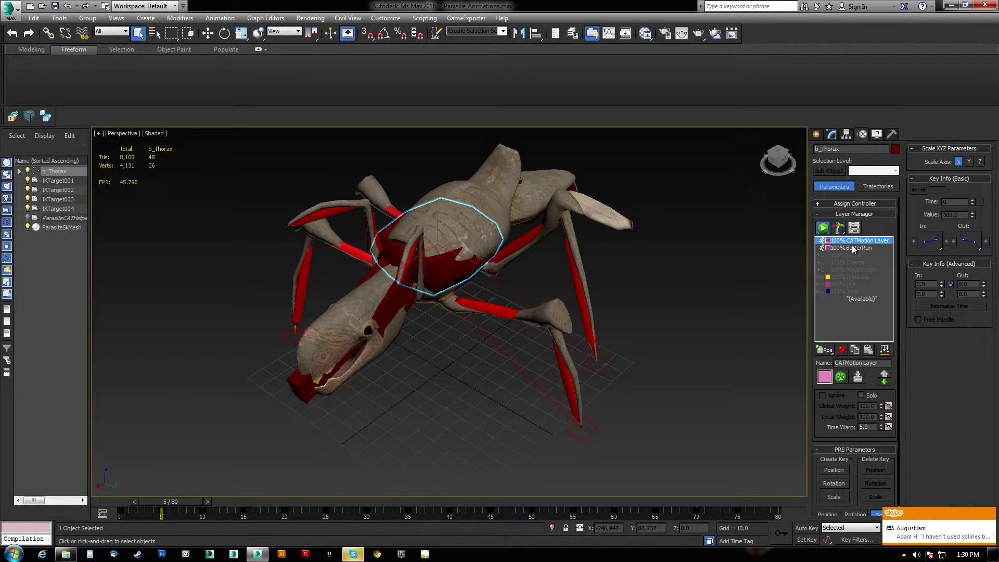
left_click(856, 247)
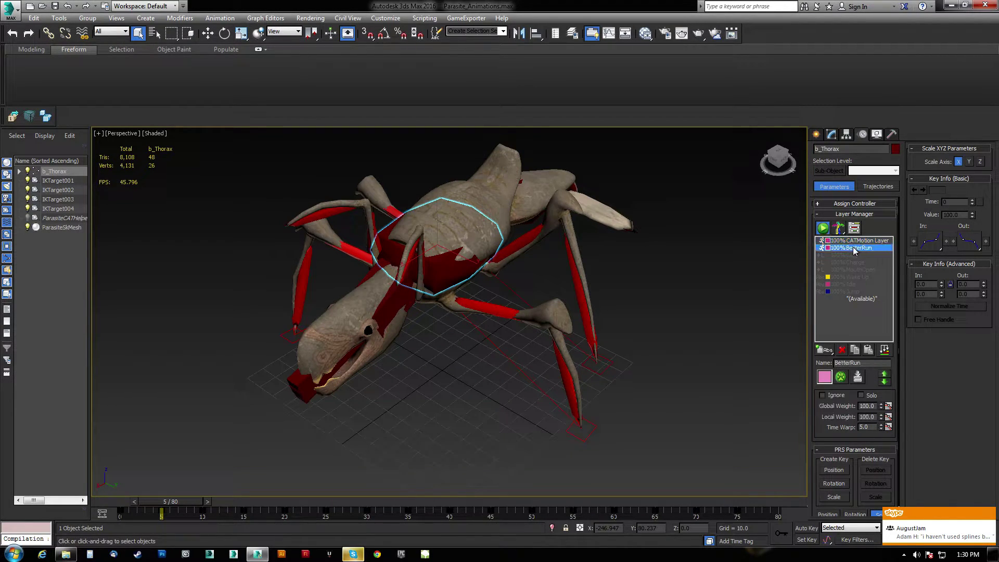
left_click(885, 377)
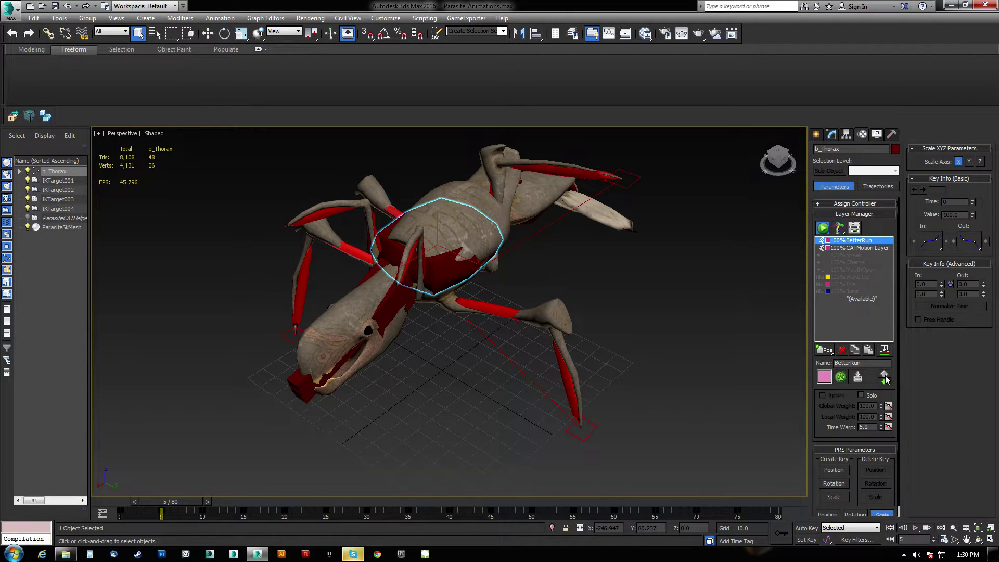
middle_click_drag(560, 236, 588, 238, "alt")
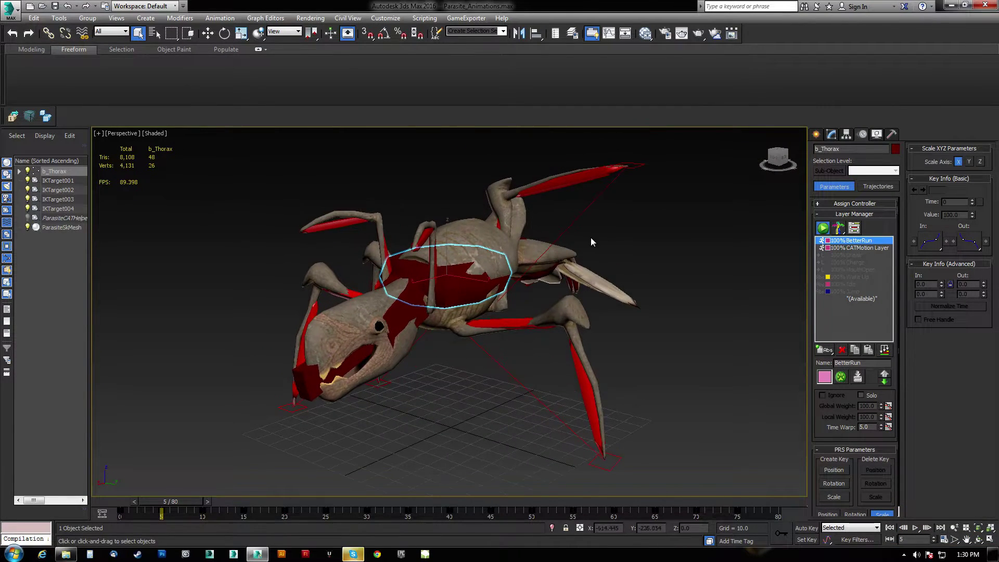
Temporarily ignore the CATMotion Layer while scrubbing the animation back to frame 0, and turn its Ignore option off again
left_click(865, 247)
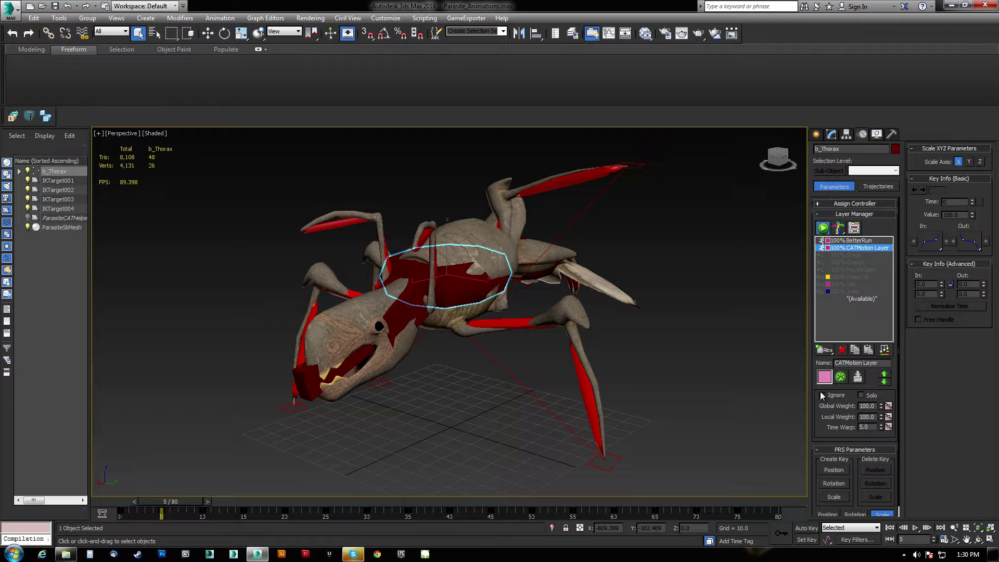
left_click(822, 394)
left_click(850, 241)
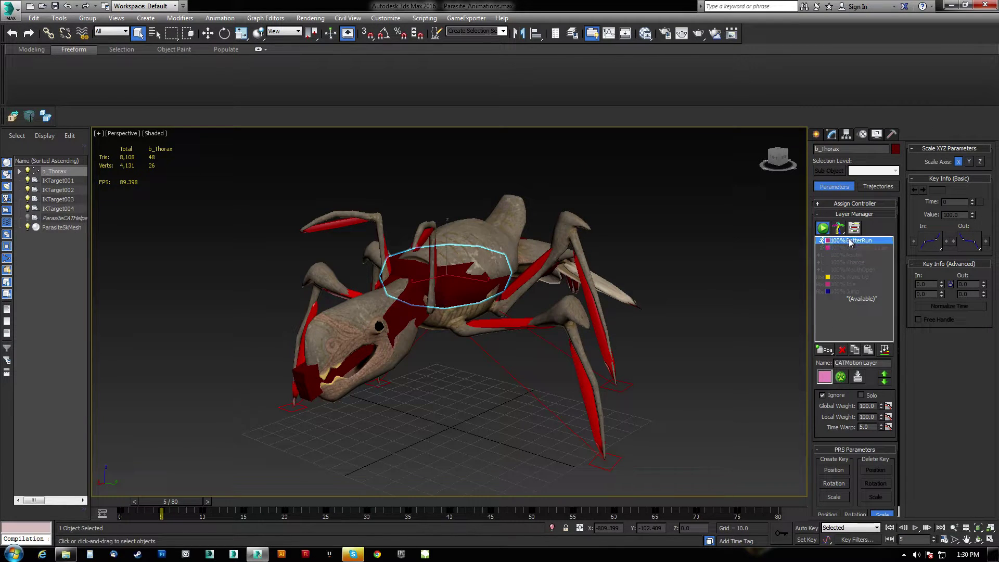
left_click_drag(176, 501, 130, 461)
left_click(838, 248)
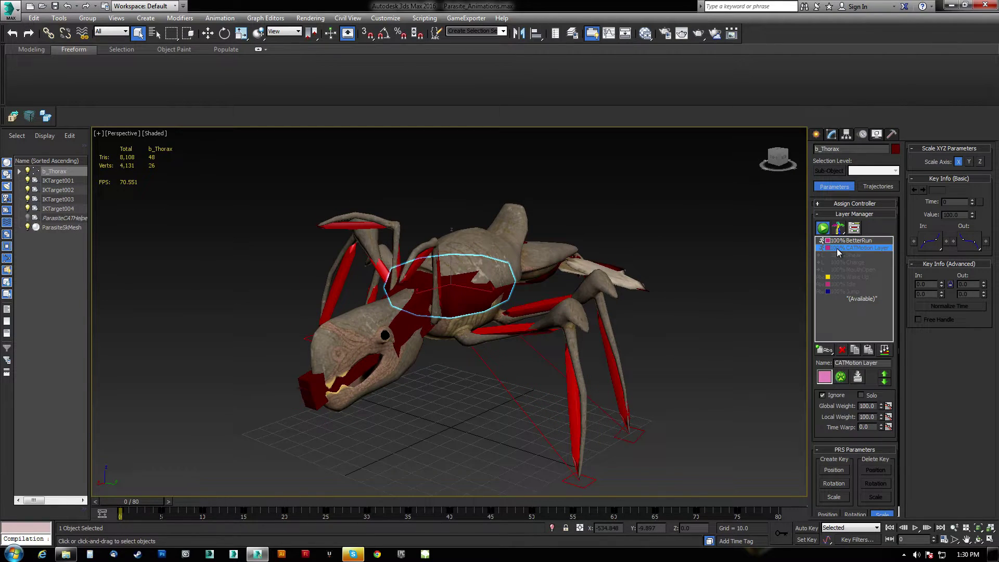
left_click(823, 395)
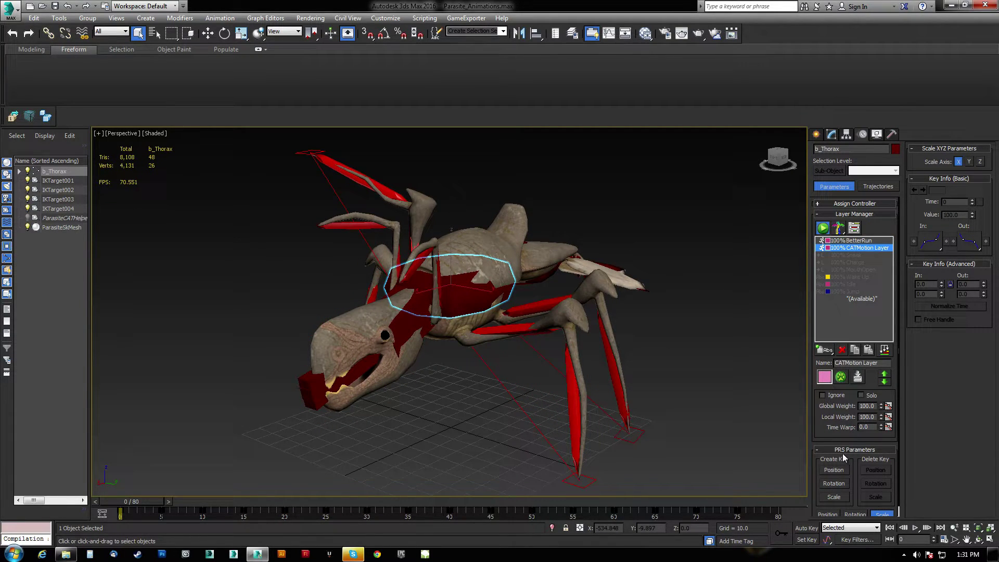
Review the stride parameters in the CATMotion Layer's globals, close the editor, and scrub the opening frames
left_click(842, 377)
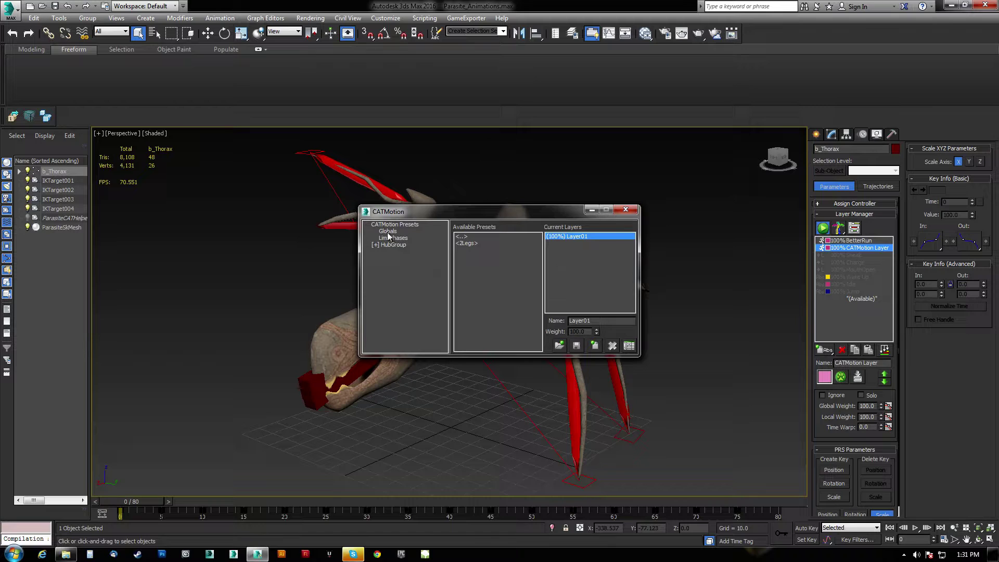
left_click(388, 231)
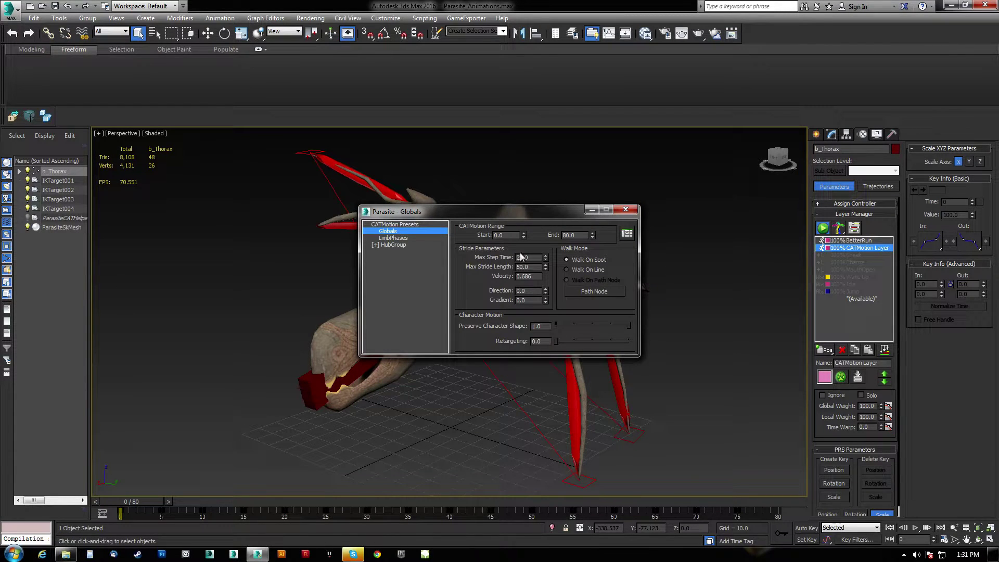
left_click(625, 210)
left_click_drag(136, 500, 67, 521)
Set the FootPlatform Lift scale to 100 in BetterRun's CATMotion settings and scrub the opening frames to check it
left_click(866, 241)
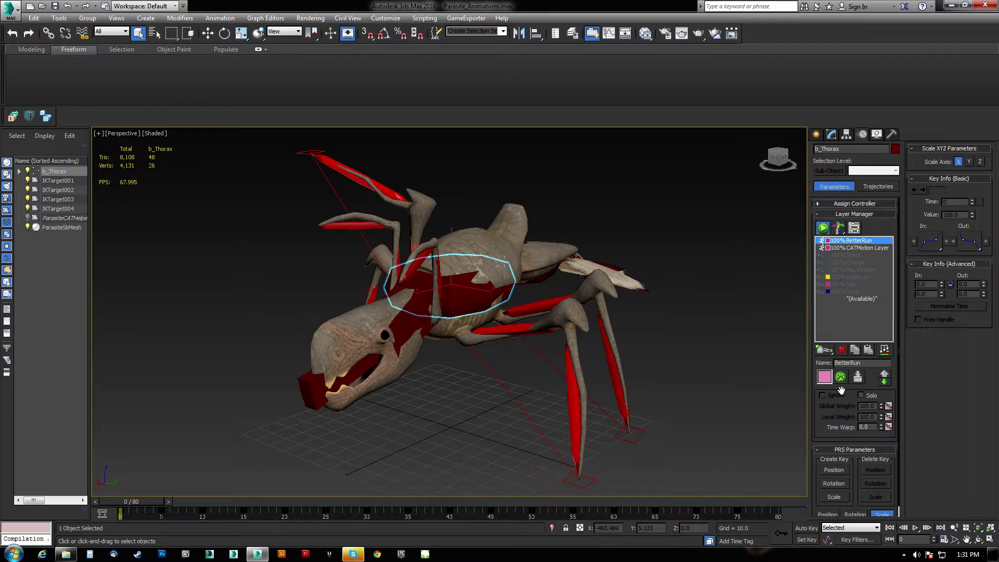
left_click(841, 377)
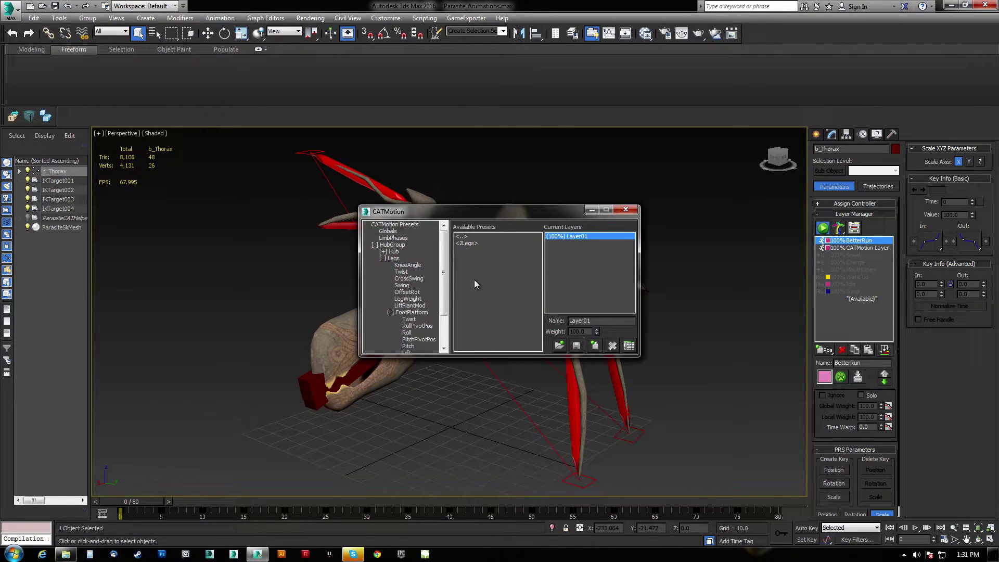
left_click(410, 353)
double_click(567, 311)
type("25")
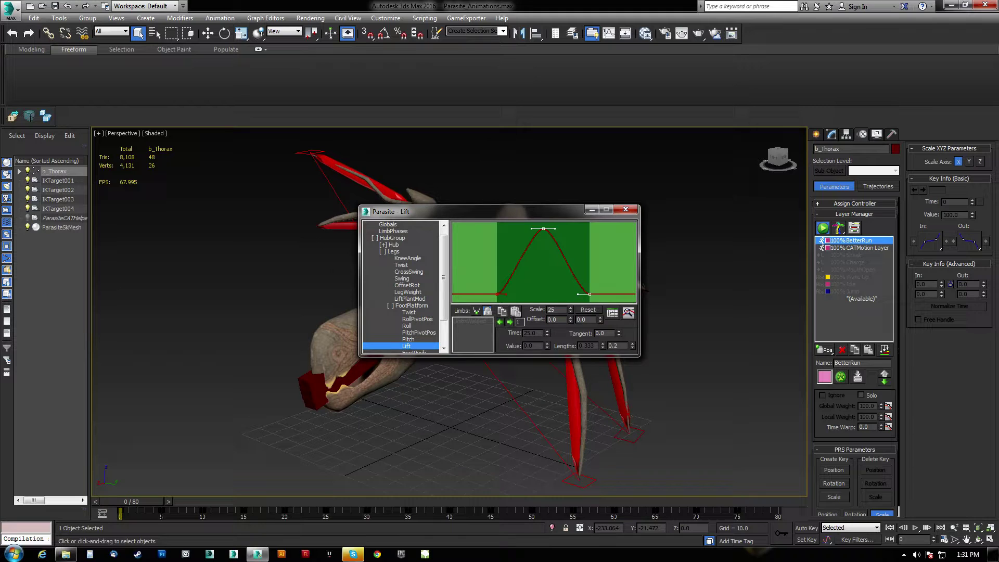
key("Return")
left_click_drag(550, 212, 698, 93)
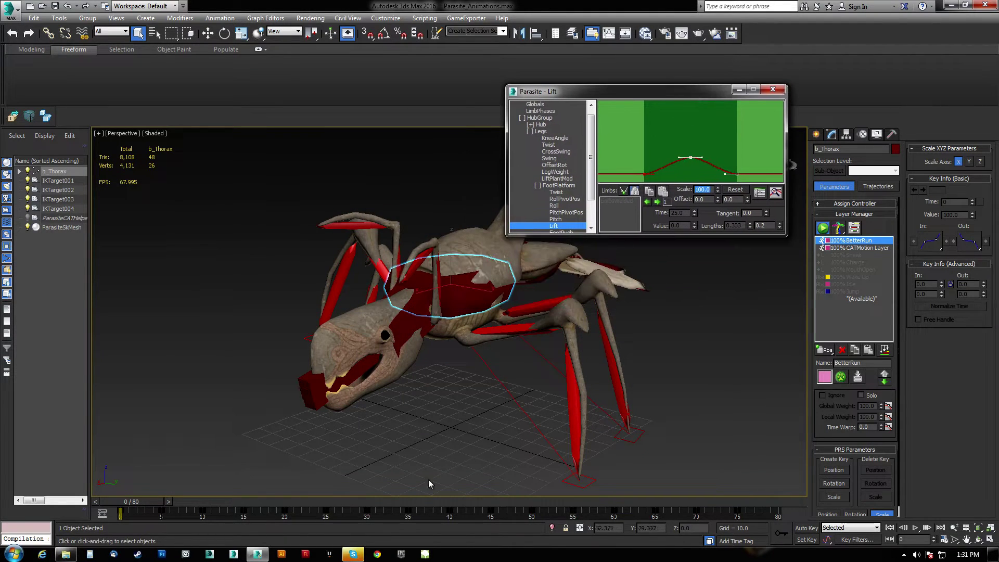
left_click_drag(149, 502, 121, 495)
Set Max Stride Length to 2 in BetterRun's globals, scrub the timeline, and close the CATMotion editor
left_click(538, 106)
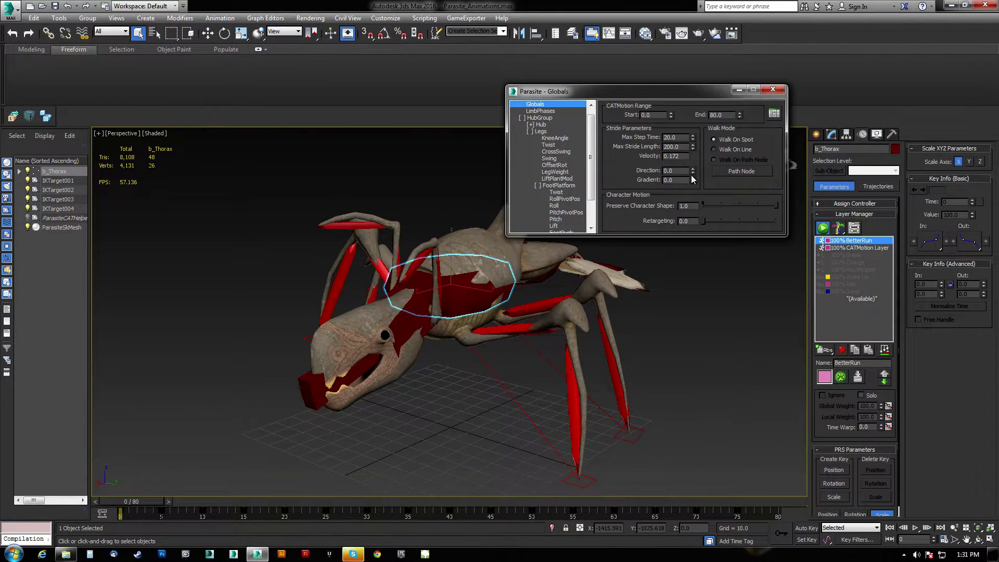
type("2")
key("Return")
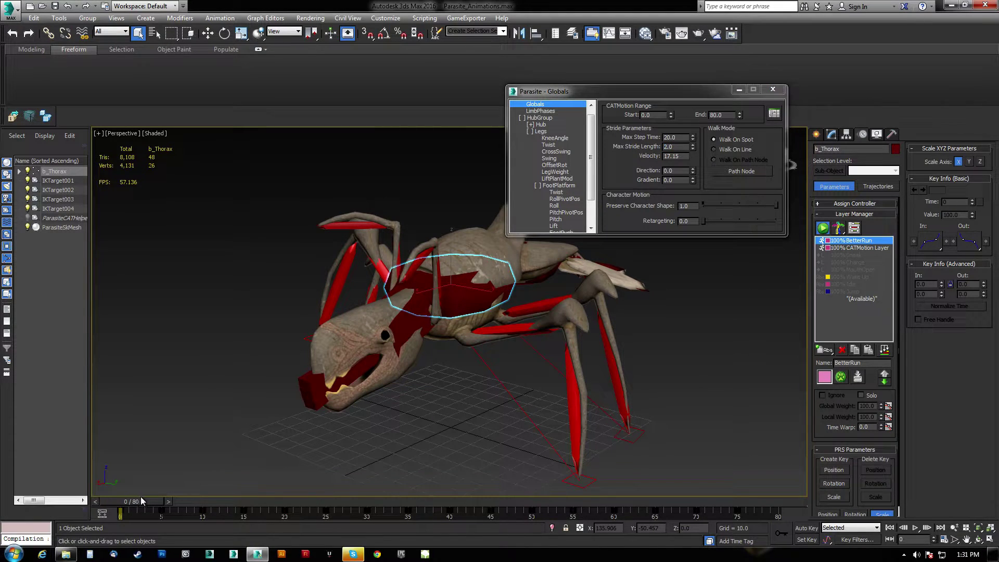
mouse_move(133, 499)
left_mouse_down()
mouse_move(567, 498)
mouse_move(133, 501)
left_mouse_up()
key("q")
left_click(773, 89)
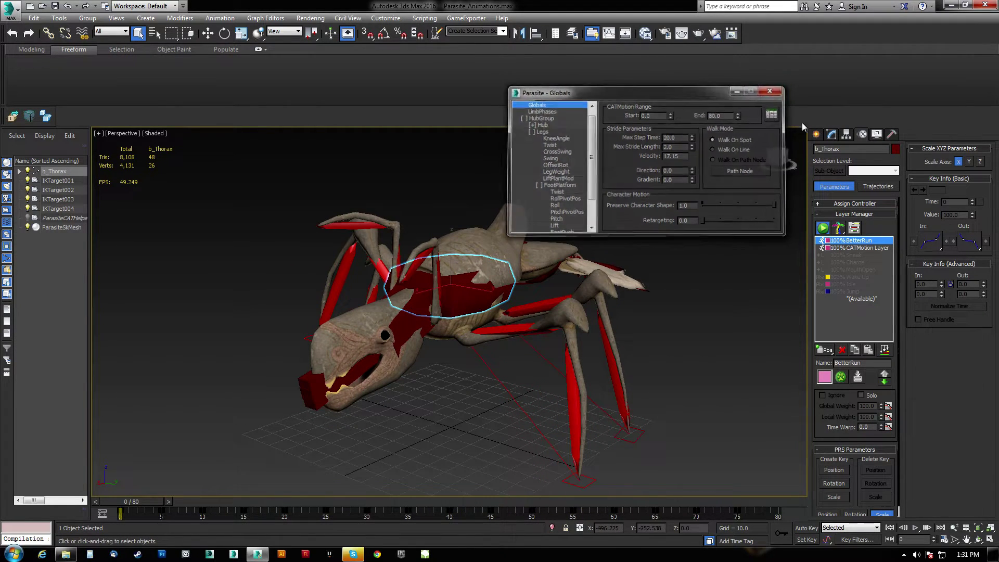
Delete the BetterRun layer and try a Max Stride Length of 2 in the CATMotion Layer's globals, scrubbing to check it
left_click(842, 350)
left_click(866, 239)
left_click(841, 377)
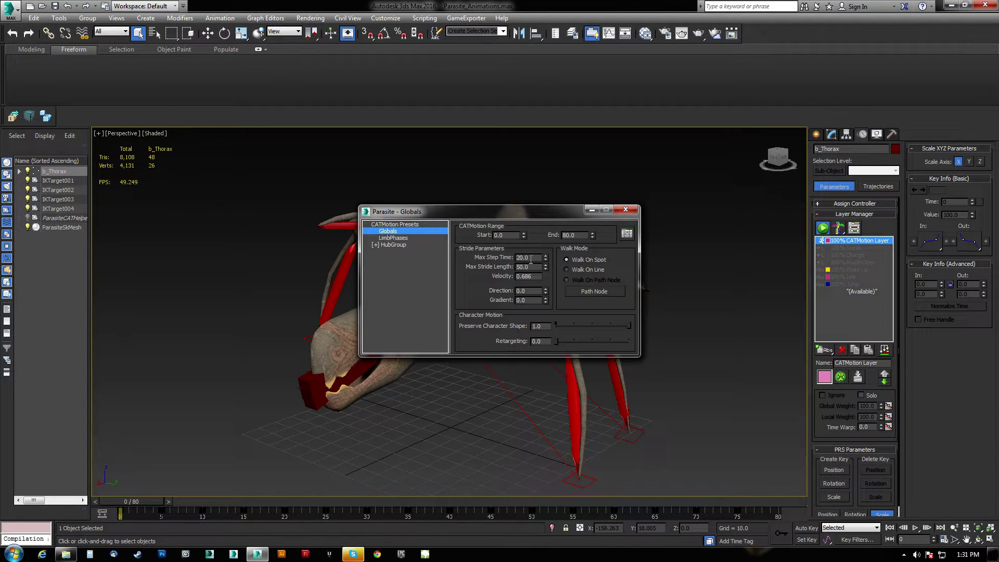
key("Return")
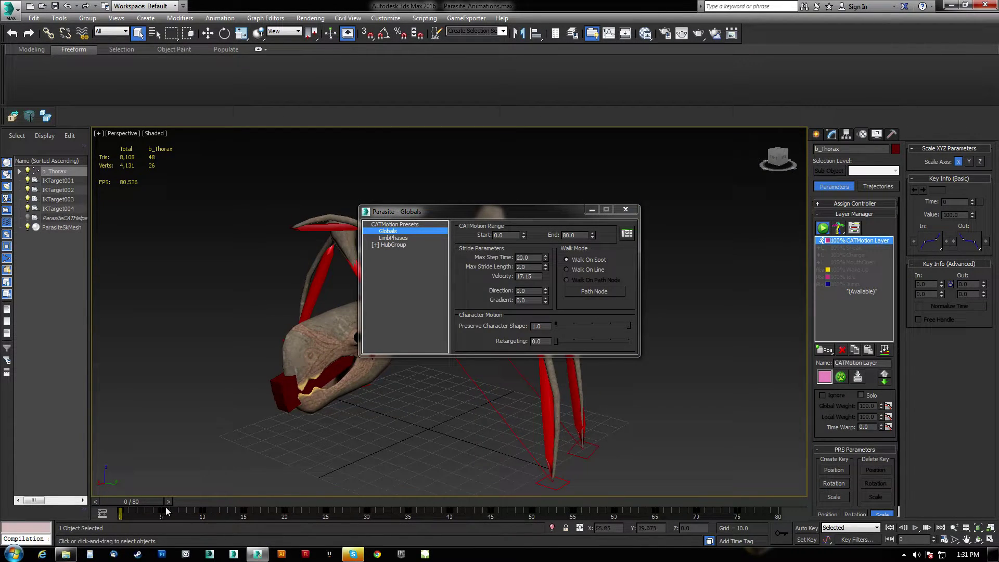
left_click_drag(170, 500, 514, 503)
Set the CATMotion Layer's Max Stride Length to 80 and scrub the run cycle from several angles
double_click(527, 267)
type("80")
key("Return")
left_click_drag(142, 502, 671, 508)
left_click_drag(573, 216, 698, 61)
middle_click_drag(452, 309, 492, 299, "alt")
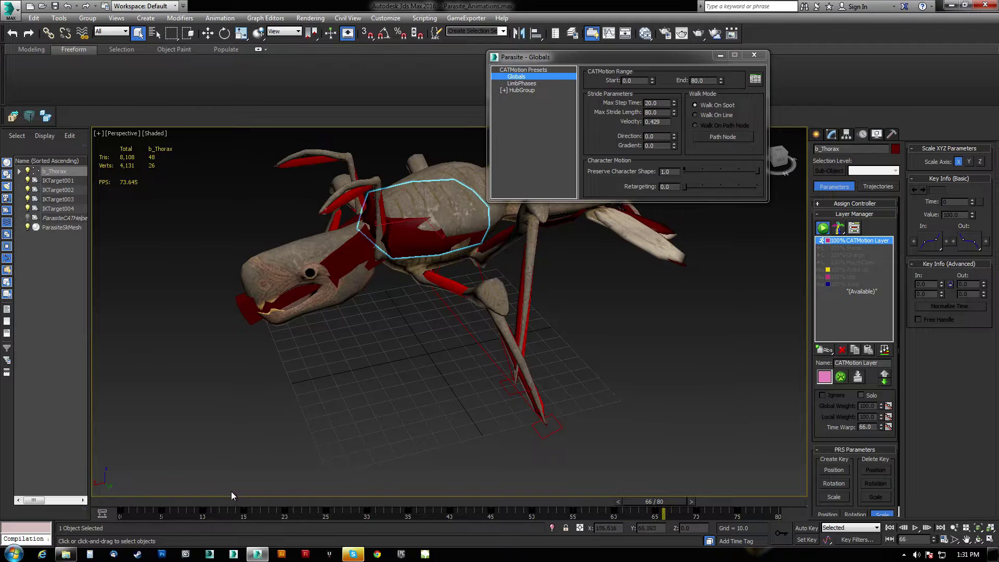
left_click_drag(664, 499, 80, 508)
left_click_drag(153, 508, 414, 504)
middle_click_drag(429, 370, 453, 415, "alt")
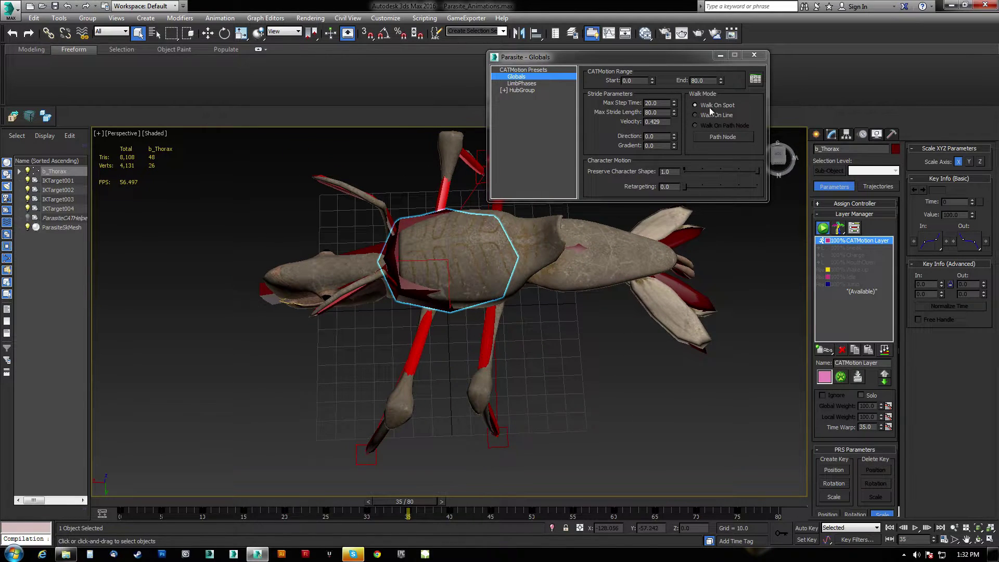
Set the CATMotion Layer's Max Stride Length to 100, scrub back to frame 0, and close the CATMotion editor
double_click(663, 113)
type("100")
key("Return")
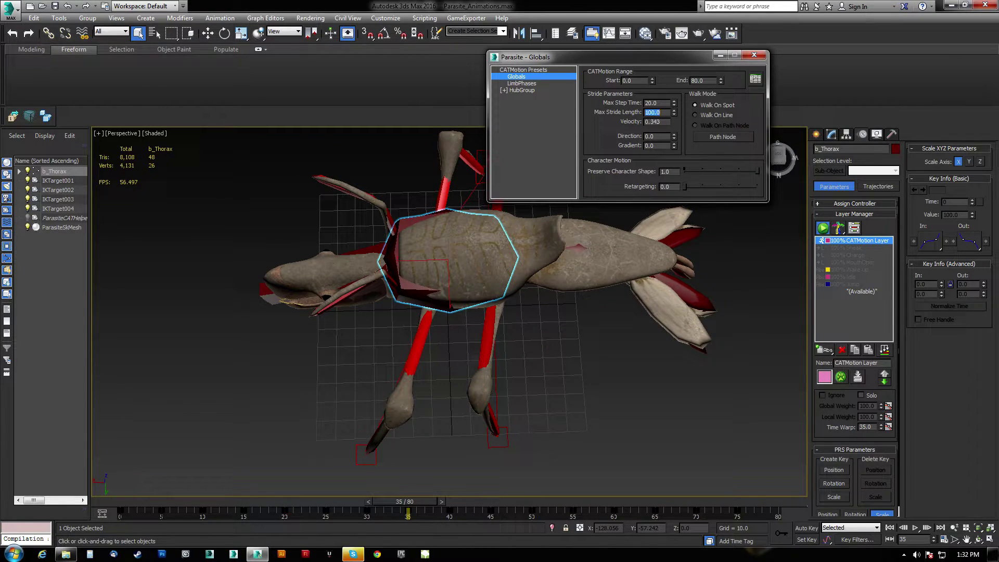
left_click_drag(410, 500, 114, 512)
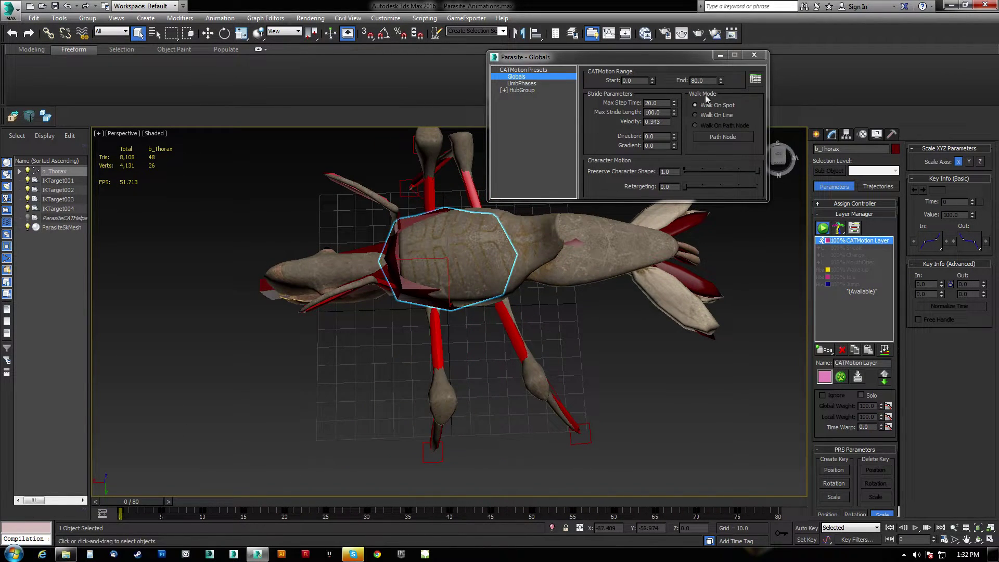
left_click(754, 54)
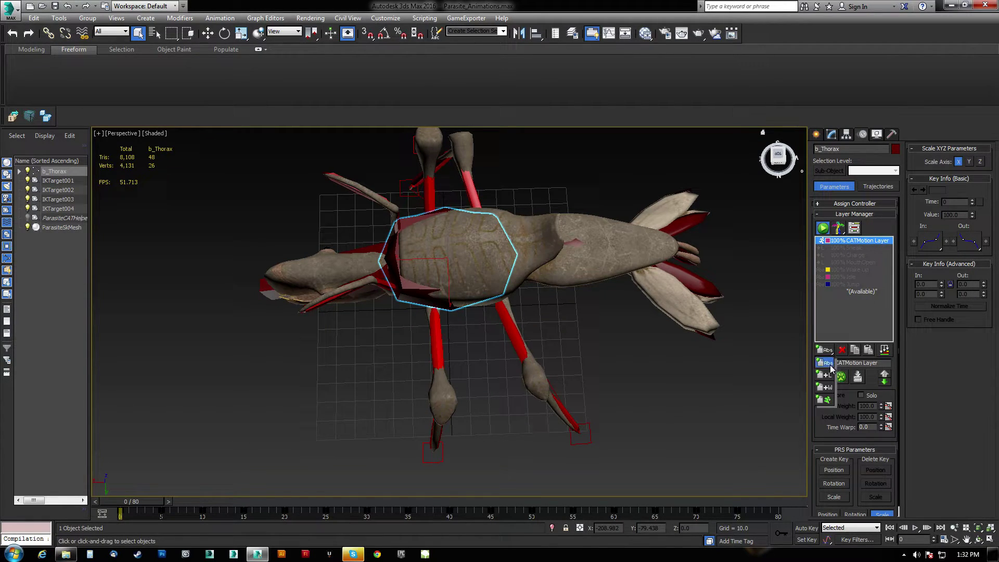
Add a local adjustment layer and name it RunFootPosition
left_click(826, 377)
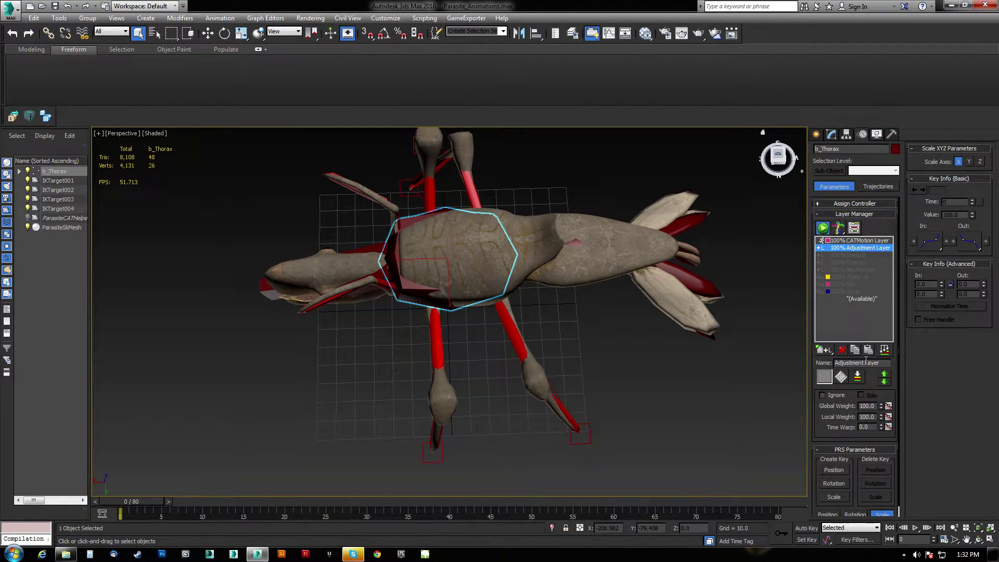
type("RunFootPosition")
At frame 0, move the left front foot's IKTarget001 forward and inward toward the creature's centerline on the RunFootPosition layer
middle_click_drag(485, 367, 528, 312, "alt")
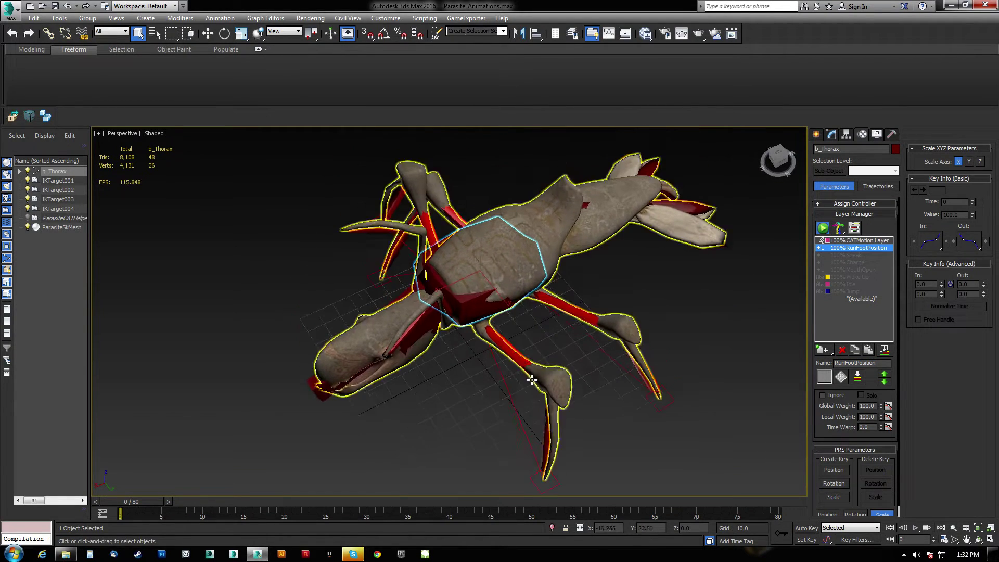
left_click(554, 479)
middle_click_drag(554, 479, 582, 350, "alt")
left_click_drag(578, 367, 495, 414)
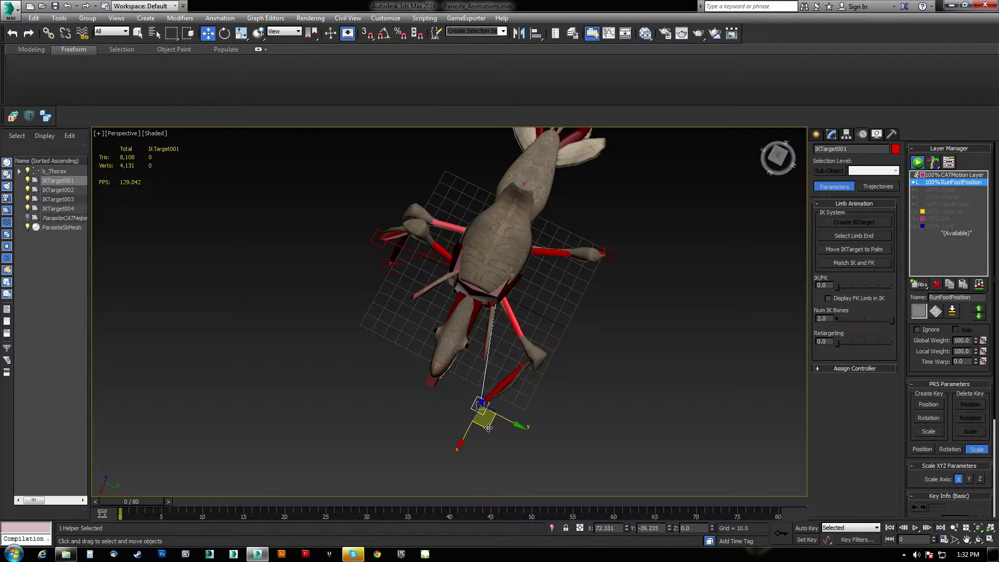
Rotate the left front leg's upper bone b_LLeg2A about its X axis to reorient the knee
left_click(515, 332)
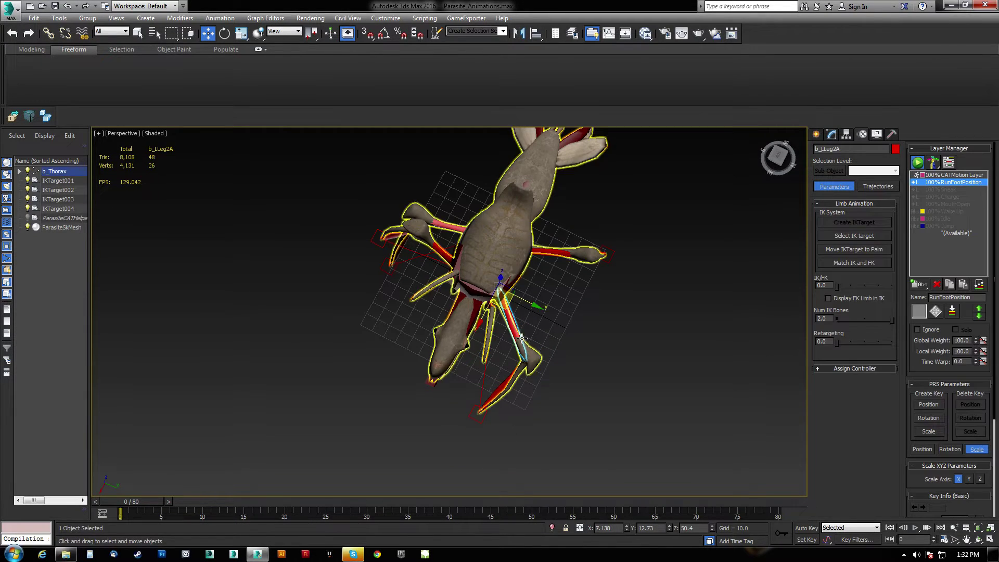
middle_click_drag(515, 332, 538, 291, "alt")
key("e")
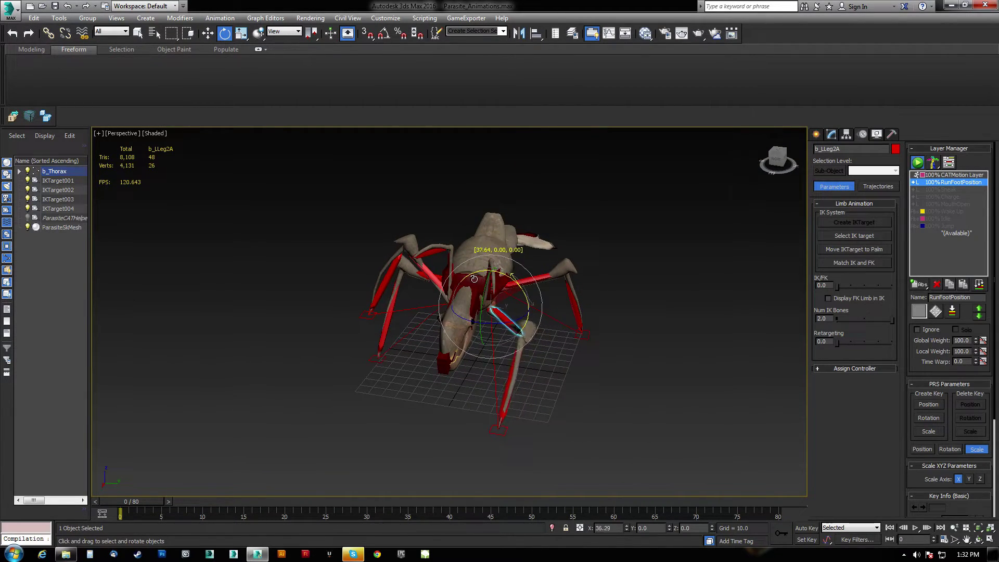
middle_click_drag(415, 277, 411, 395, "alt")
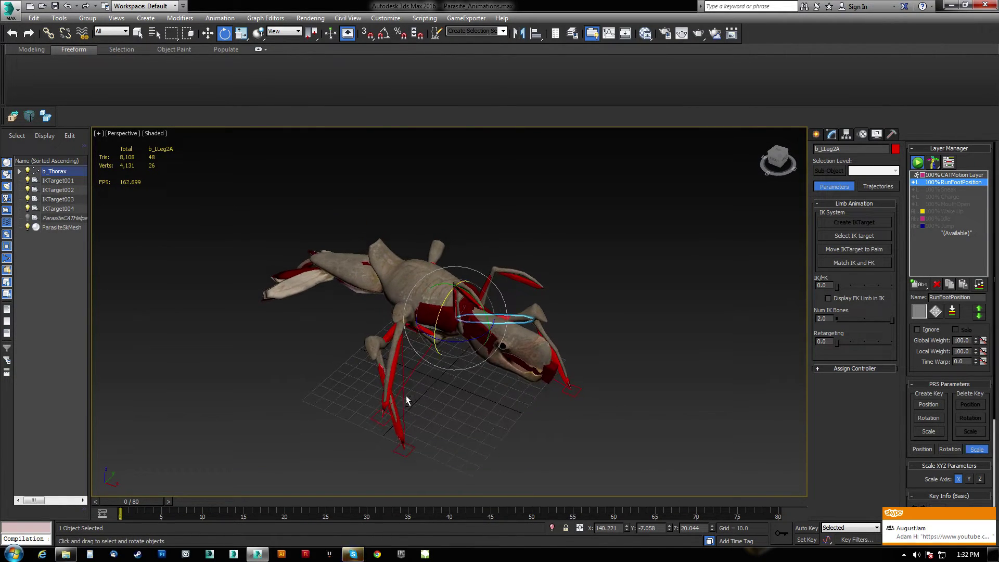
Go to frame 5 and move the right front foot's IKTarget003 forward and inward toward the creature's centerline
left_click_drag(165, 501, 193, 503)
key("e")
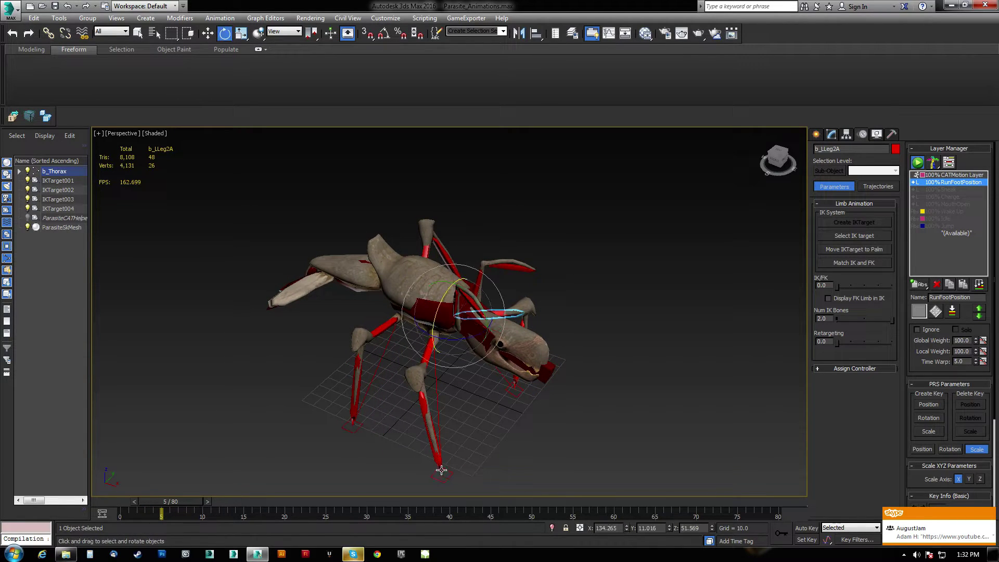
middle_click_drag(593, 401, 384, 427, "alt")
left_click(457, 407)
key("w")
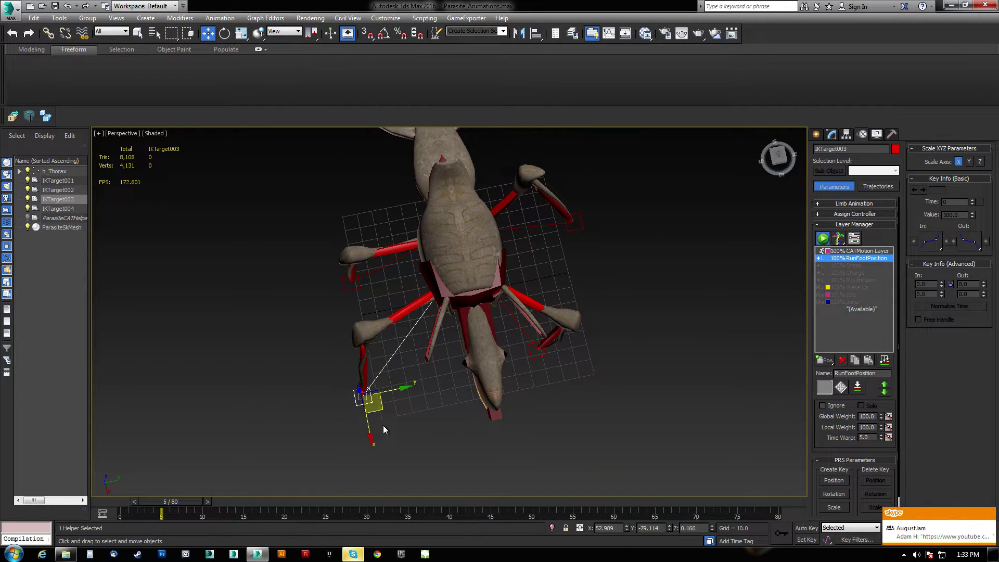
left_click_drag(382, 409, 478, 439)
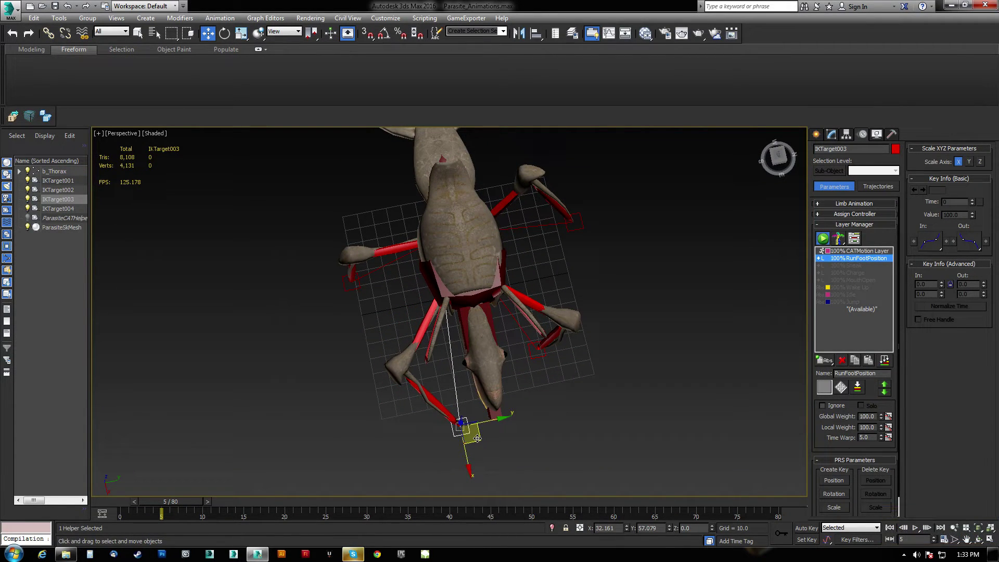
Rotate the right front leg's upper bone b_RLeg2A about its X axis, and move IKTarget003 slightly outward at frame 5
left_click(430, 338)
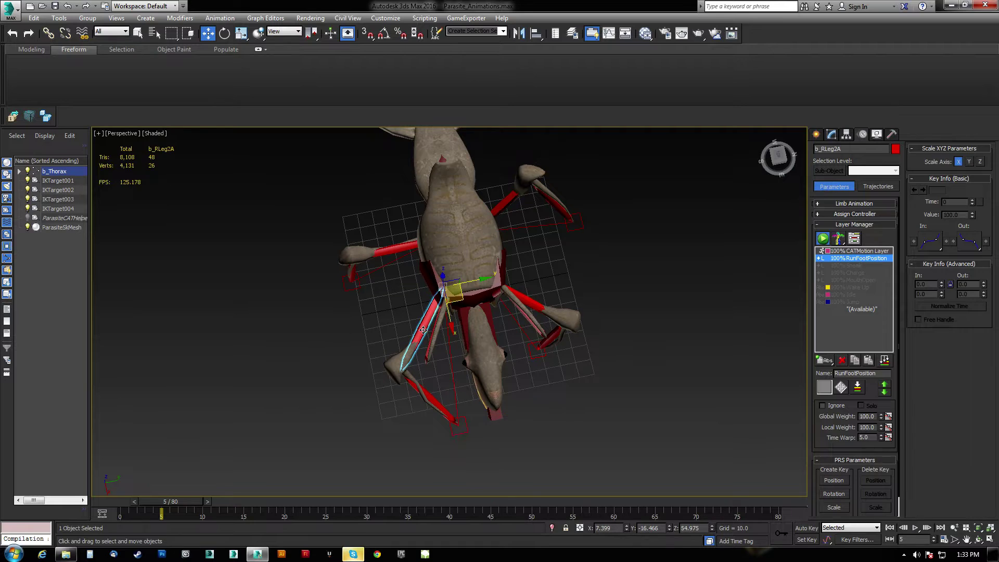
key("e")
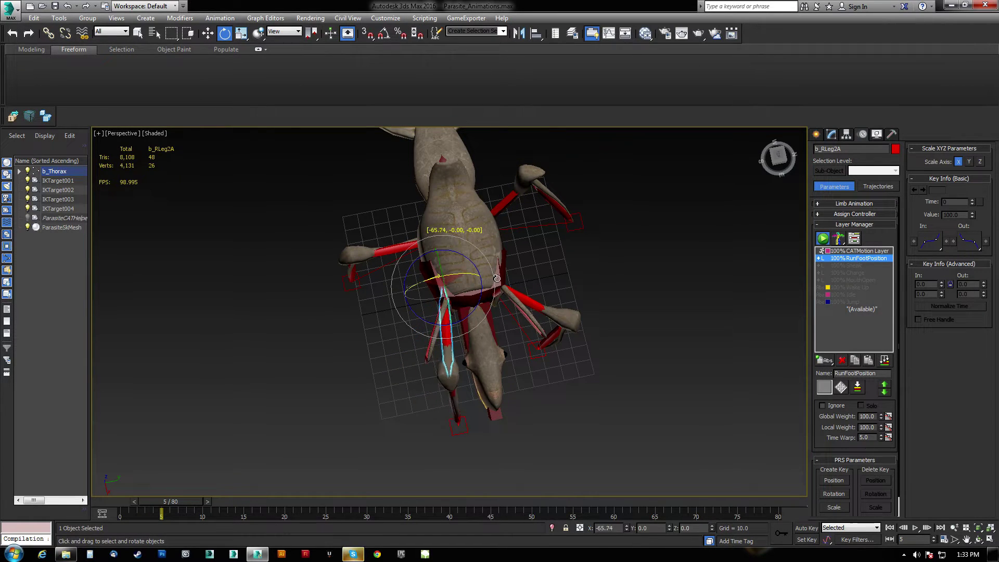
middle_click_drag(484, 283, 422, 430, "alt")
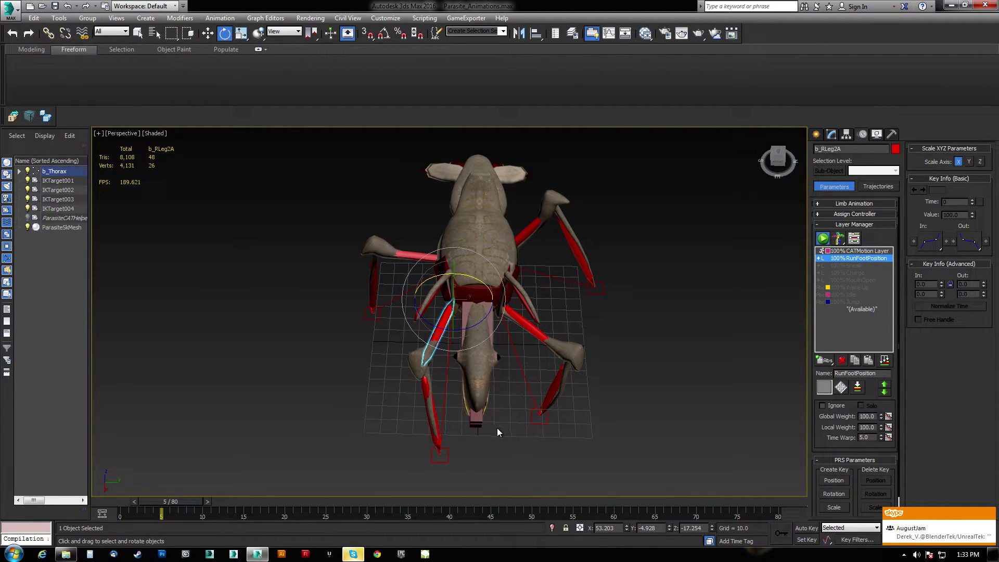
left_click(449, 457)
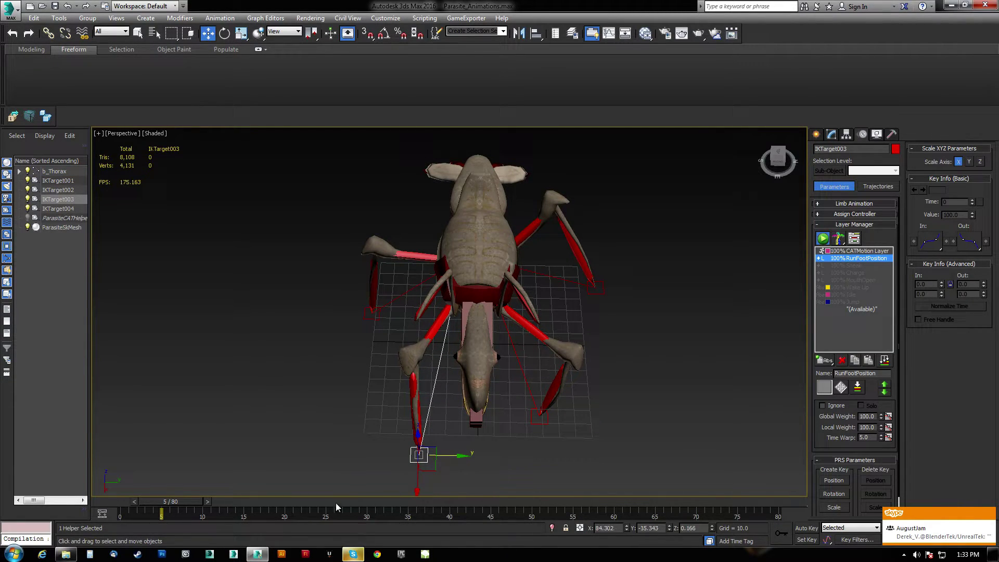
Examine the left front foot's IKTarget001 from the side while scrubbing through the first 30 frames
left_click_drag(180, 503, 263, 485)
middle_click_drag(571, 413, 461, 370, "alt")
left_click(326, 360)
left_click_drag(261, 503, 250, 501)
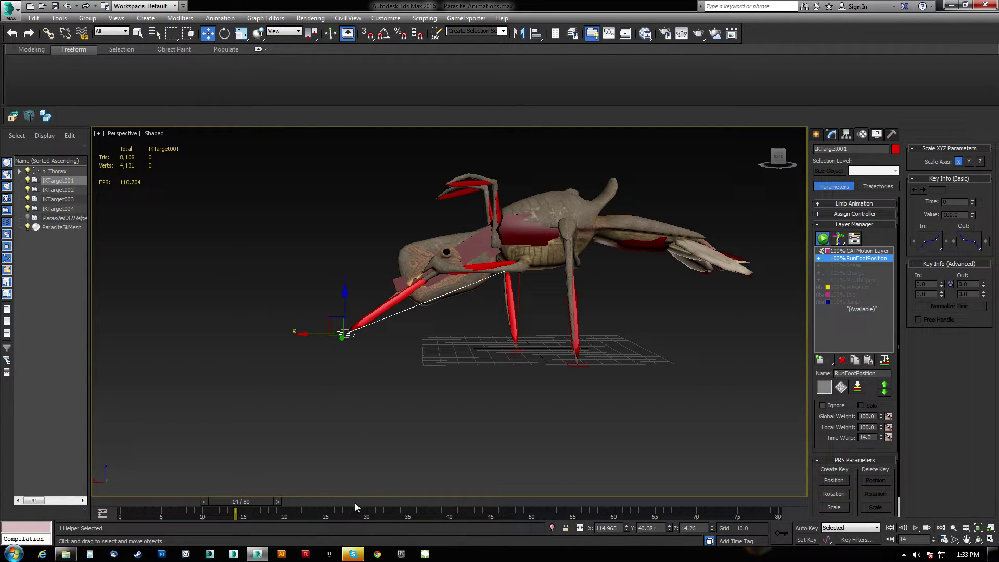
left_click_drag(257, 497, 384, 515)
key("w")
middle_click_drag(442, 358, 405, 405, "alt")
Go to frame 25 and move the right front foot's IKTarget003 forward about 9 units along X
left_click_drag(394, 501, 353, 499)
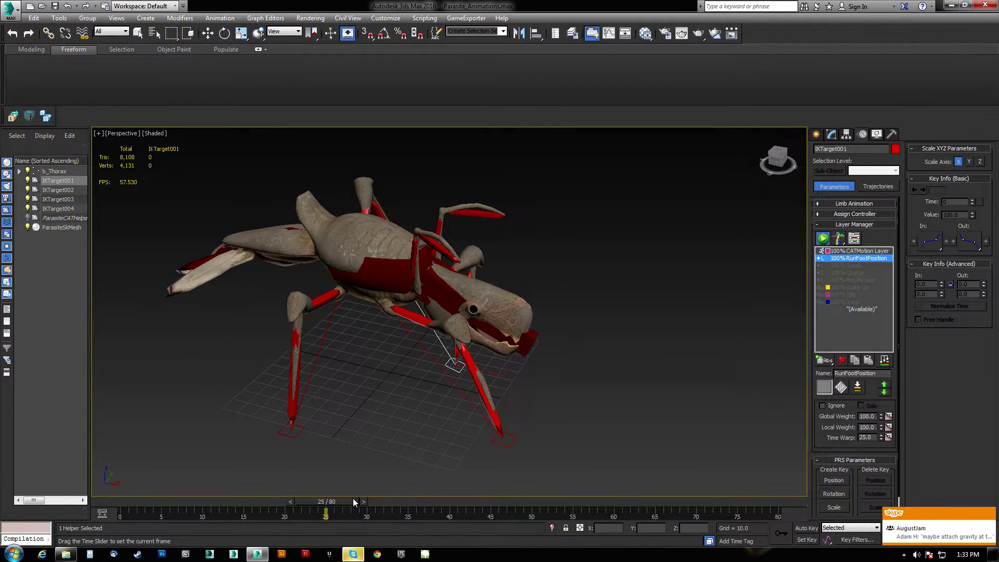
key("w")
middle_click_drag(466, 429, 479, 415, "alt")
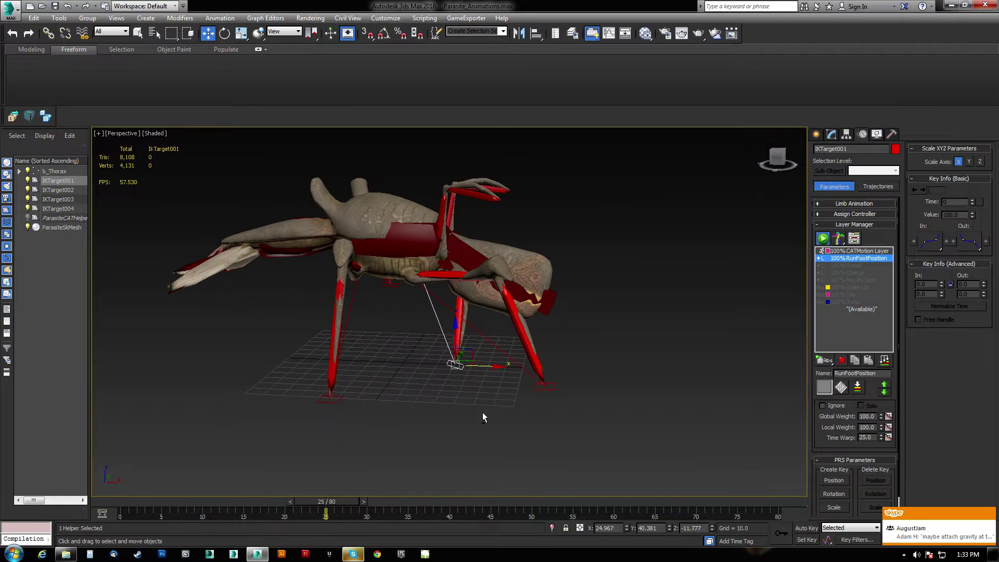
left_click(545, 388)
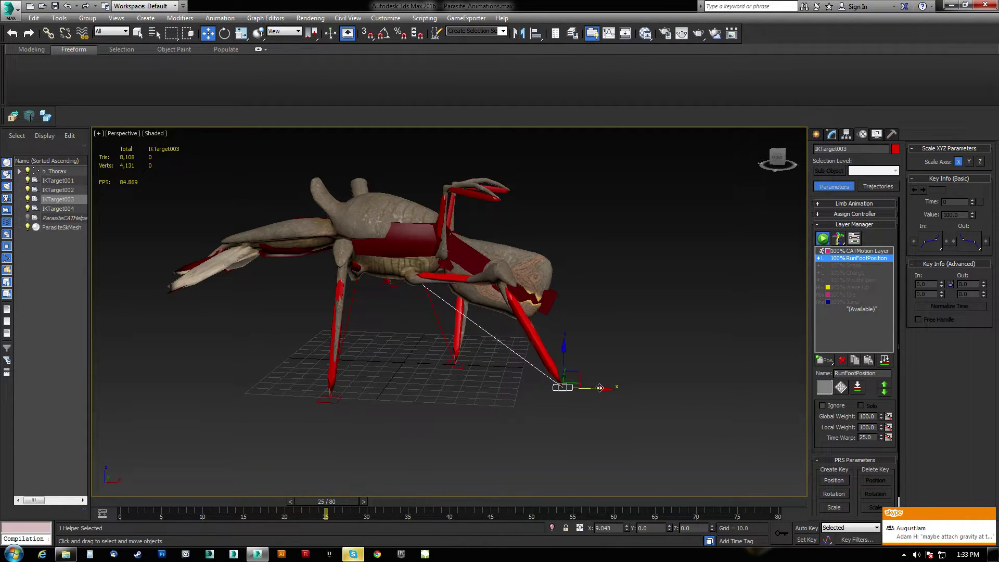
Go to frame 31 and move the right rear foot's IKTarget004 backward and inward toward the creature's centerline
left_click_drag(332, 498, 490, 531)
key("w")
middle_click_drag(432, 382, 509, 390, "alt")
left_click(493, 377)
left_click_drag(482, 497, 381, 500)
key("w")
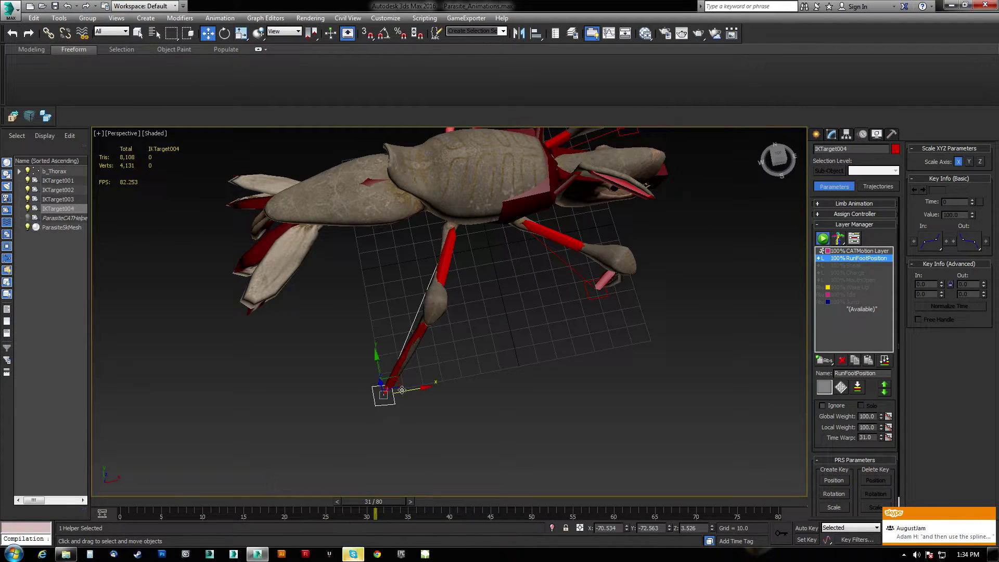
middle_click_drag(412, 390, 482, 334, "alt")
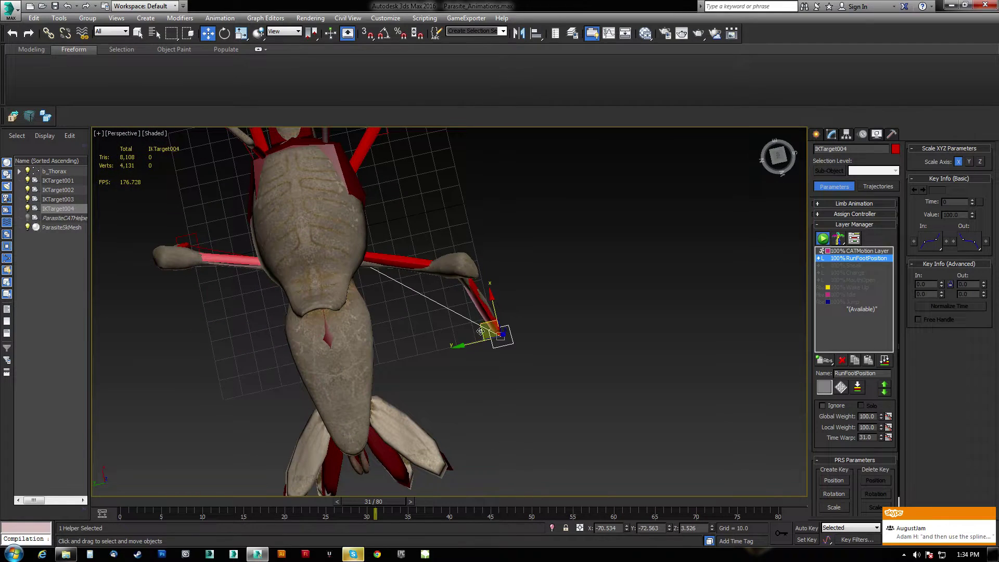
left_click_drag(482, 325, 470, 400)
Try rotating the right rear leg's upper bone b_RLeg3A about its X axis at frame 31
middle_click_drag(470, 400, 549, 245, "alt")
left_click(564, 247)
key("e")
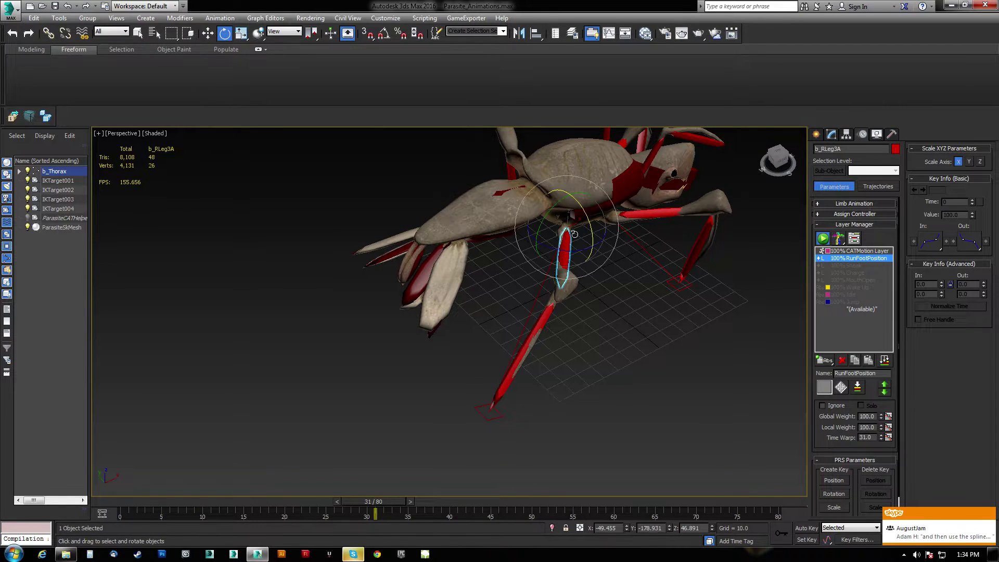
left_click_drag(587, 215, 549, 182)
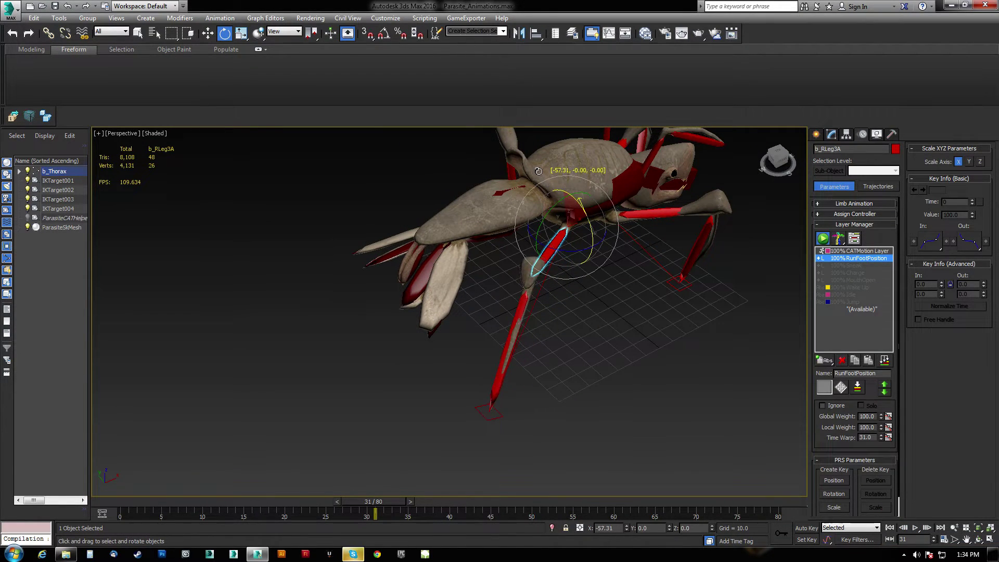
key("ctrl+z")
left_click_drag(571, 250, 544, 224)
key("ctrl+z")
Examine the right rear leg's knee motion from several angles while scrubbing between frames 11 and 31
middle_click_drag(542, 224, 407, 355, "alt")
left_click_drag(394, 503, 320, 503)
key("e")
middle_click_drag(573, 334, 598, 352, "alt")
left_click_drag(336, 502, 239, 504)
middle_click_drag(501, 343, 549, 303, "alt")
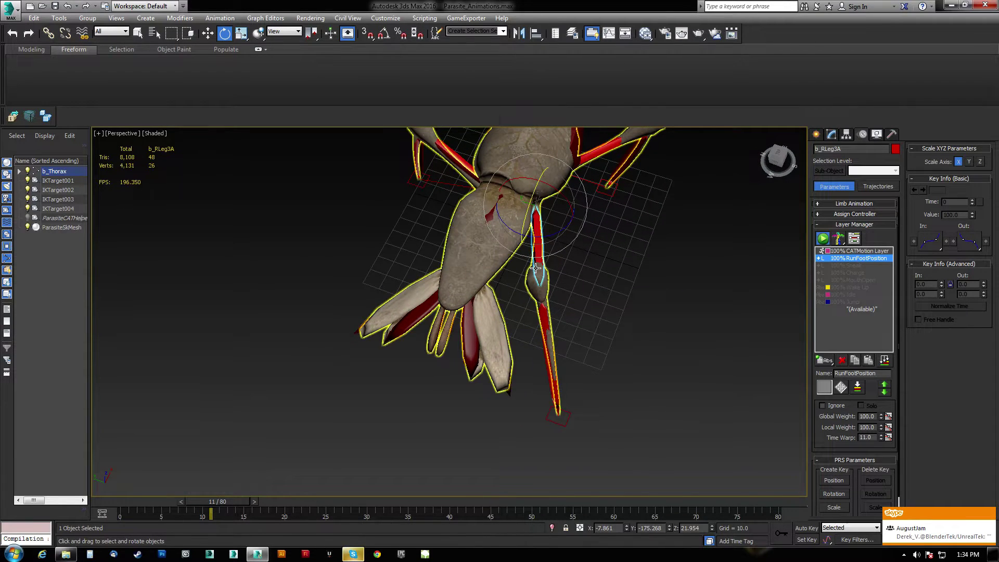
left_click_drag(549, 239, 550, 245)
left_click_drag(246, 500, 304, 495)
middle_click_drag(570, 374, 529, 250, "alt")
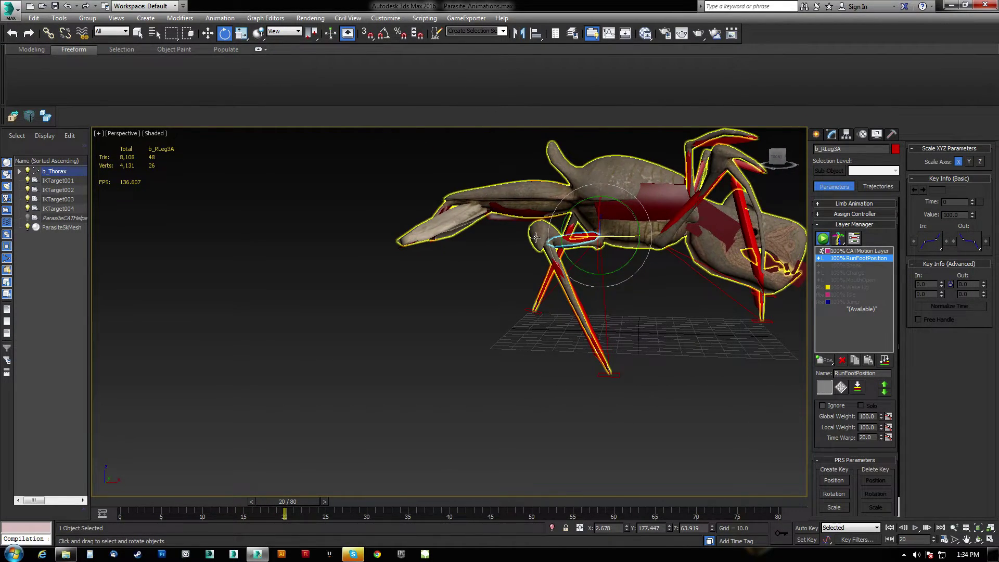
Go to frame 21 and move the left rear foot's IKTarget002 about 35 units backward and 34 units inward
middle_click_drag(604, 226, 641, 281, "alt")
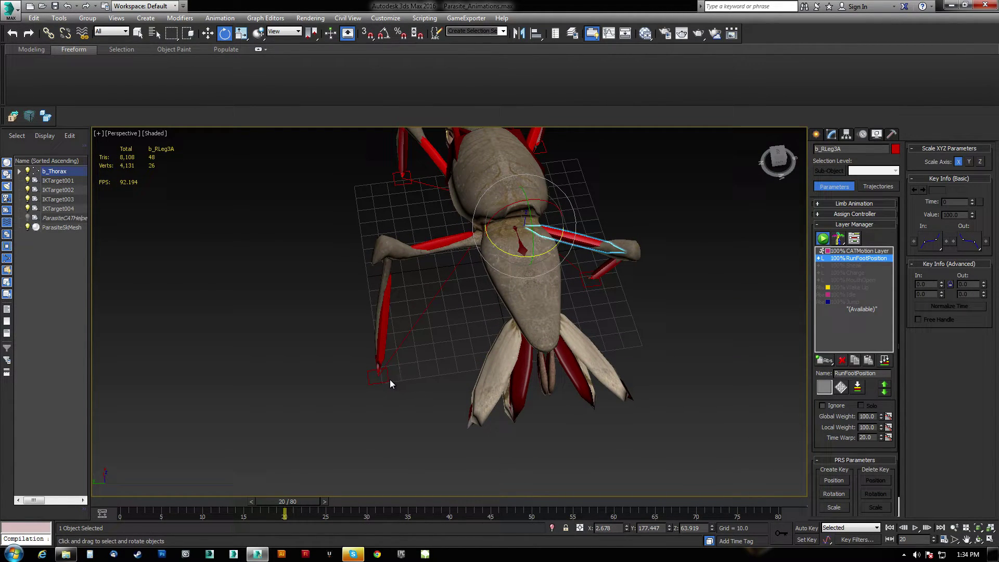
left_click(384, 378)
middle_click_drag(384, 378, 405, 404, "alt")
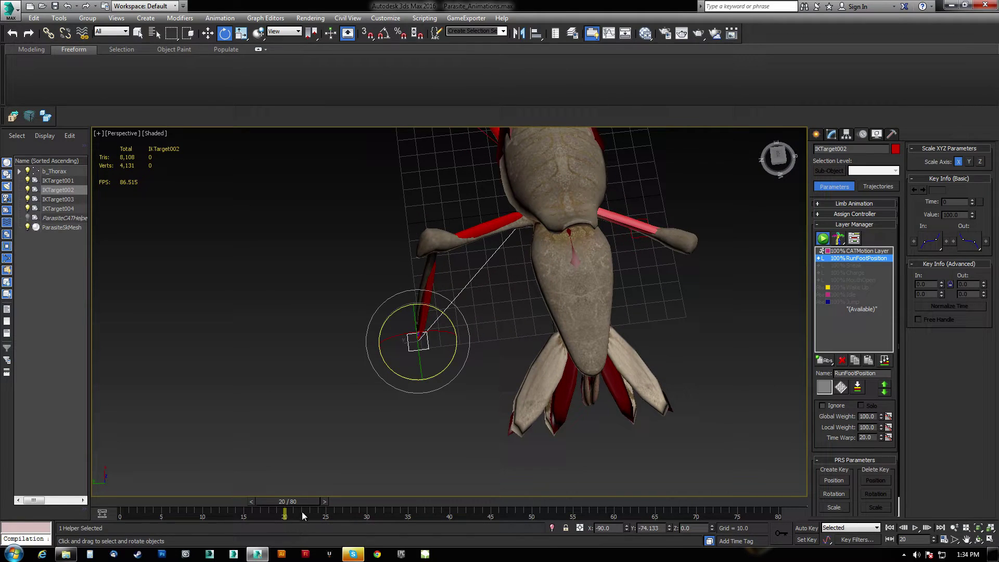
mouse_move(302, 504)
left_mouse_down()
mouse_move(270, 503)
mouse_move(344, 495)
mouse_move(296, 503)
left_mouse_up()
left_click_drag(304, 500, 314, 501)
key("e")
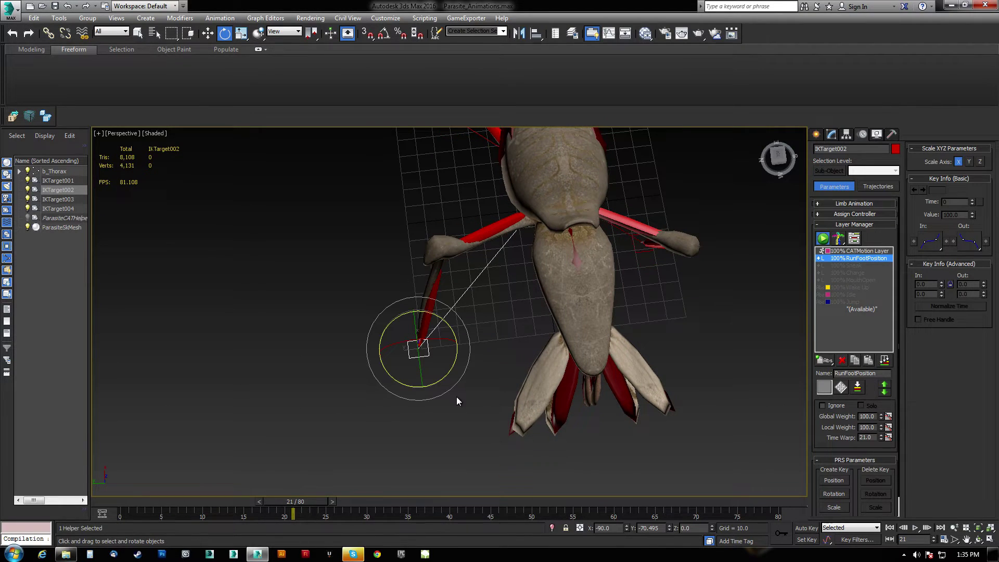
key("w")
left_click_drag(403, 338, 476, 396)
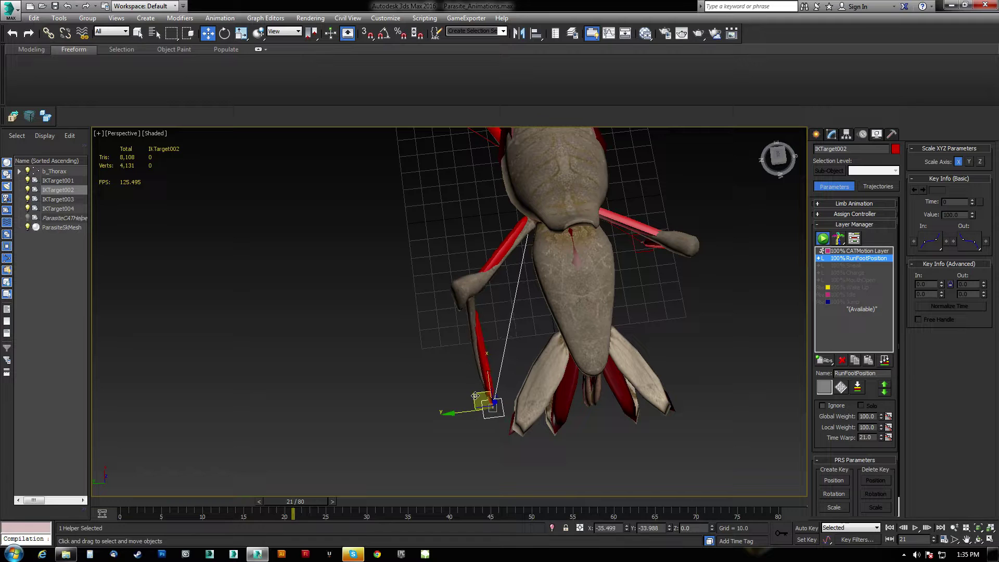
Rotate the left rear leg's upper bone b_LLeg3A so that the knee swings inward toward the body
left_click(503, 245)
key("e")
left_click_drag(521, 232, 544, 238)
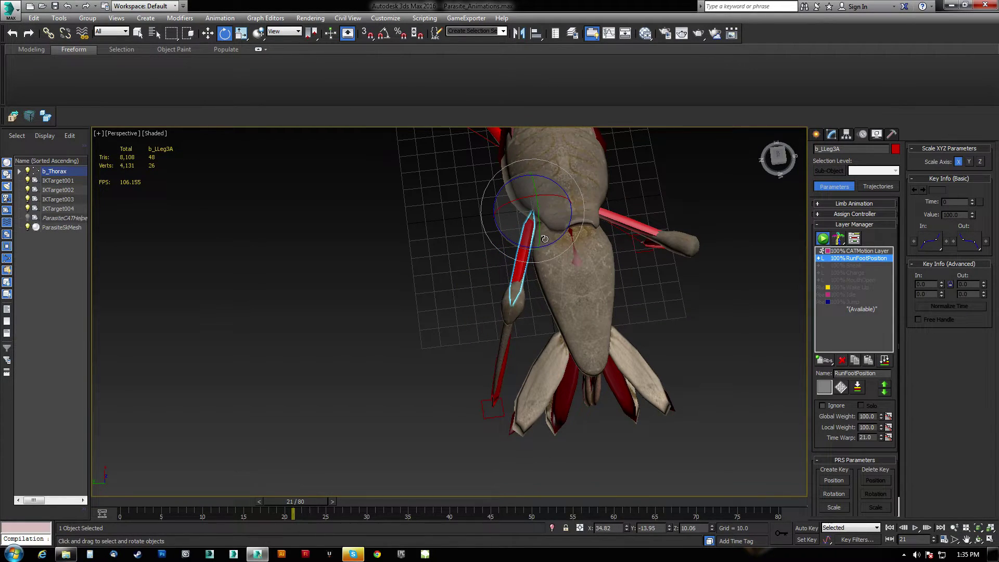
Move the left rear foot's IKTarget002 farther backward along the X axis at frame 21
middle_click_drag(544, 239, 645, 383, "alt")
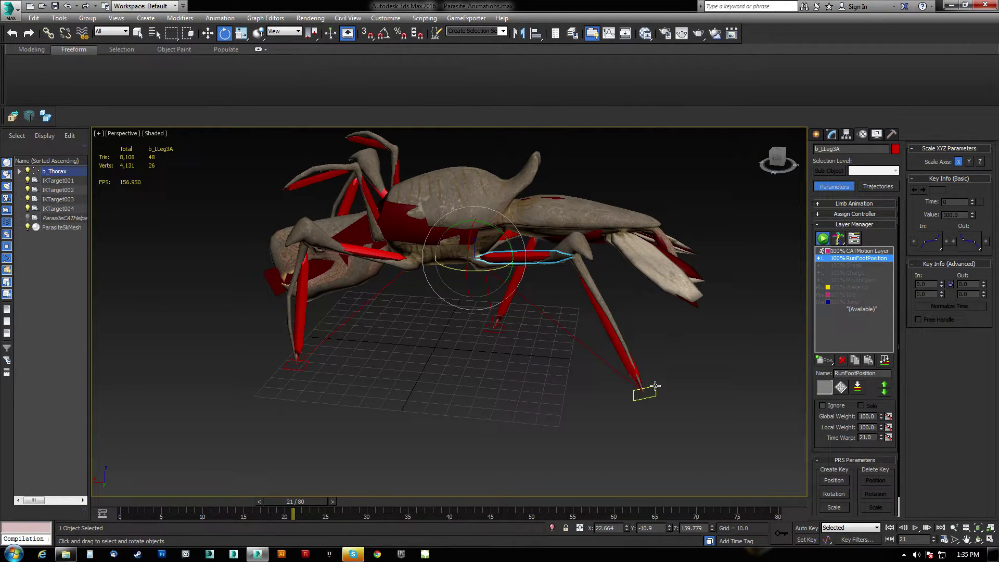
left_click(655, 386)
key("w")
left_click_drag(618, 393, 650, 399)
mouse_move(651, 400)
middle_mouse_down("alt")
mouse_move(607, 377)
mouse_move(561, 375)
mouse_move(535, 447)
mouse_move(519, 398)
middle_mouse_up("alt")
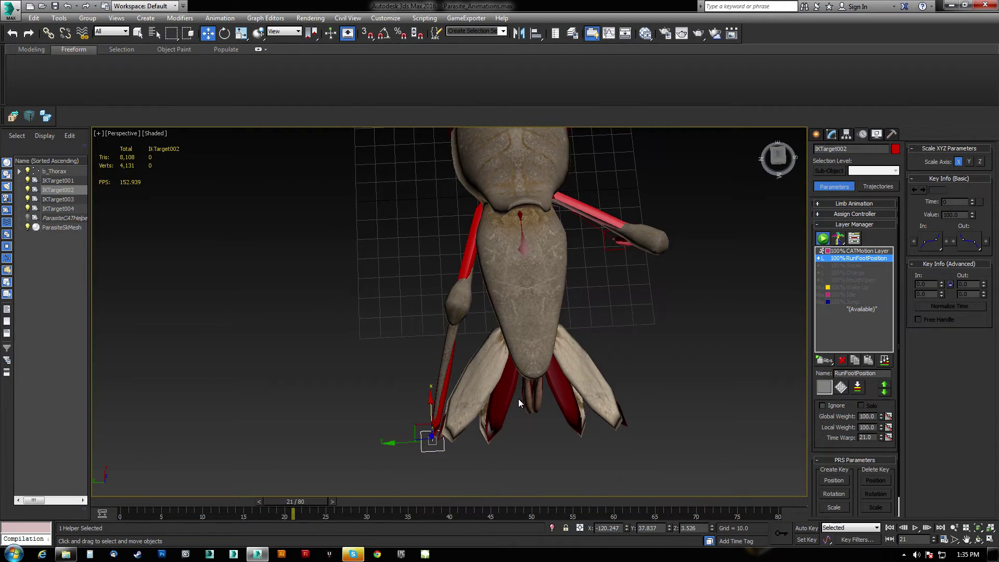
In Top view at frame 31, move the right rear foot's IKTarget004 about 11 units backward and 5 units inward
key("t")
middle_click_drag(398, 327, 507, 343)
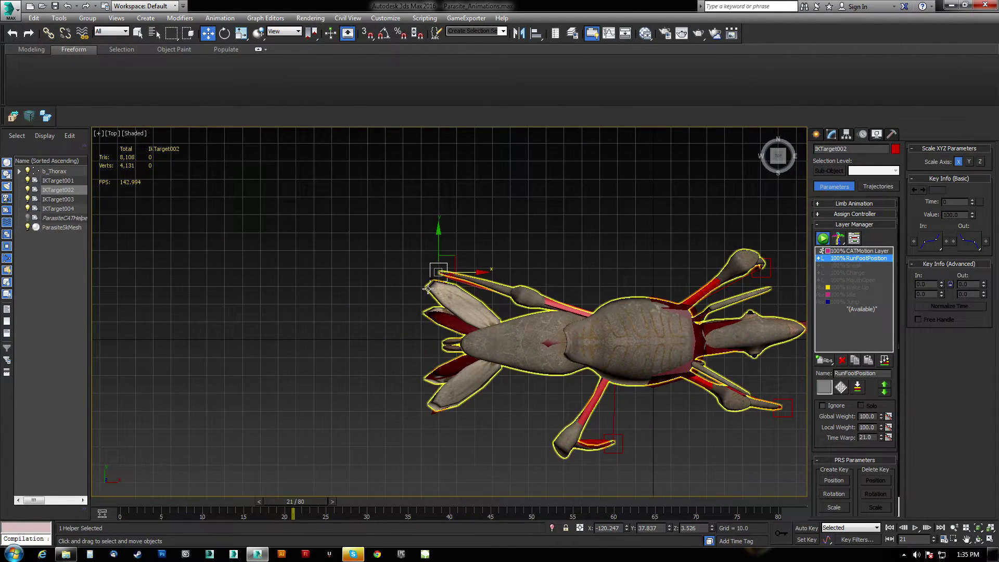
left_click_drag(312, 501, 398, 502)
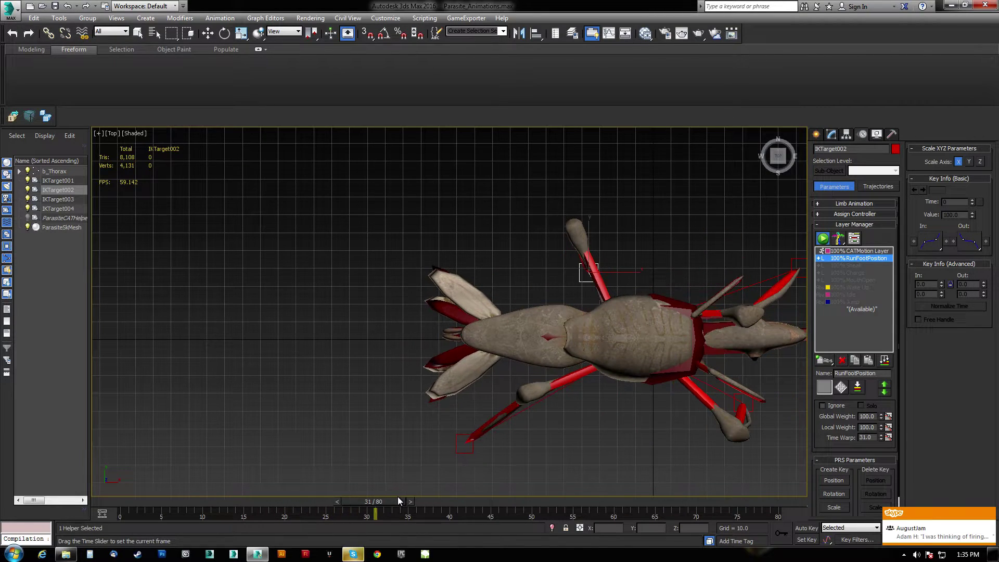
key("w")
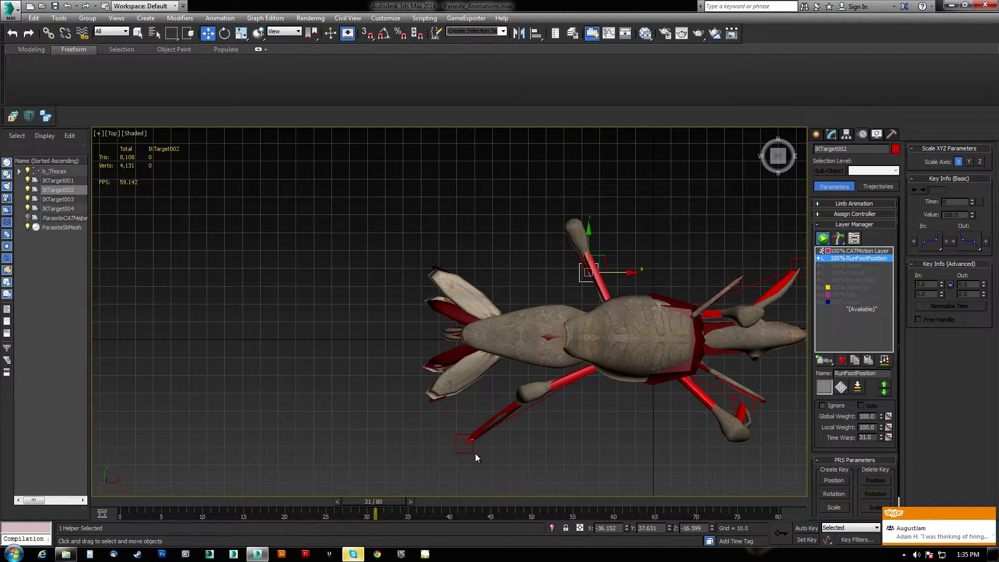
left_click(464, 443)
left_click_drag(480, 432, 458, 424)
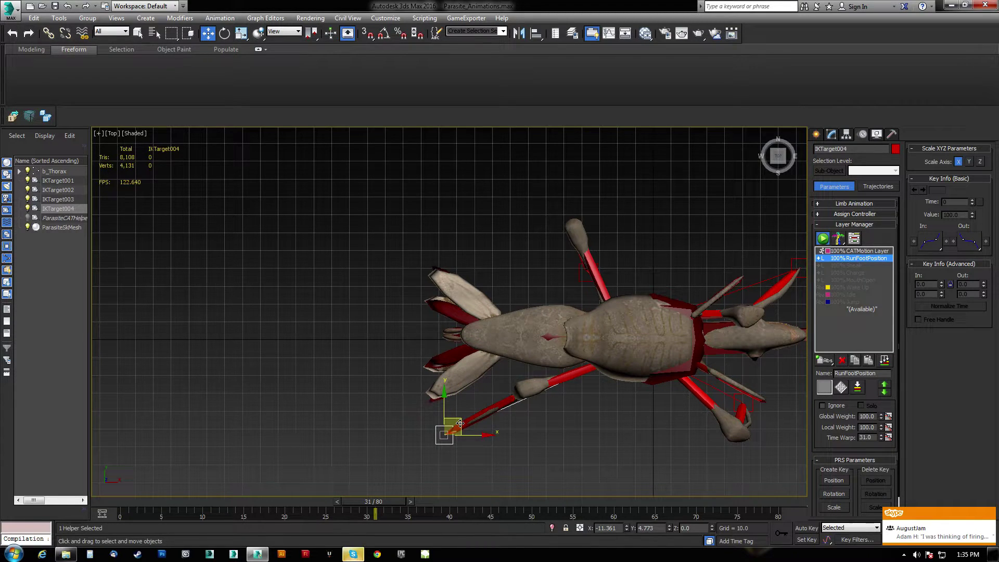
Examine the whole run cycle in Perspective view, scrubbing the timeline repeatedly from above and from the side
key("p")
middle_click_drag(604, 429, 588, 380, "alt")
scroll(577, 329, "down", 3)
left_click_drag(392, 500, 701, 479)
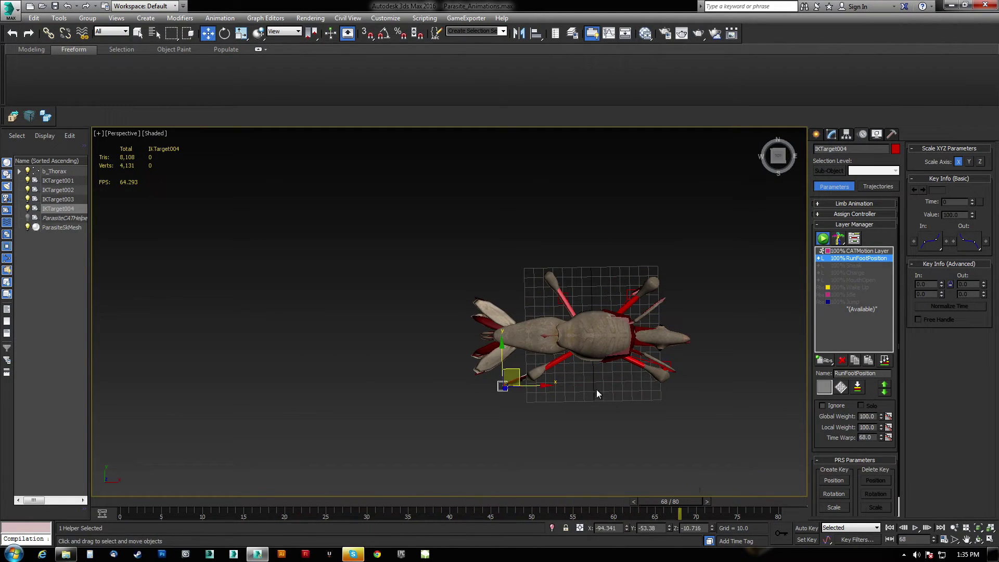
left_click_drag(662, 501, 47, 488)
middle_click_drag(565, 369, 488, 302, "alt")
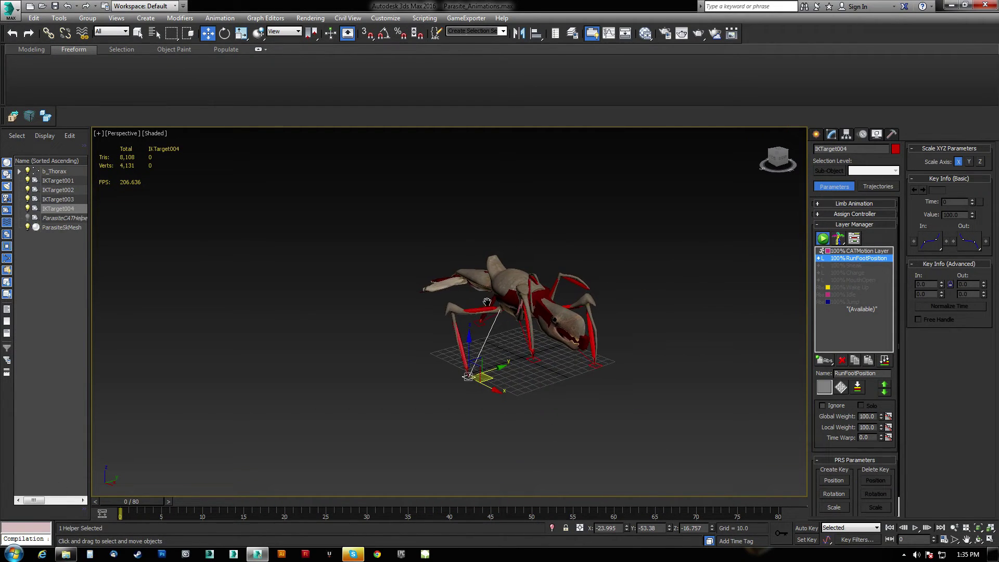
scroll(487, 302, "up", 2)
left_click_drag(149, 499, 433, 509)
key("w")
middle_click_drag(510, 413, 306, 493, "alt")
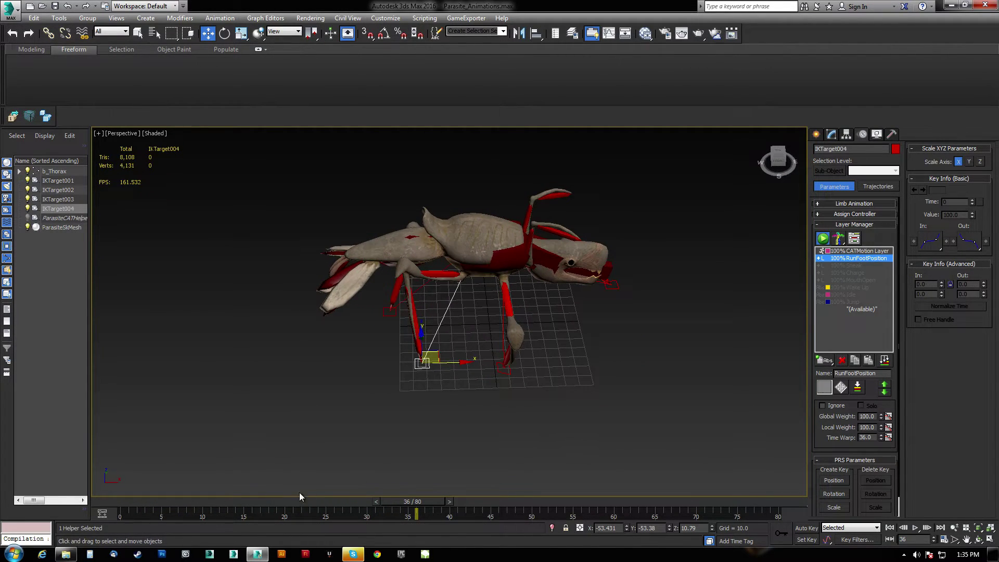
left_click_drag(433, 510, 85, 491)
key("w")
middle_click_drag(365, 404, 408, 399, "alt")
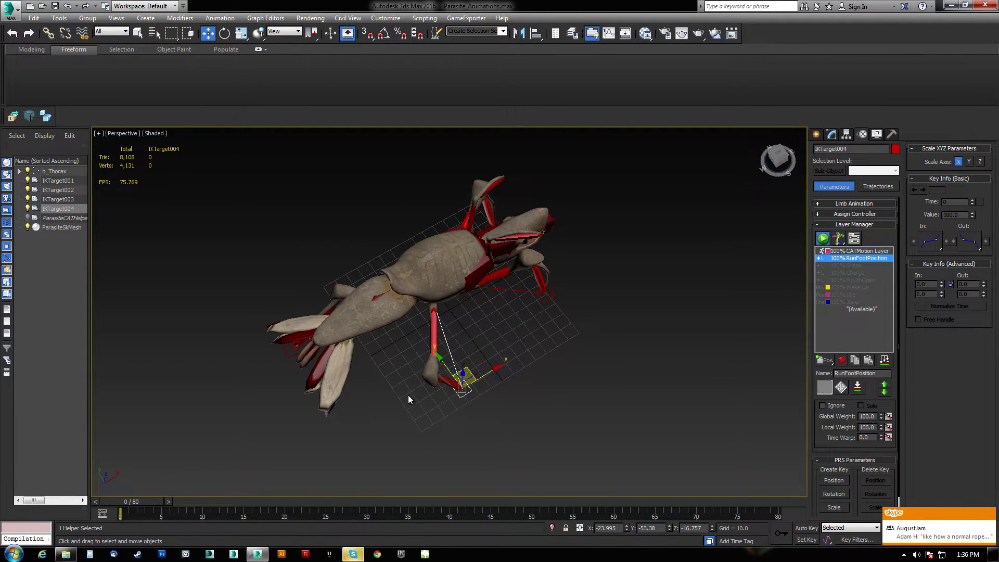
Set Max Step Time to 80 in the CATMotion Layer's Globals and check the motion on the timeline
left_click(432, 327)
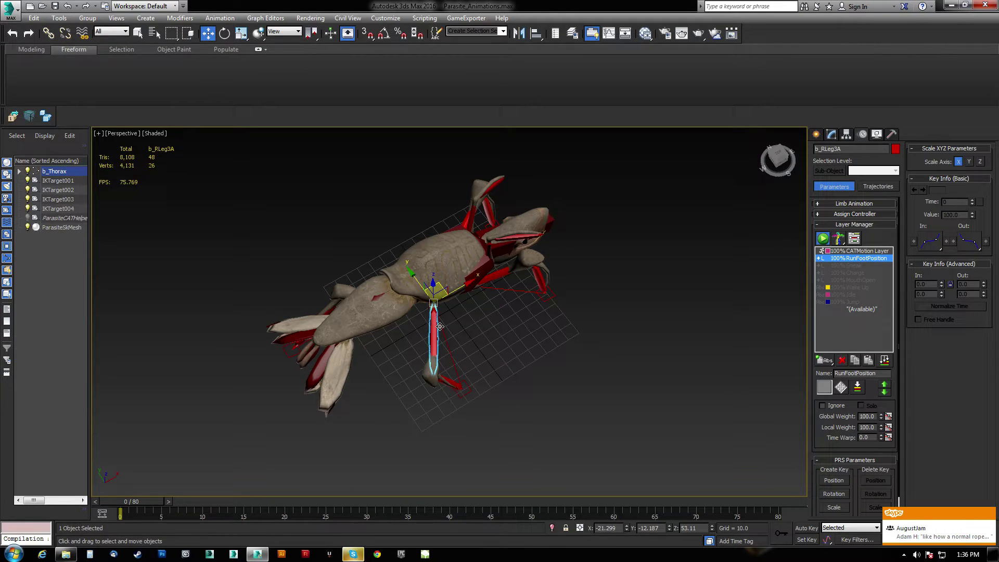
left_click(859, 251)
left_click(841, 388)
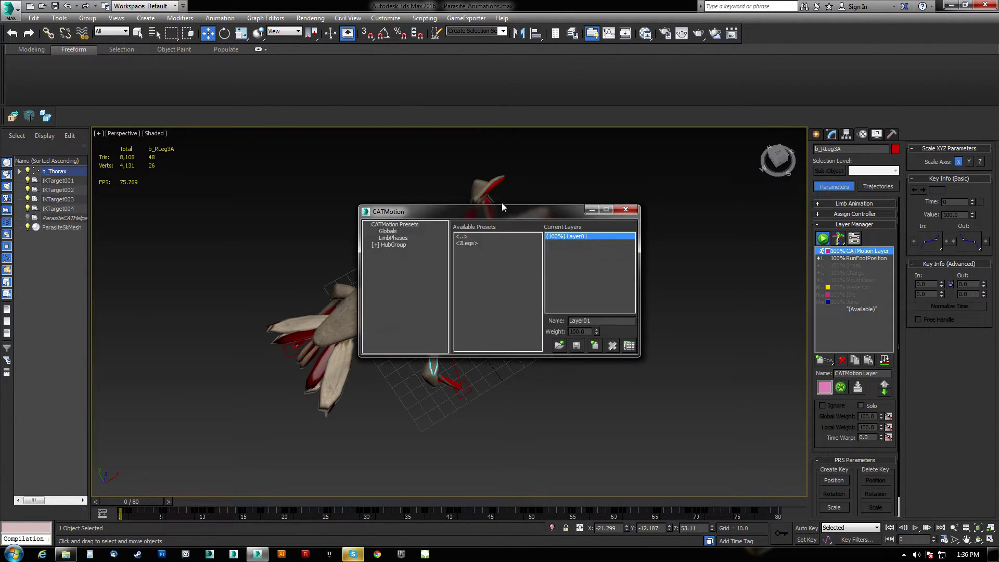
left_click_drag(502, 205, 737, 114)
left_click(628, 134)
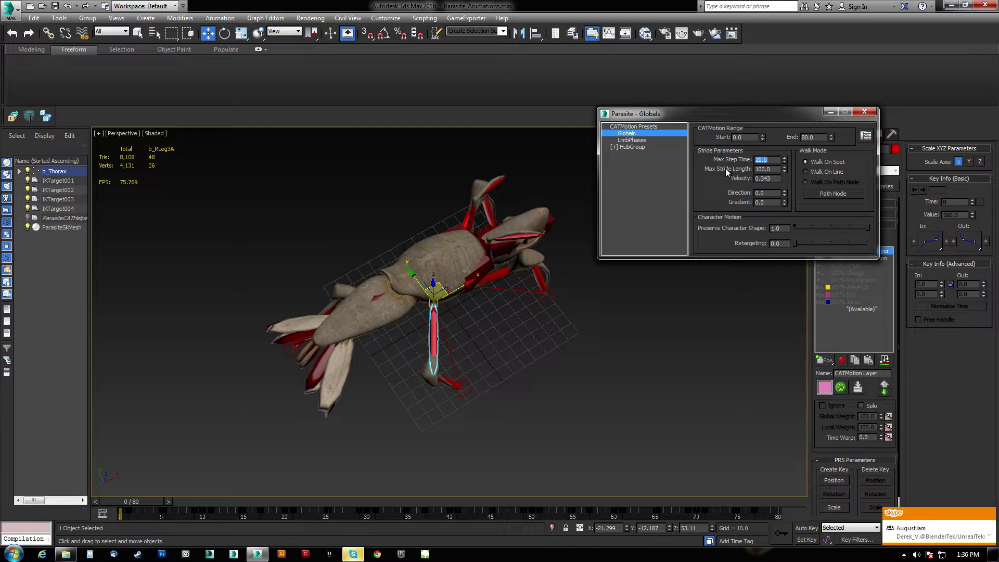
key("Return")
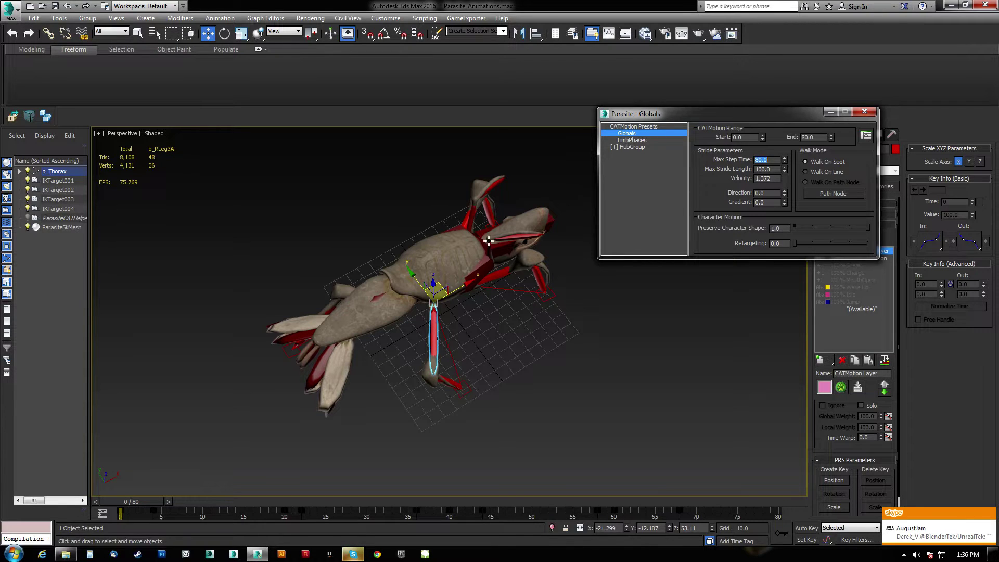
left_click_drag(146, 500, 104, 530)
key("w")
middle_click_drag(514, 377, 459, 312, "alt")
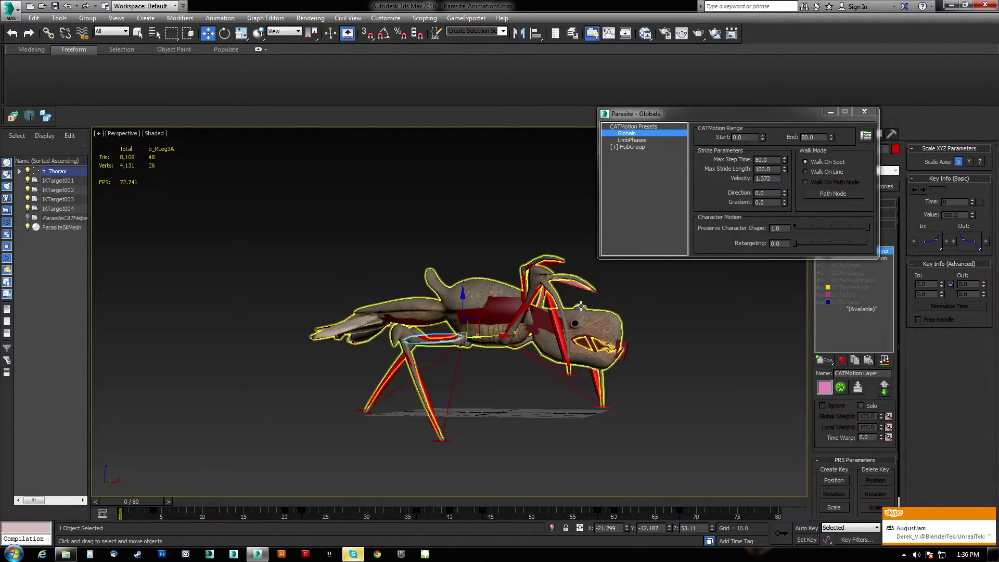
Close the CATMotion Globals window and make RunFootPosition the active layer
left_click_drag(814, 116, 704, 82)
left_click(754, 78)
left_click_drag(778, 155, 779, 174)
left_click(853, 259)
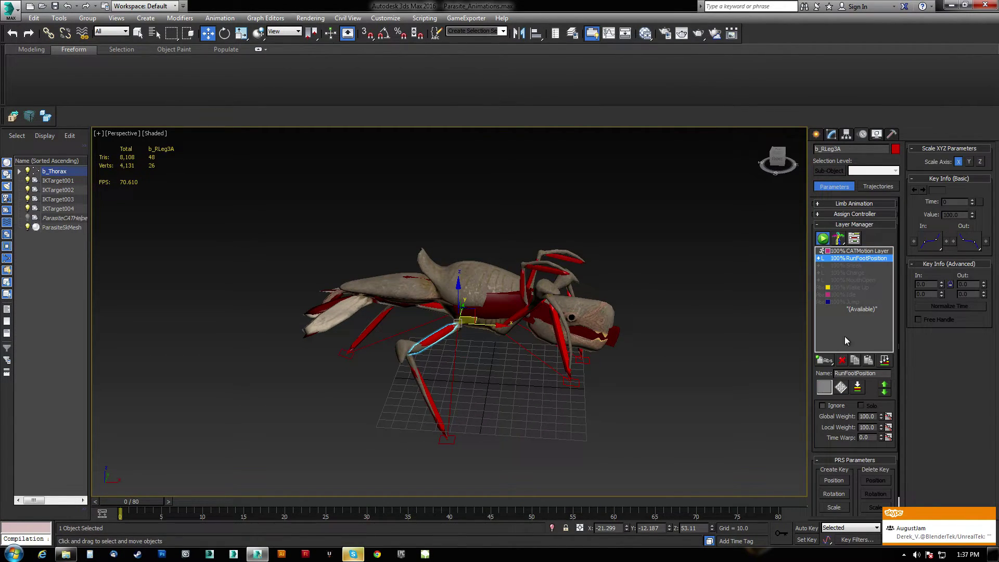
With Auto Key on at frame 0, rotate the right rear upper leg b_RLeg3A forward to point straight outward and key it at frames 0 and 80
left_click(806, 528)
middle_click_drag(460, 358, 461, 371, "alt")
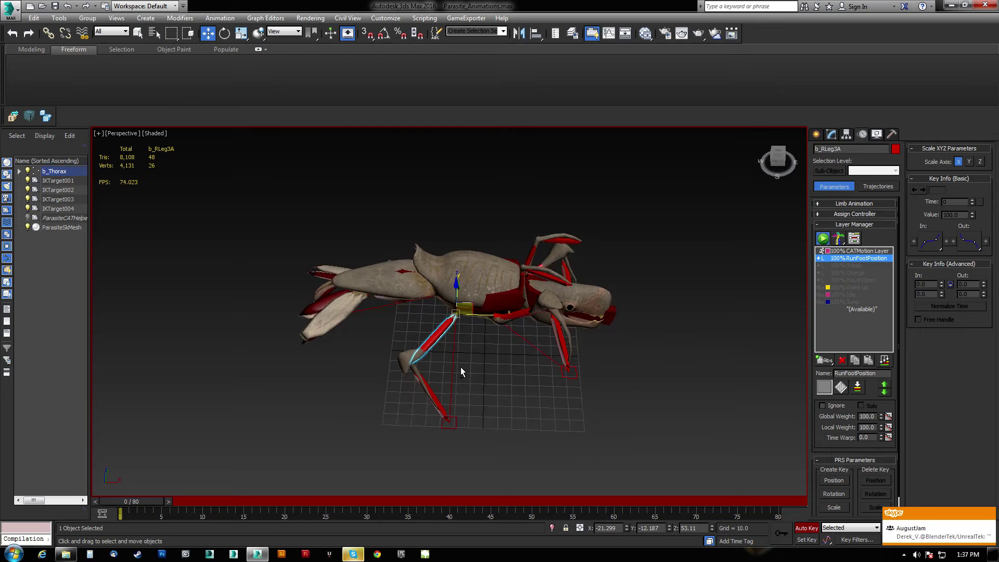
middle_click_drag(450, 335, 444, 359, "alt")
key("e")
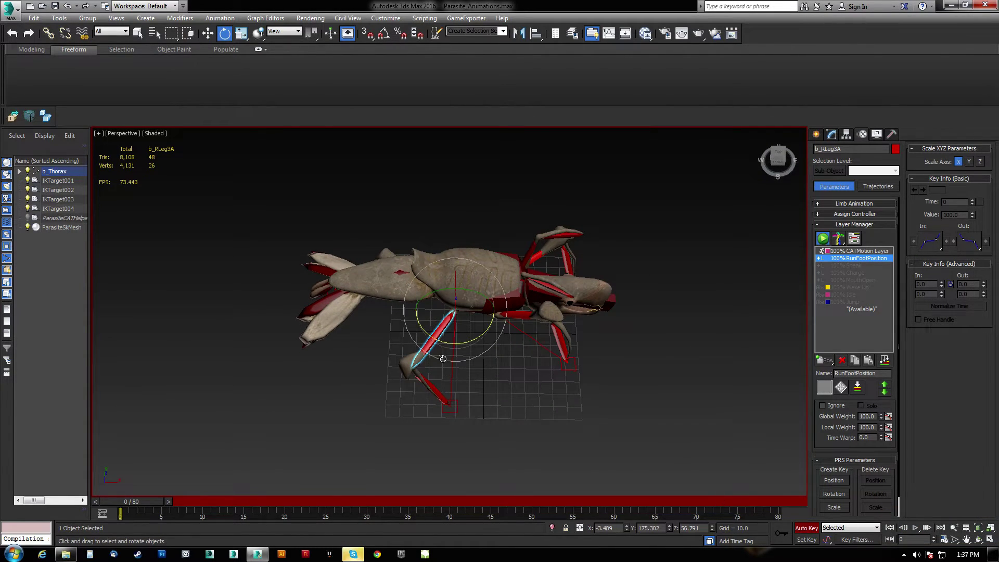
left_click_drag(439, 338, 451, 345)
left_click(780, 538)
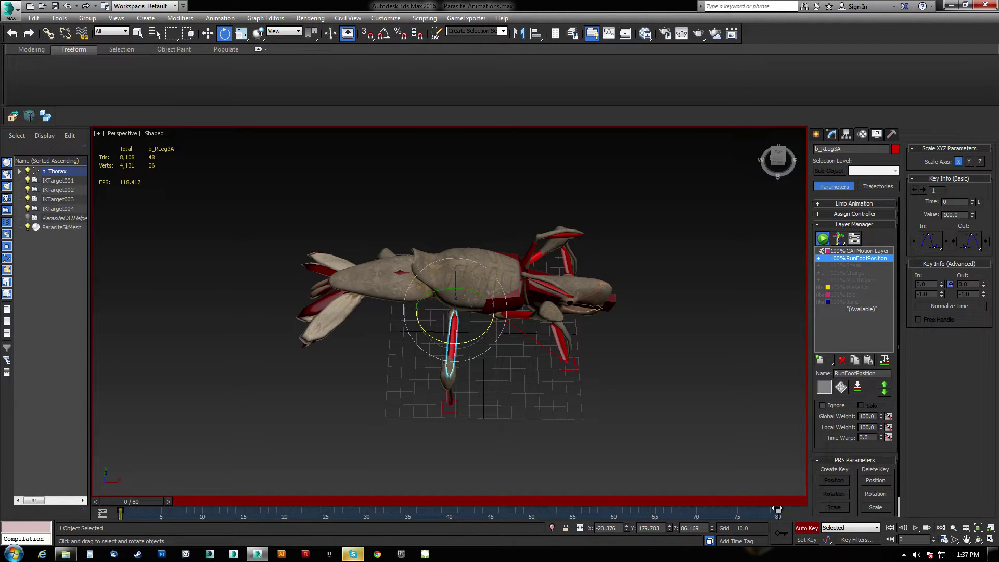
At frame 40, rotate the right rear upper leg b_RLeg3A slightly about its vertical axis to re-aim the knee
left_click_drag(149, 501, 449, 505)
key("e")
middle_click_drag(436, 445, 513, 360, "alt")
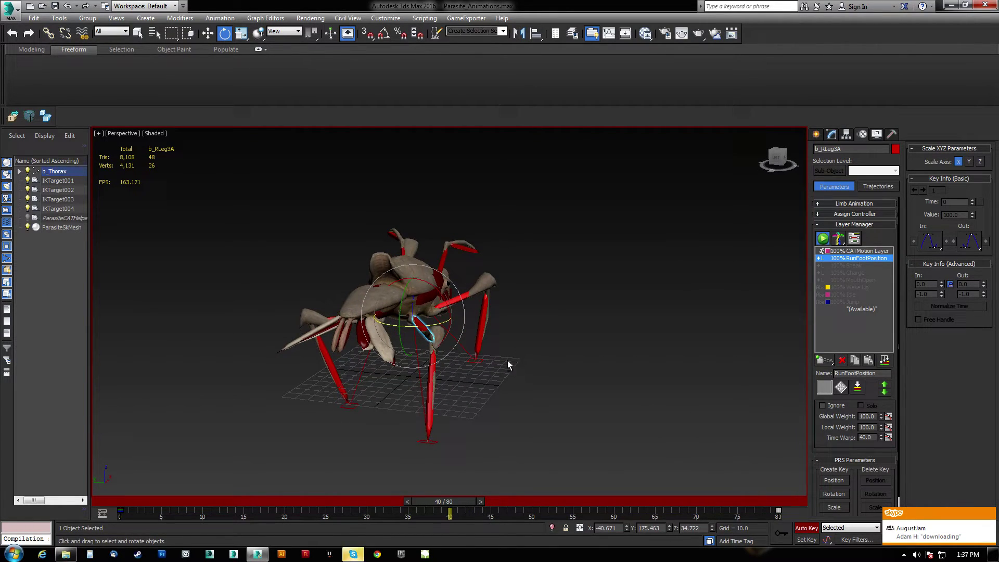
left_click_drag(431, 325, 417, 327)
middle_click_drag(430, 376, 337, 345, "alt")
Select the left rear upper leg b_LLeg3A at frame 0 and key its current pose at the start and end of the cycle
left_click_drag(473, 501, 112, 475)
key("e")
middle_click_drag(458, 333, 515, 320, "alt")
left_click(439, 333)
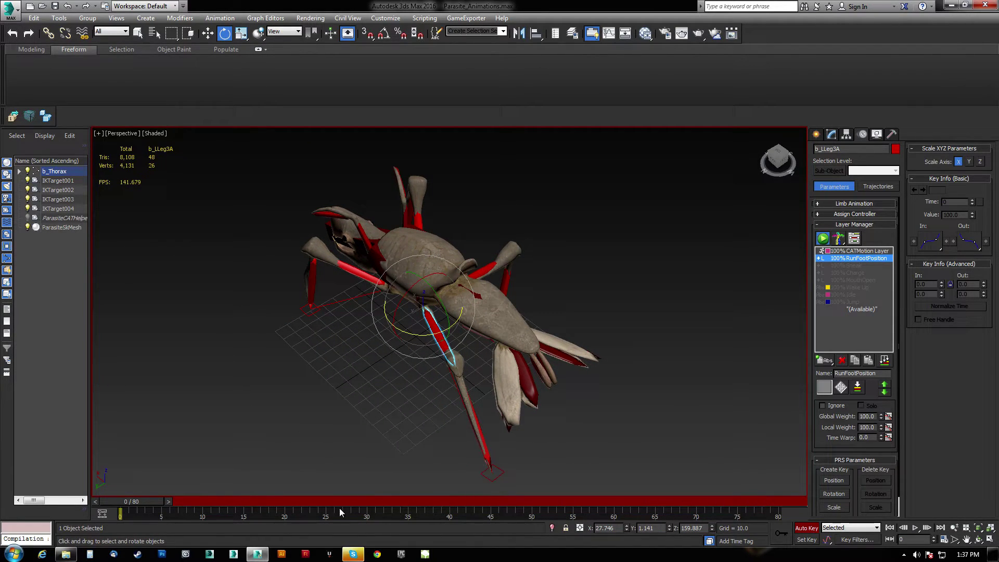
left_click(781, 531)
At frame 40, rotate the left rear upper leg b_LLeg3A slightly about its vertical axis to re-aim the knee
left_click_drag(788, 501, 470, 501)
key("e")
middle_click_drag(432, 397, 470, 343, "alt")
left_click_drag(406, 332, 383, 337)
middle_click_drag(387, 337, 406, 423, "alt")
Select the left front upper leg b_LLeg2A, check its swing over the first half of the cycle, and key its pose at frame 40
left_click_drag(468, 504, 115, 461)
key("e")
left_click(309, 318)
middle_click_drag(313, 320, 432, 320, "alt")
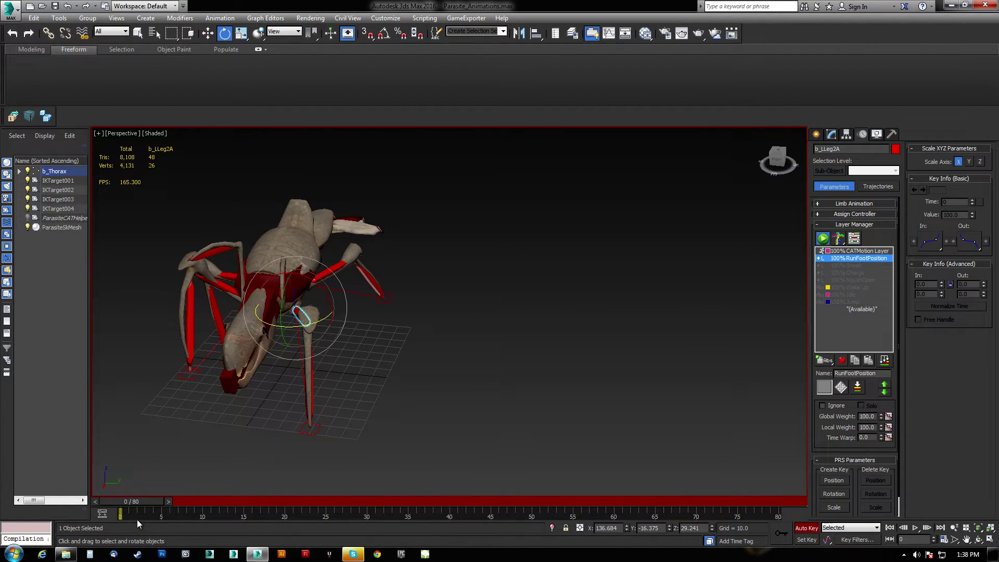
left_click_drag(136, 498, 293, 503)
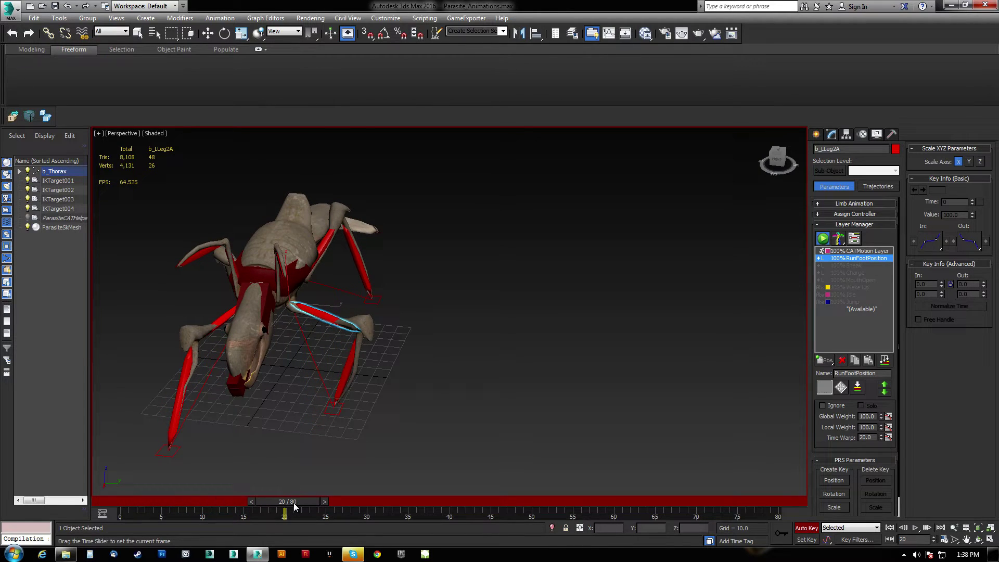
key("e")
middle_click_drag(402, 373, 345, 408, "alt")
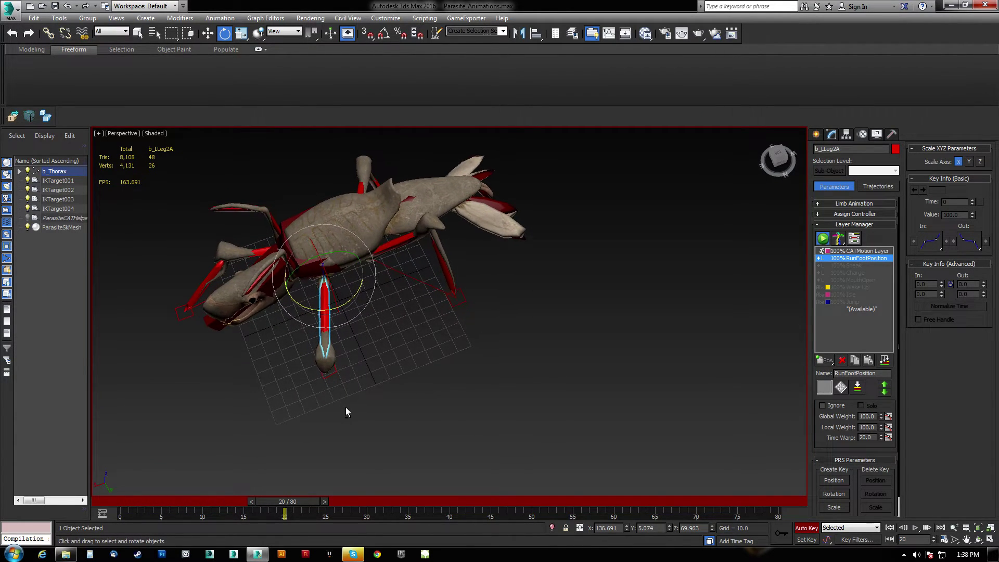
left_click_drag(309, 503, 467, 504)
middle_click_drag(319, 412, 284, 318, "alt")
left_click(782, 534)
left_click_drag(446, 501, 166, 501)
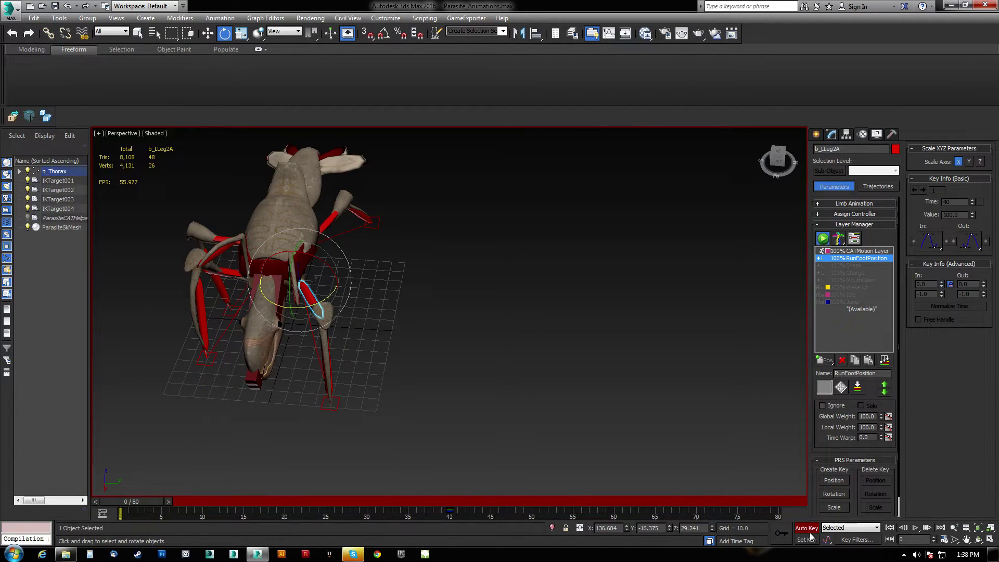
Key the left front upper leg b_LLeg2A at frames 0 and 80, and rotate it about -50 degrees around Z at frame 40
left_click(790, 506)
left_click_drag(789, 505, 473, 503)
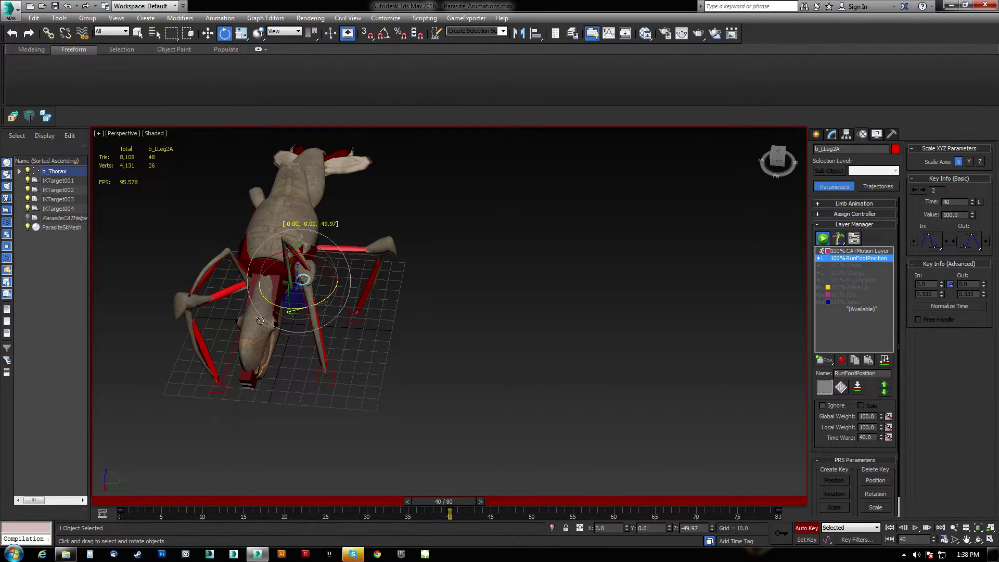
middle_click_drag(337, 331, 316, 290, "alt")
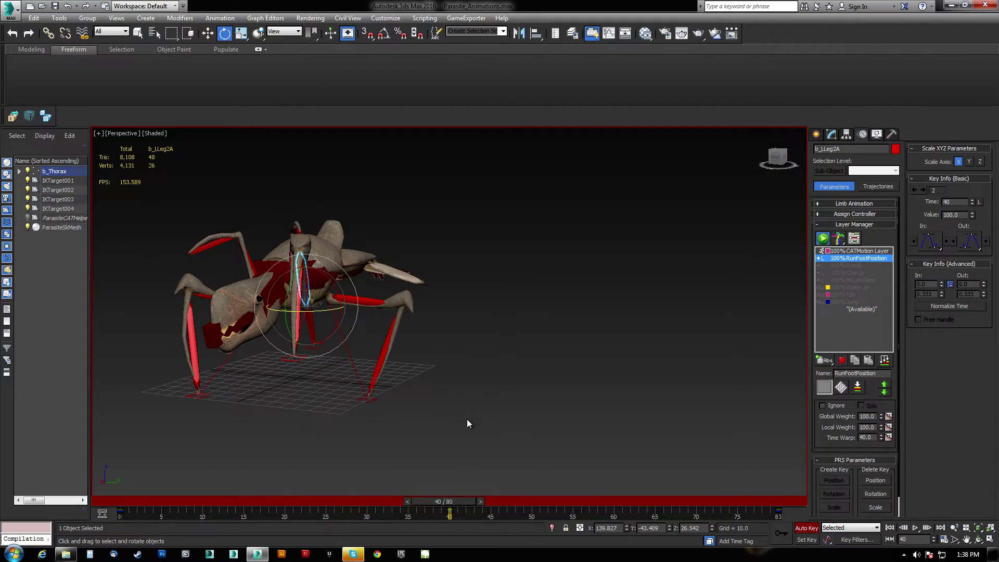
Scrub through the cycle and examine the left front leg's knee motion from above and from the side
left_click_drag(466, 504, 323, 503)
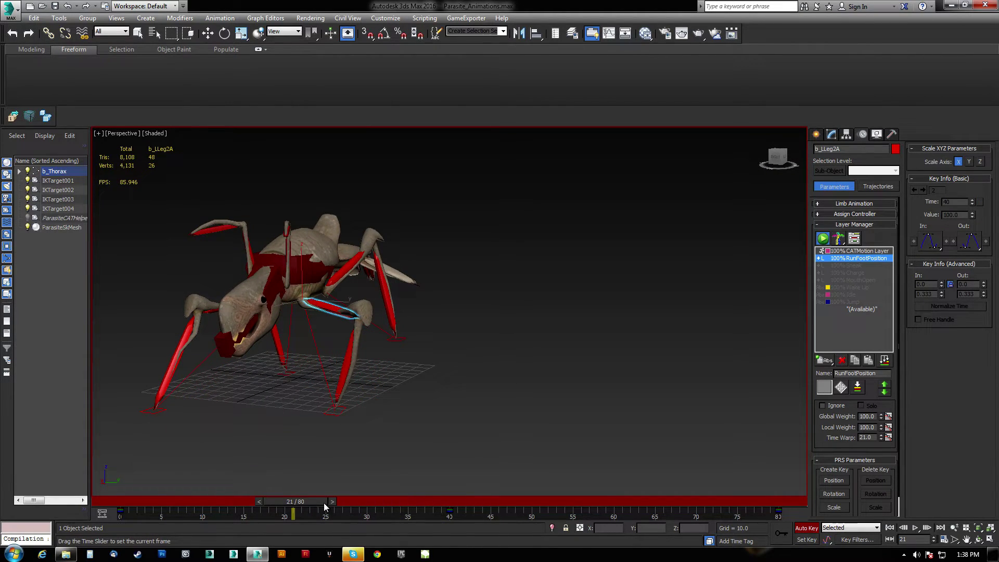
key("e")
middle_click_drag(307, 318, 295, 387, "alt")
left_click_drag(313, 501, 599, 541)
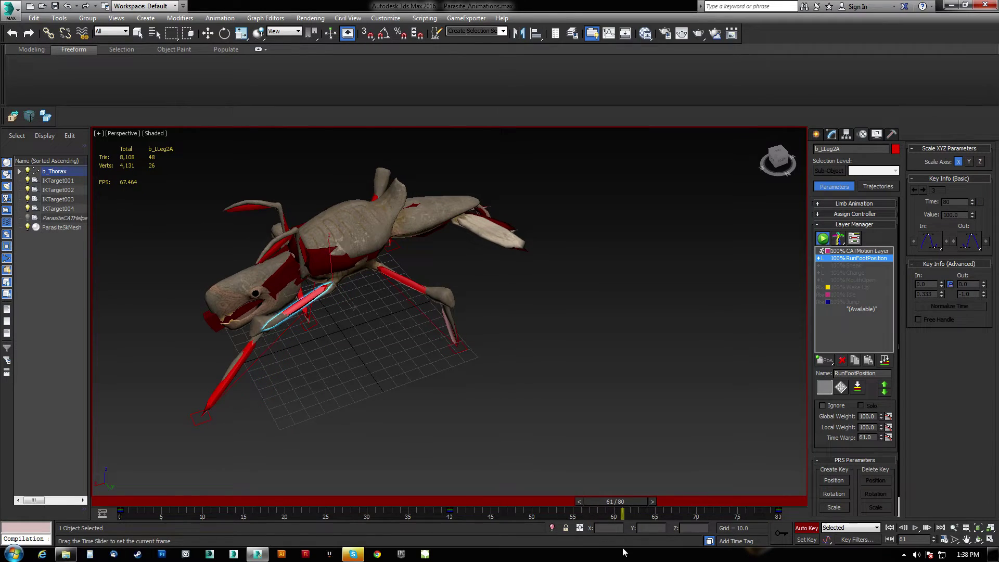
middle_click_drag(458, 438, 356, 378, "alt")
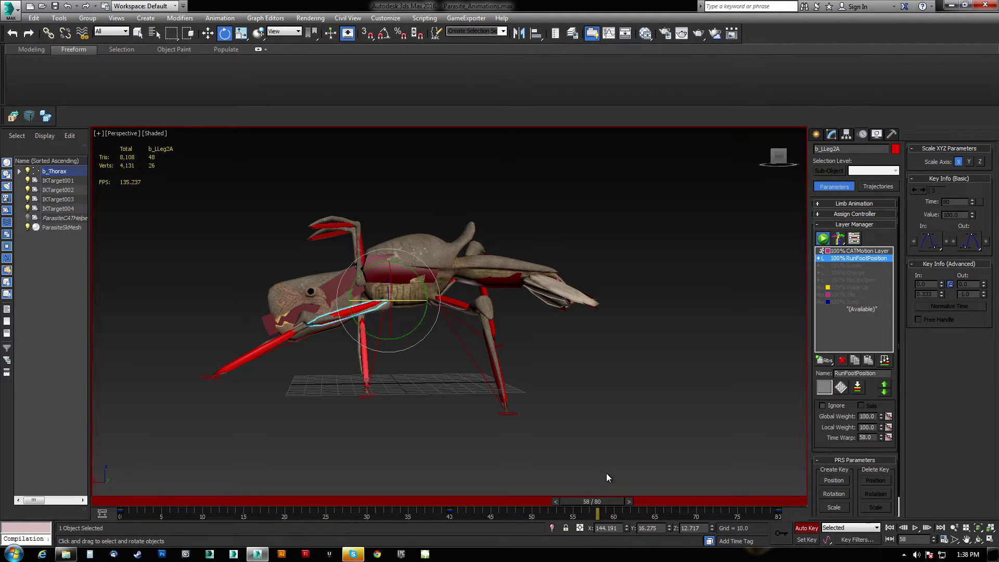
left_click_drag(597, 502, 495, 521)
key("e")
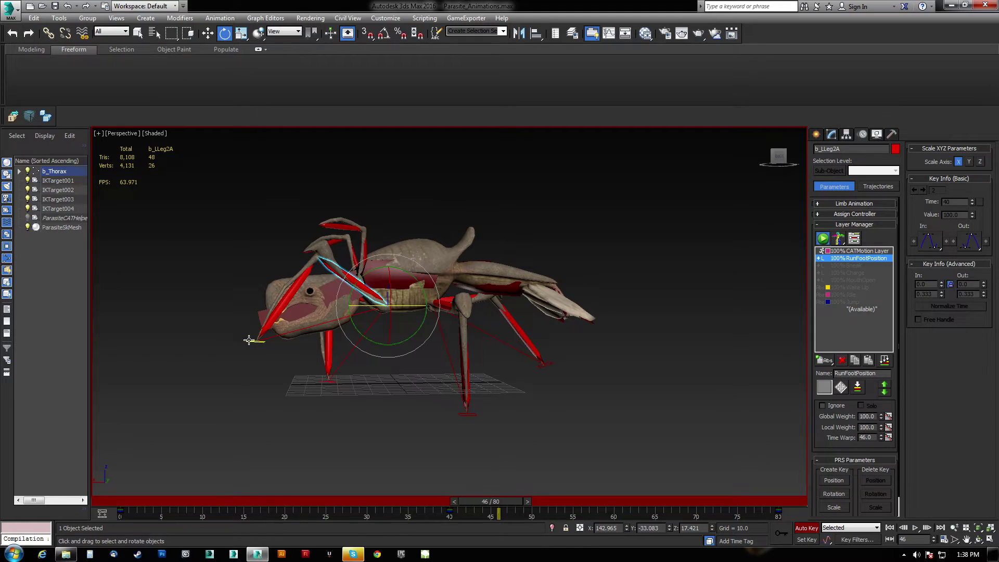
Select the left front foot's IKTarget001 and check its motion around frame 58 and back to frame 0
left_click(249, 340)
left_click_drag(500, 502, 604, 501)
key("e")
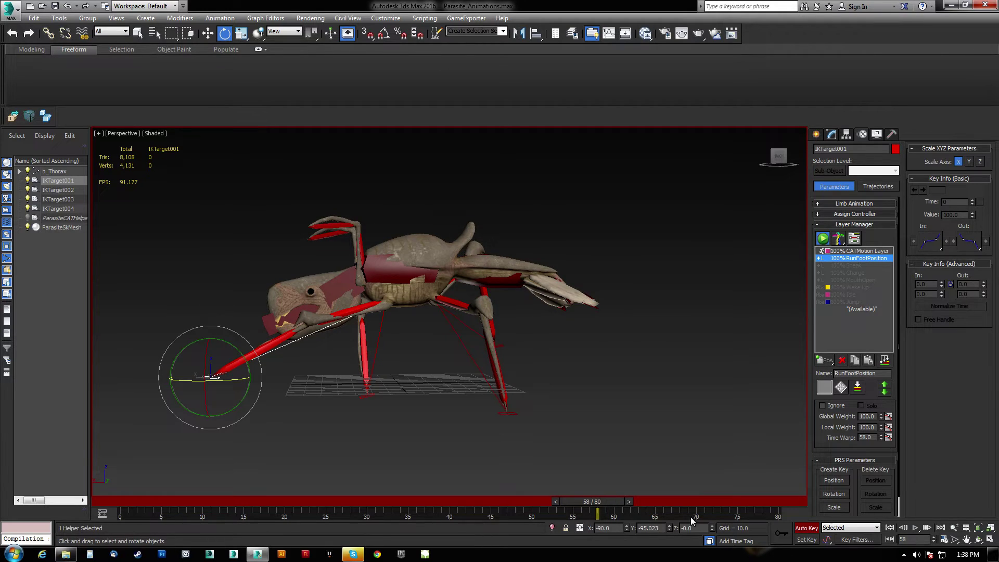
left_click(805, 527)
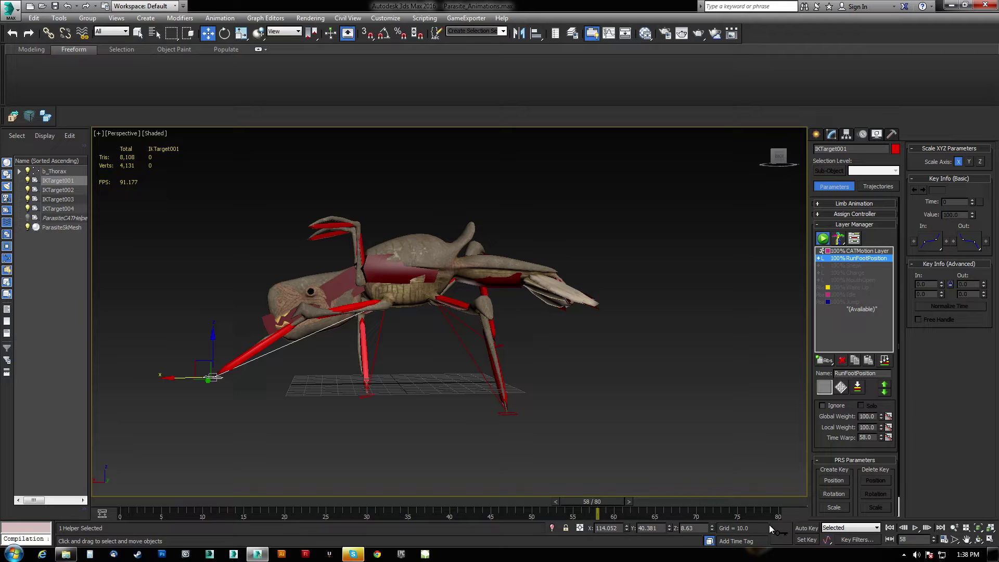
left_click(805, 528)
left_click_drag(613, 499, 40, 504)
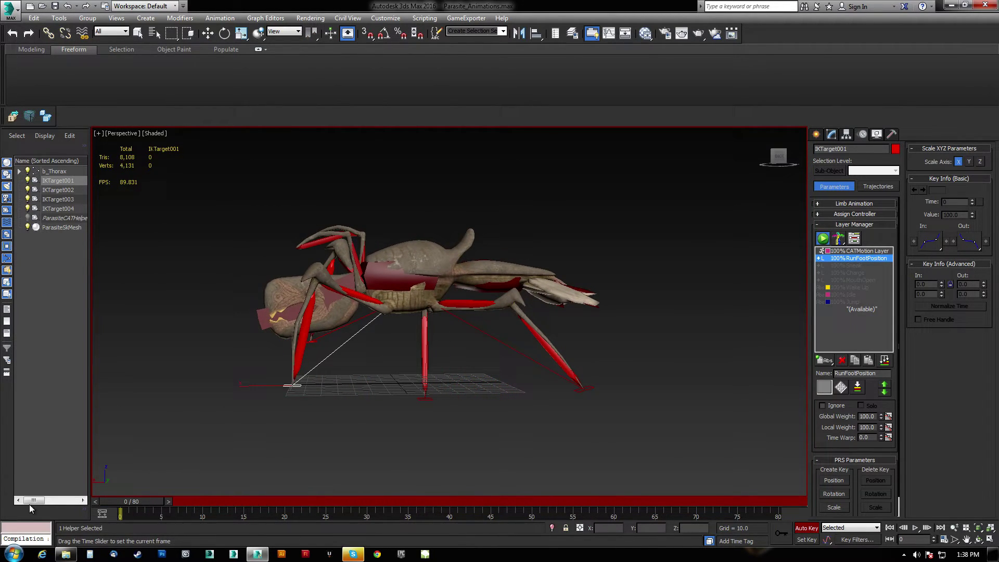
Select the right front upper leg b_RLeg2A and examine its motion across the full cycle from frame 0 to 80
middle_click_drag(207, 386, 256, 379, "alt")
left_click(244, 313)
left_click_drag(137, 498, 544, 529)
middle_click_drag(310, 403, 413, 441, "alt")
left_click_drag(550, 505, 784, 524)
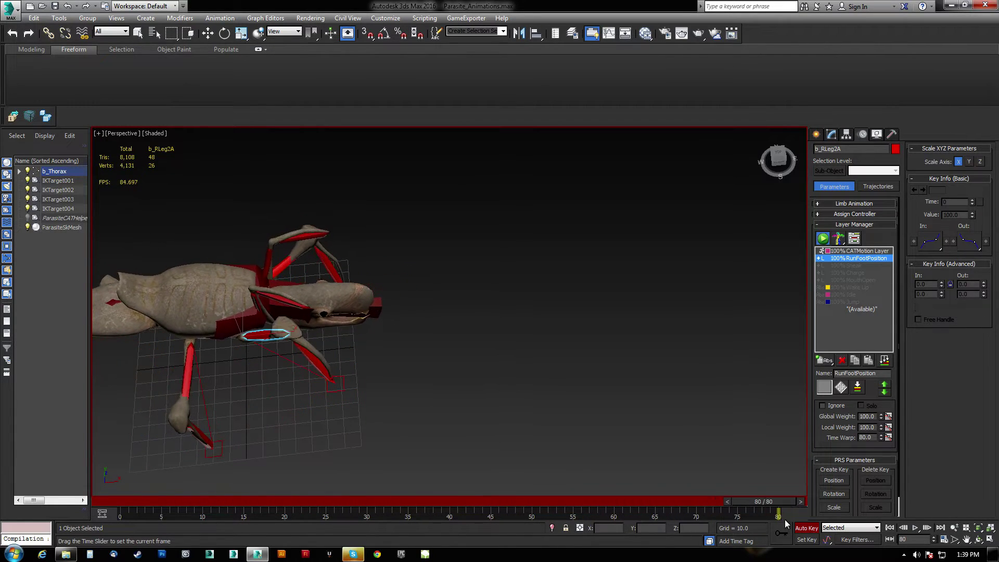
left_click_drag(874, 526, 125, 505)
Play the run cycle from above and from the side, checking the Time Configuration playback settings between playbacks
middle_click_drag(308, 412, 397, 408)
middle_click_drag(396, 408, 468, 387, "alt")
left_click(915, 530)
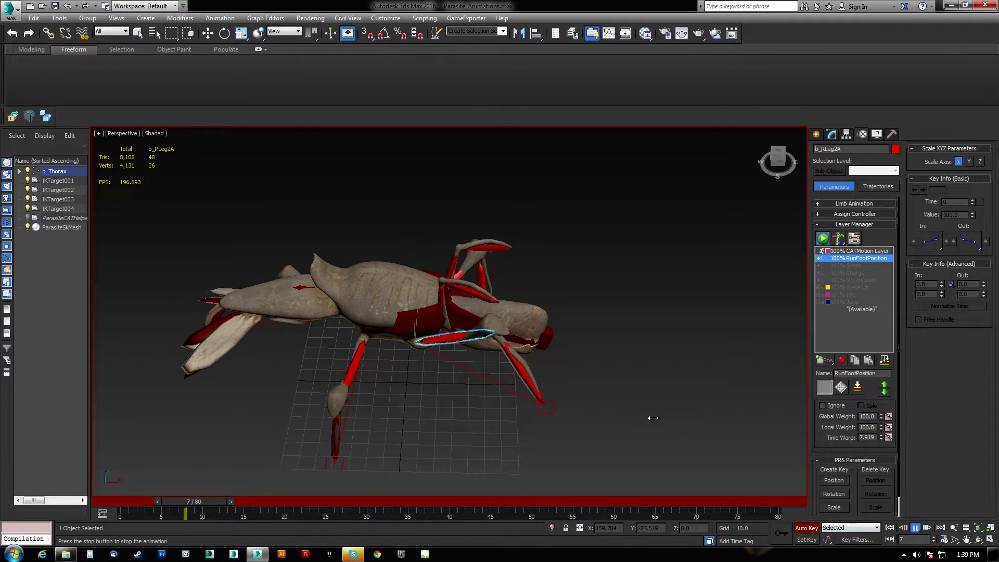
middle_click_drag(652, 417, 576, 448, "alt")
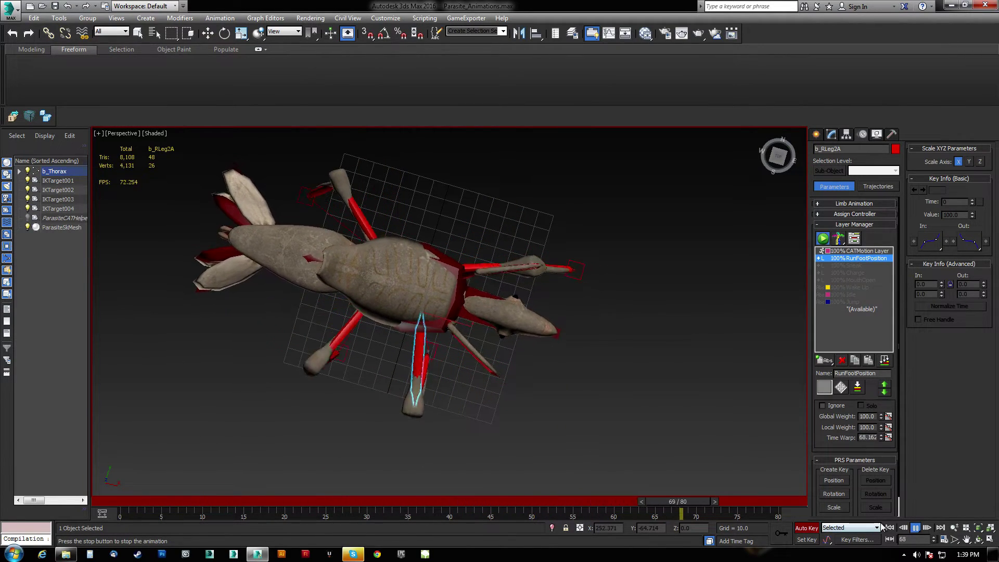
right_click(916, 529)
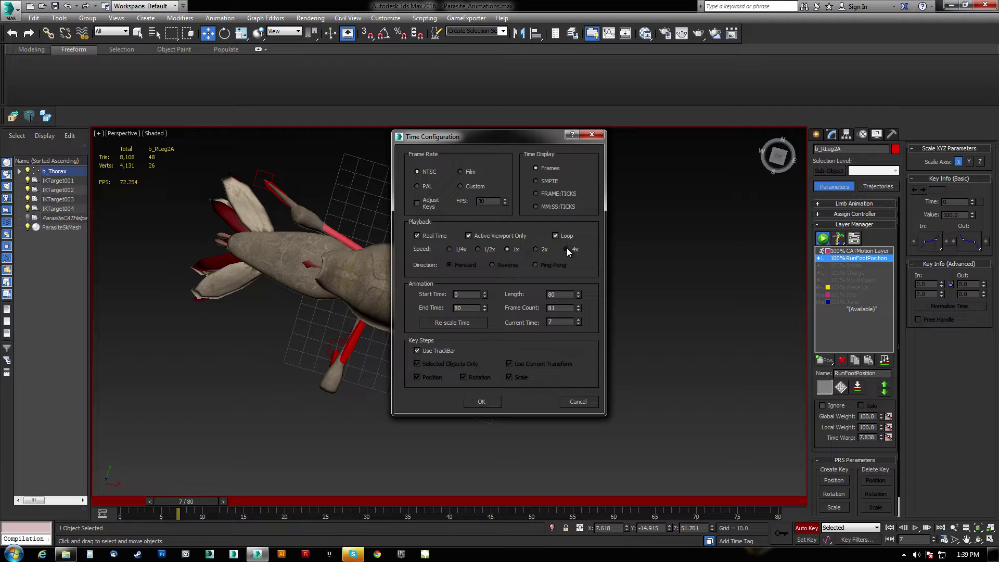
left_click(481, 402)
left_click(914, 528)
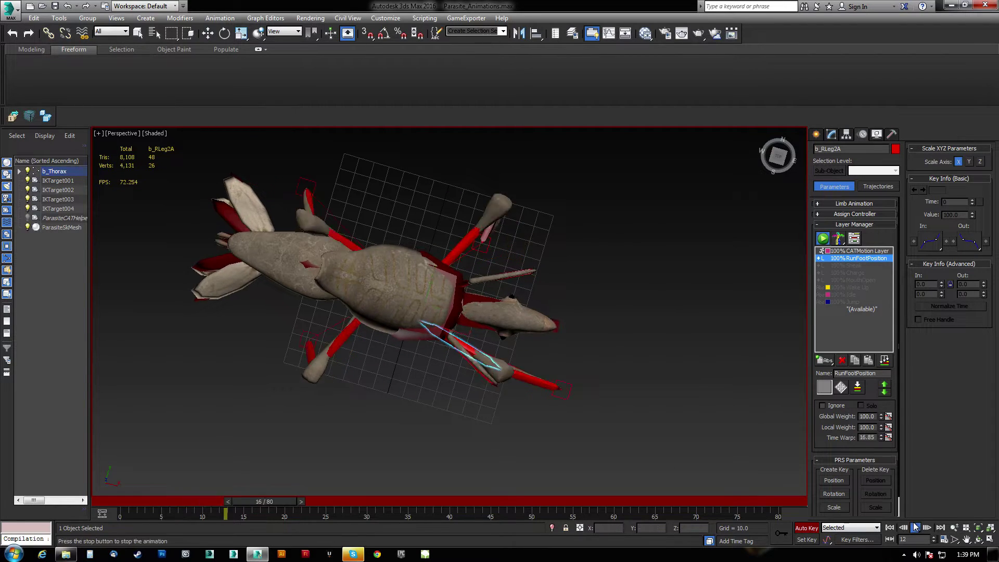
middle_click_drag(682, 431, 498, 285, "alt")
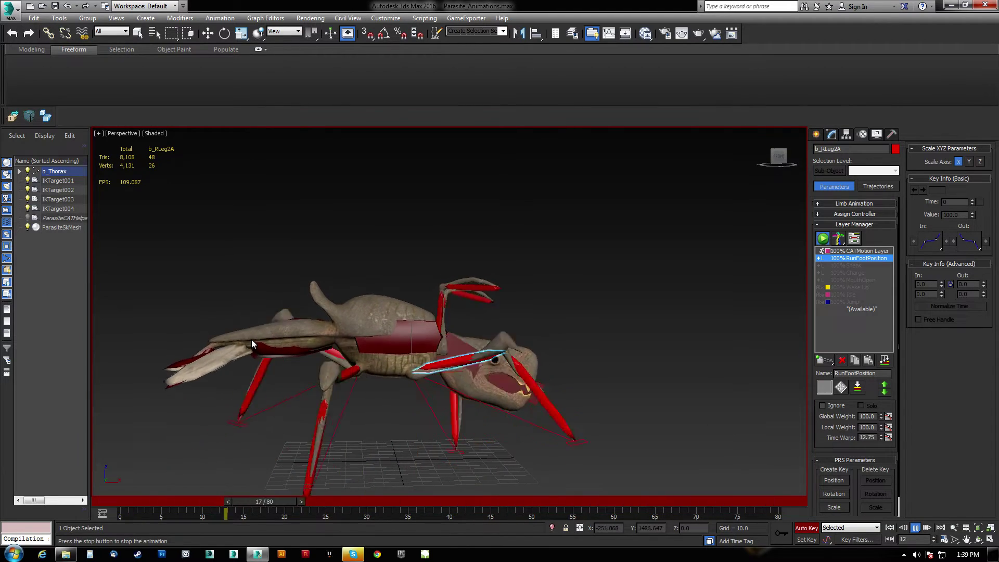
left_click(914, 527)
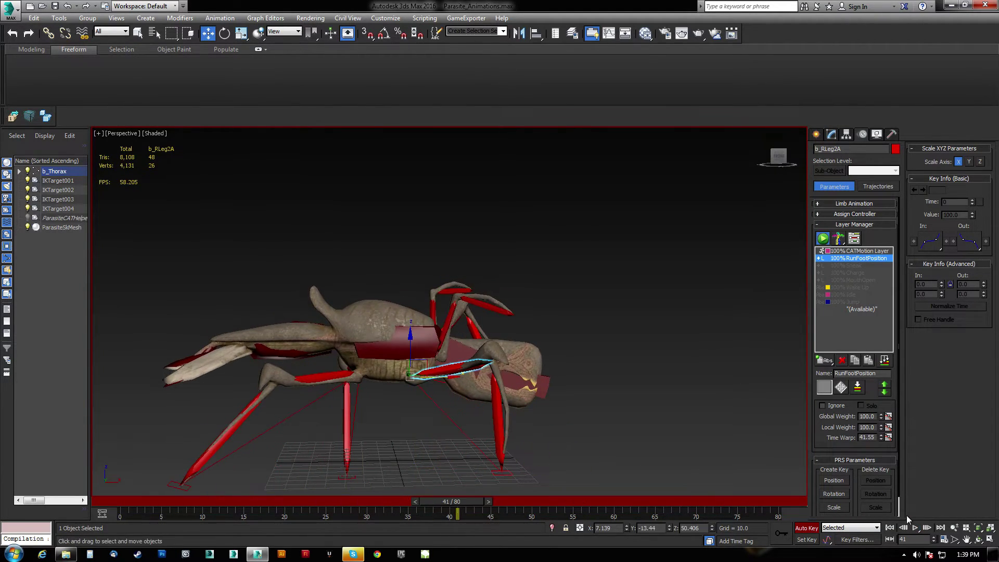
Select the b_Abdomen bone, activate the CATMotion Layer, and delete the abdomen's keys from frame 15 through frame 80
left_click(279, 355)
middle_click_drag(570, 320, 517, 319, "alt")
middle_click_drag(430, 321, 459, 343)
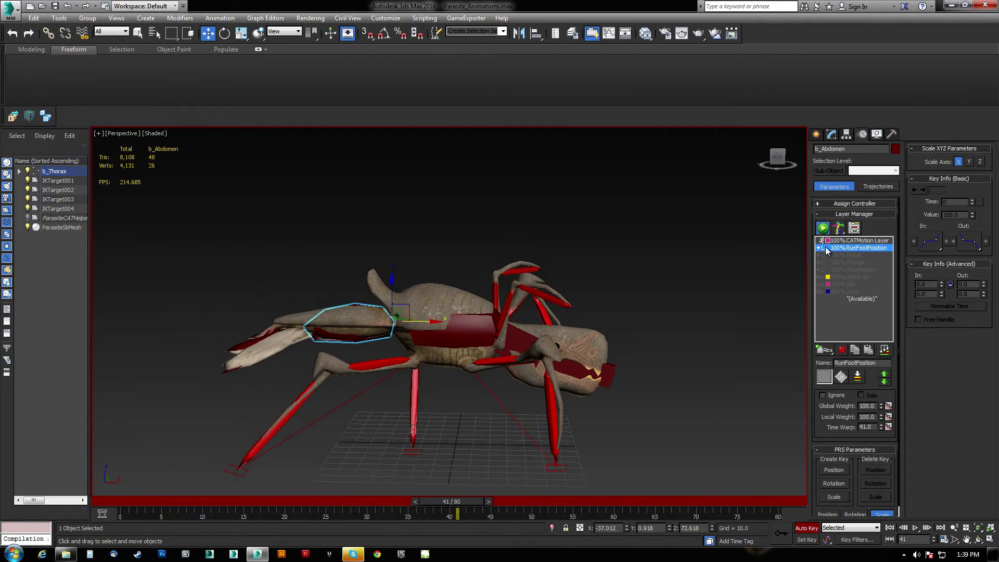
left_click_drag(479, 505, 133, 512)
left_click_drag(225, 515, 281, 512)
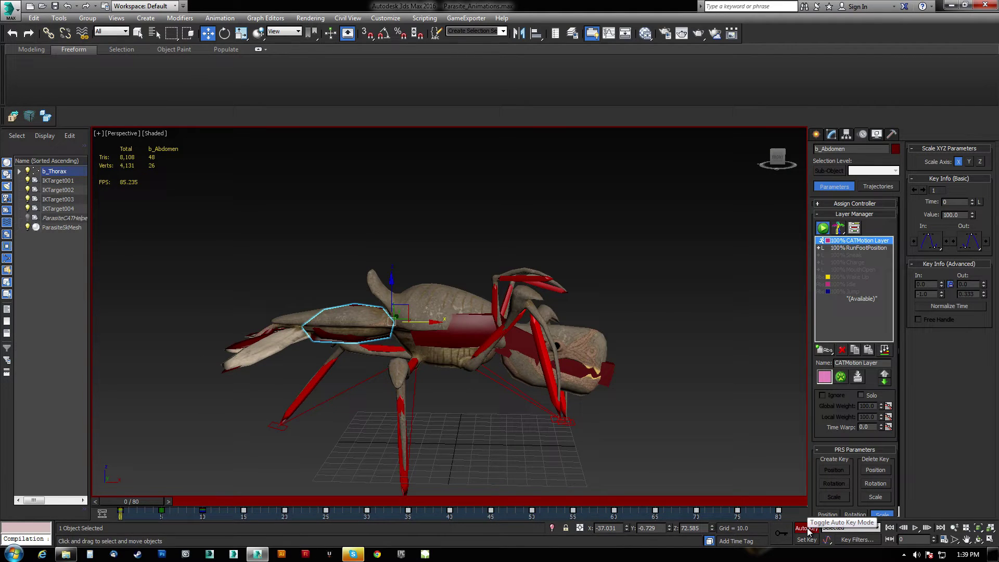
In the Curve Editor, set the out-of-range type of b_Abdomen's CATMotion Layer tracks to Loop
right_click(345, 417)
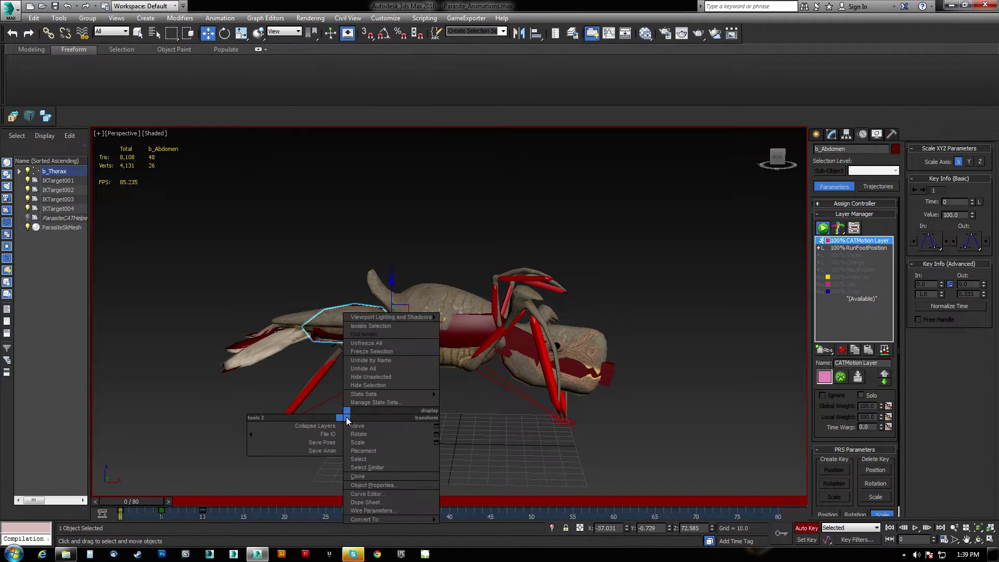
left_click(367, 494)
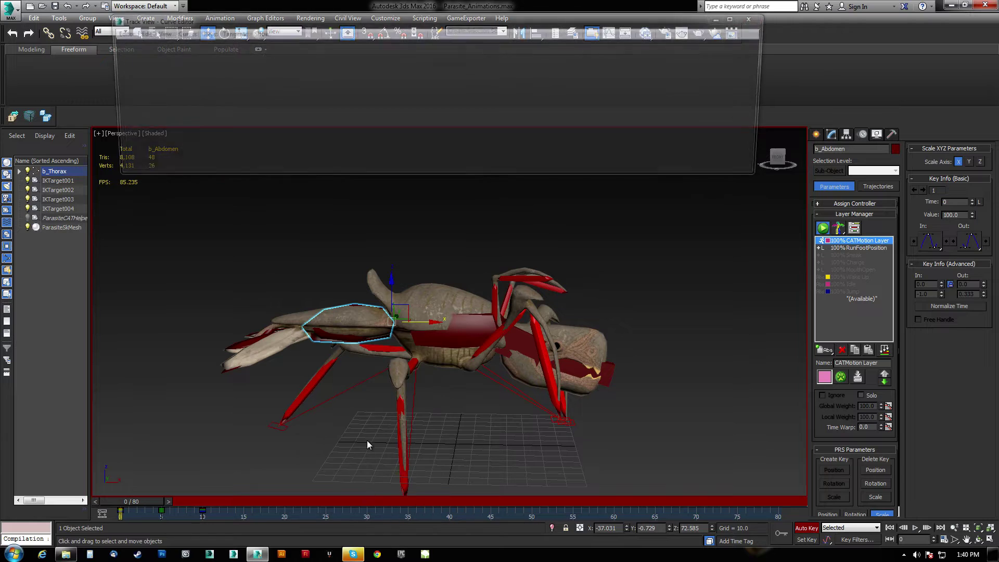
left_click_drag(200, 72, 173, 67)
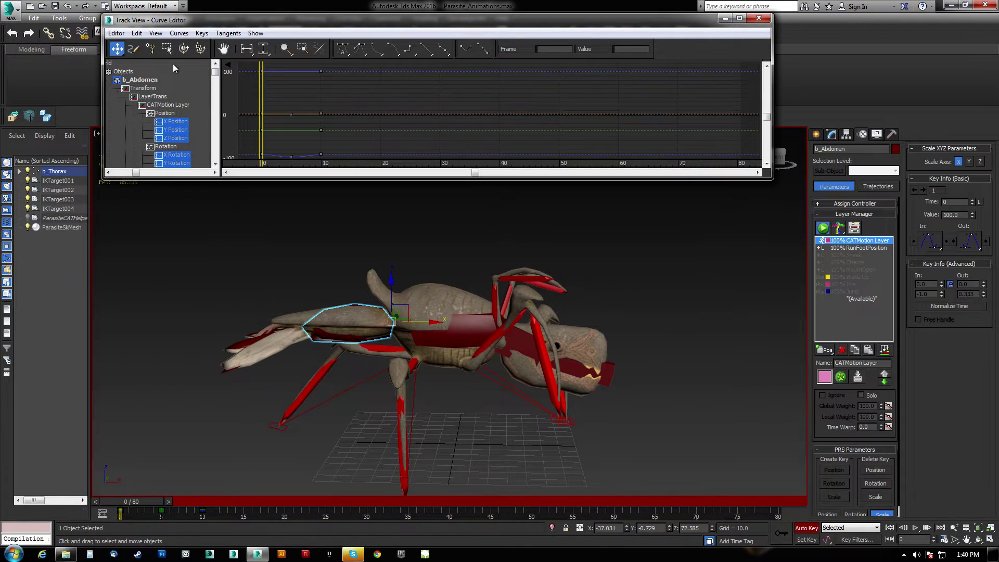
left_click(136, 33)
mouse_move(64, 92)
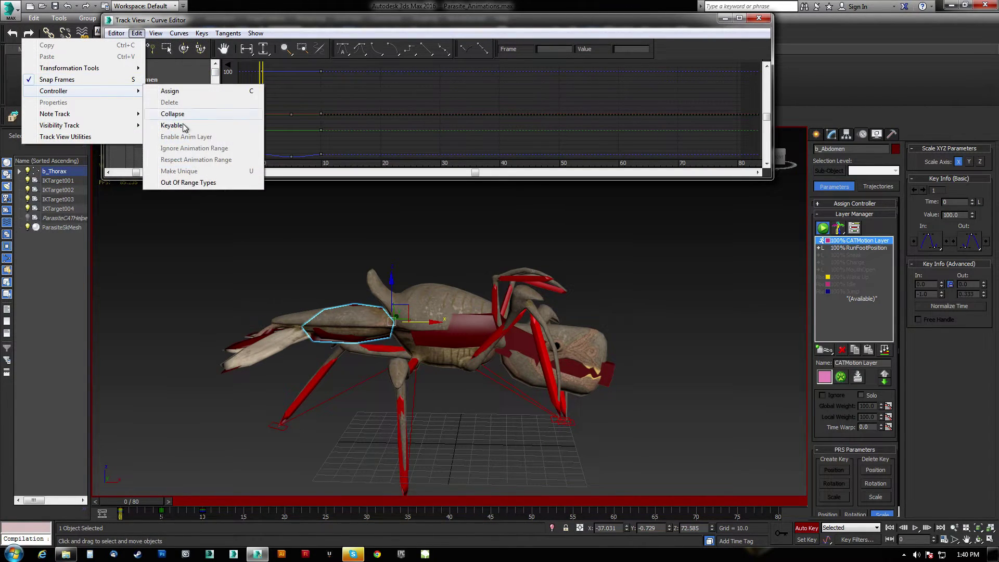
left_click(183, 184)
left_click(218, 78)
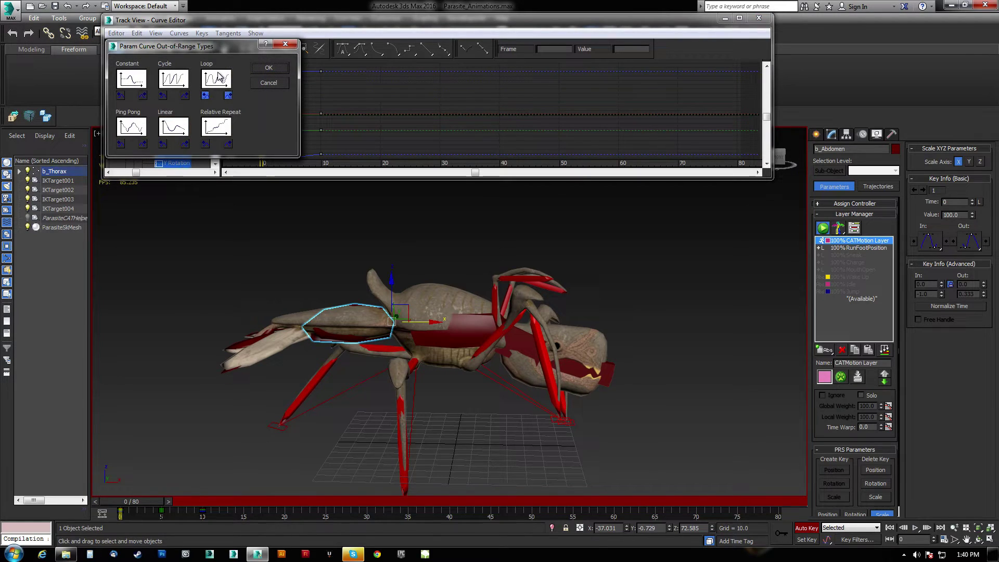
left_click(269, 68)
Move the abdomen's frame 5 keys to frame 20 and its frame 10 keys to frame 40
left_click_drag(150, 511, 203, 511)
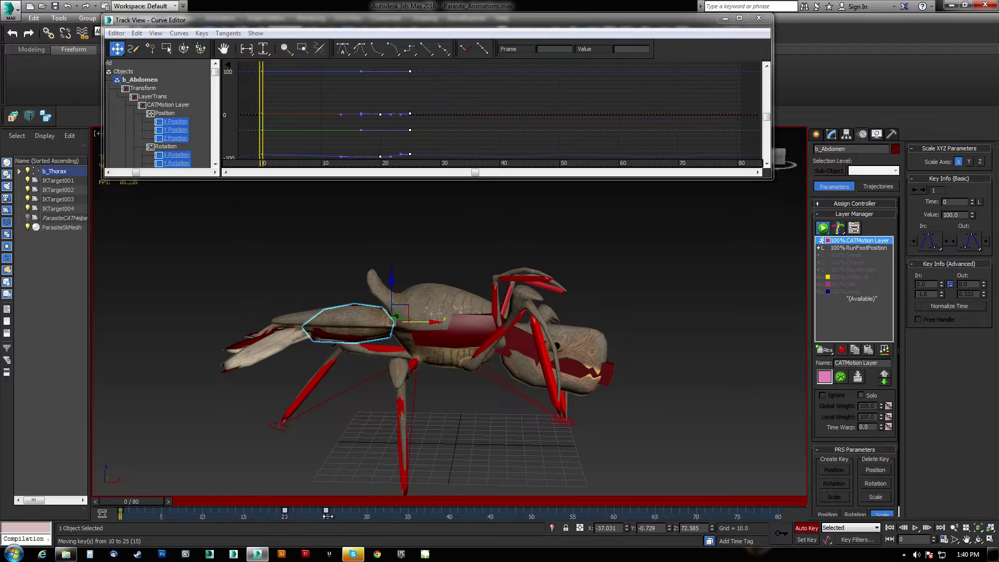
left_click_drag(467, 512, 449, 514)
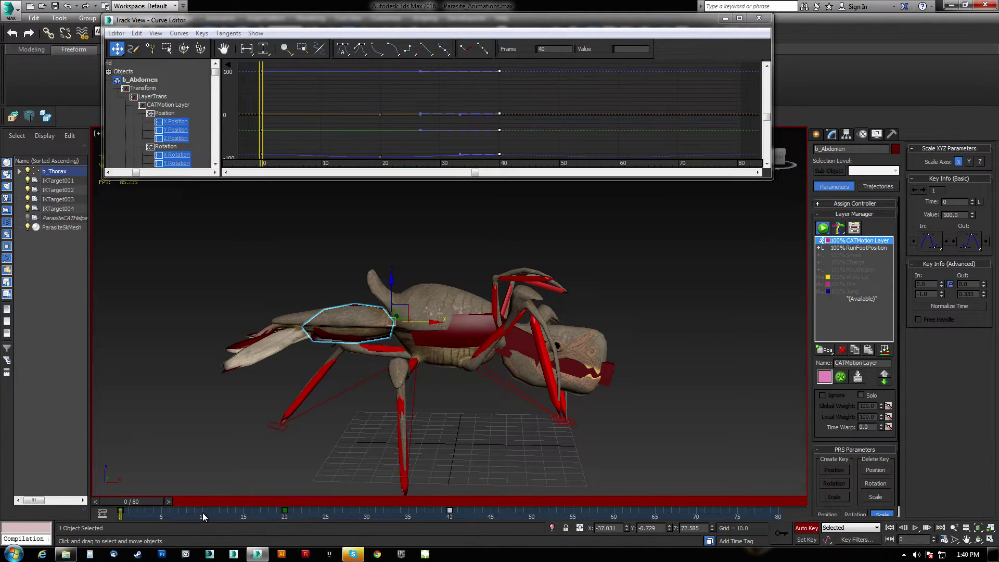
middle_click_drag(482, 409, 502, 404)
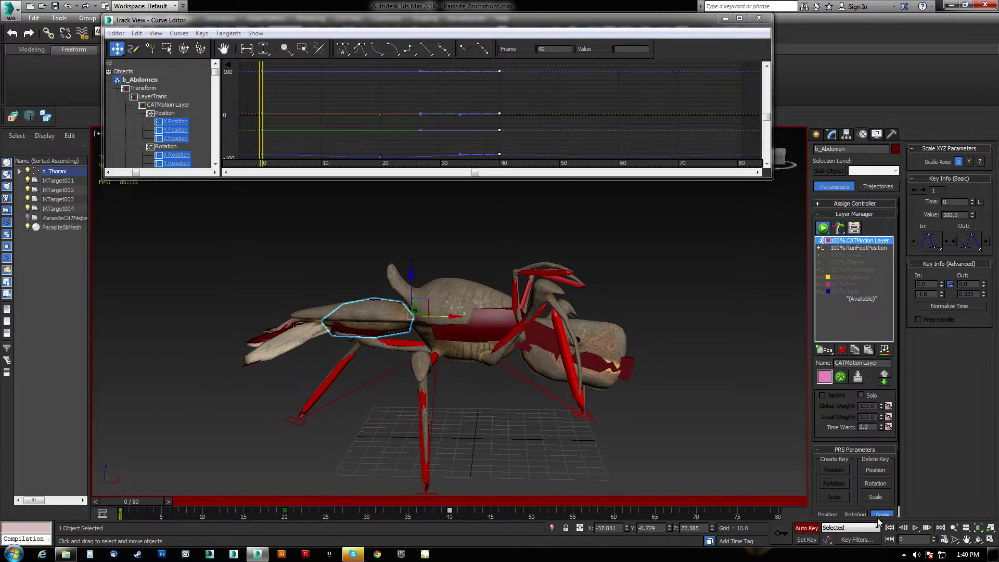
Play the run cycle from the side to check the retimed abdomen motion
left_click(916, 528)
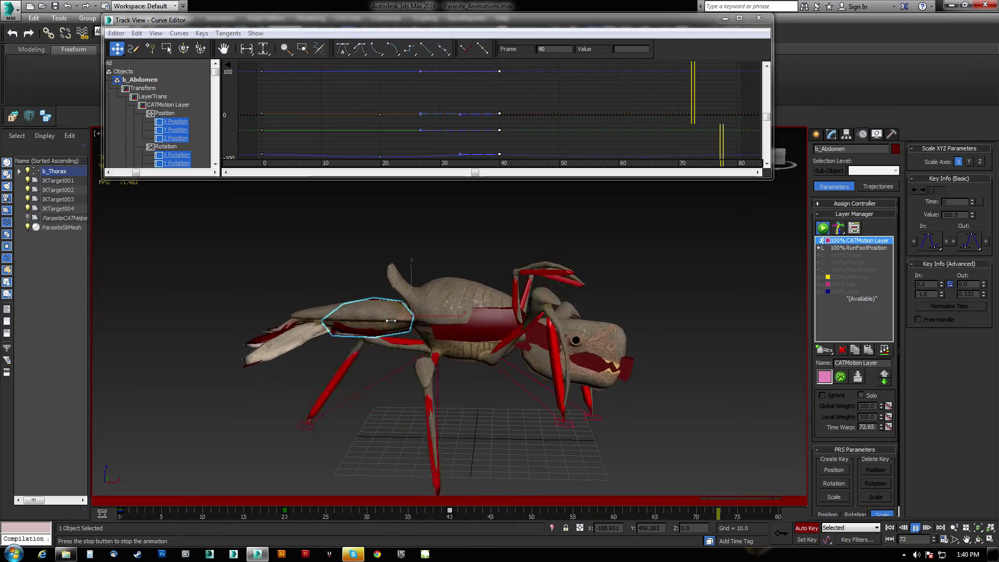
left_click(915, 528)
Select the six tail fin bones, delete their keys from frame 15 through 80, and respace the remaining keys to frames 0, 20 and 40
middle_click_drag(469, 338, 387, 399, "alt")
left_click_drag(466, 400, 470, 398)
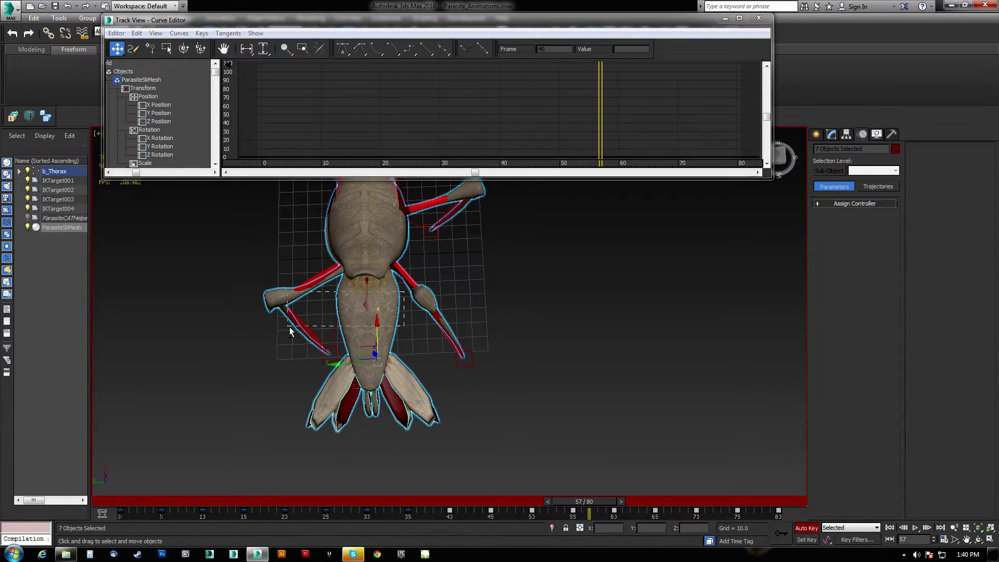
left_click_drag(289, 328, 287, 326, "alt")
middle_click_drag(433, 370, 365, 338, "alt")
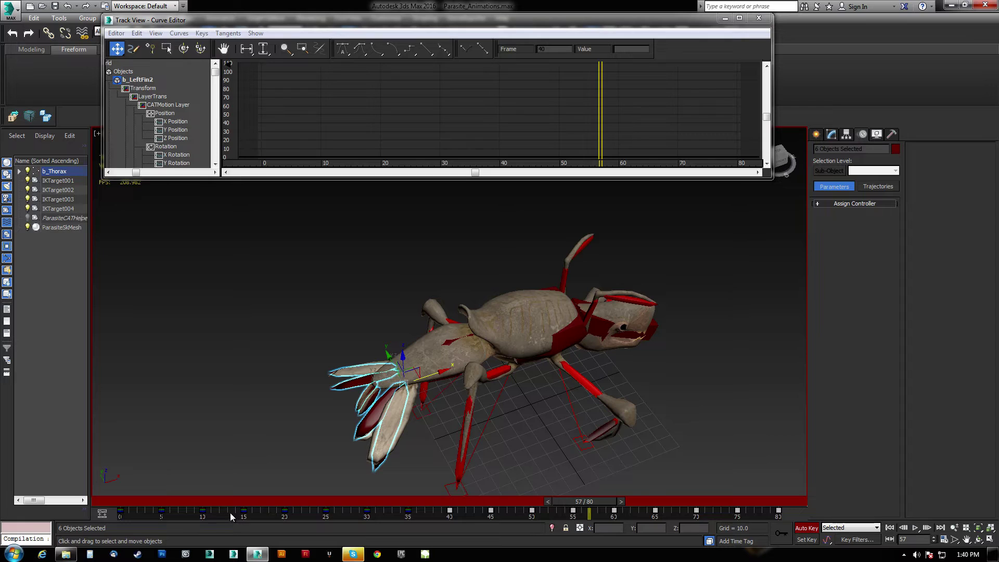
left_click_drag(230, 513, 817, 512)
key("Delete")
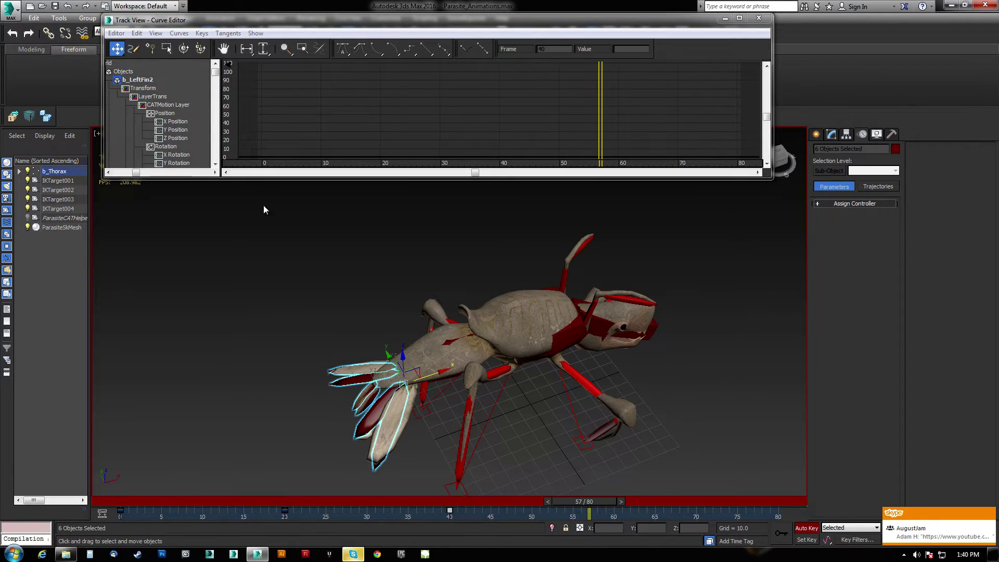
Reopen the Curve Editor for the tail fin bones and set their tracks' out-of-range type to Loop
left_click(136, 33)
mouse_move(67, 91)
left_click(759, 18)
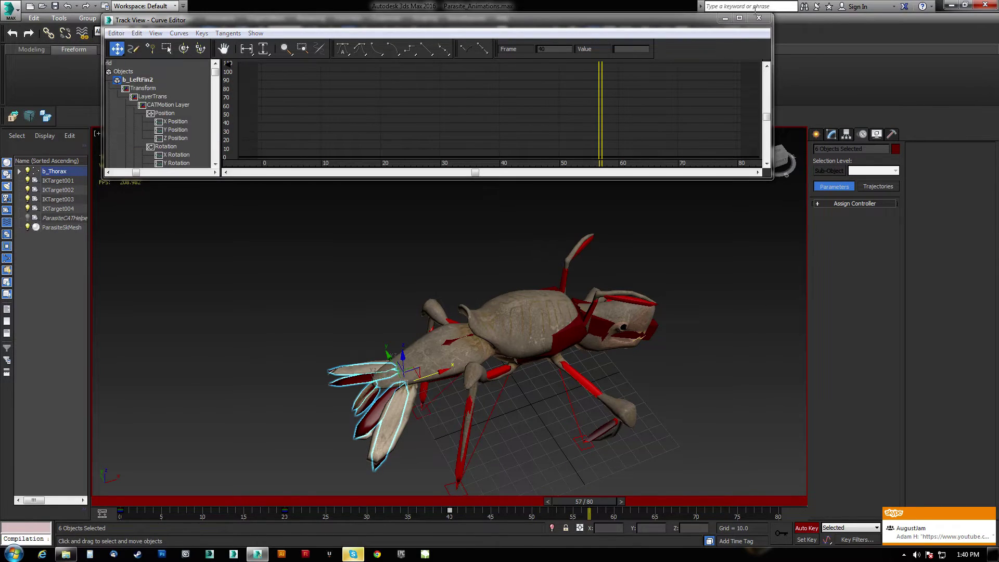
right_click(447, 250)
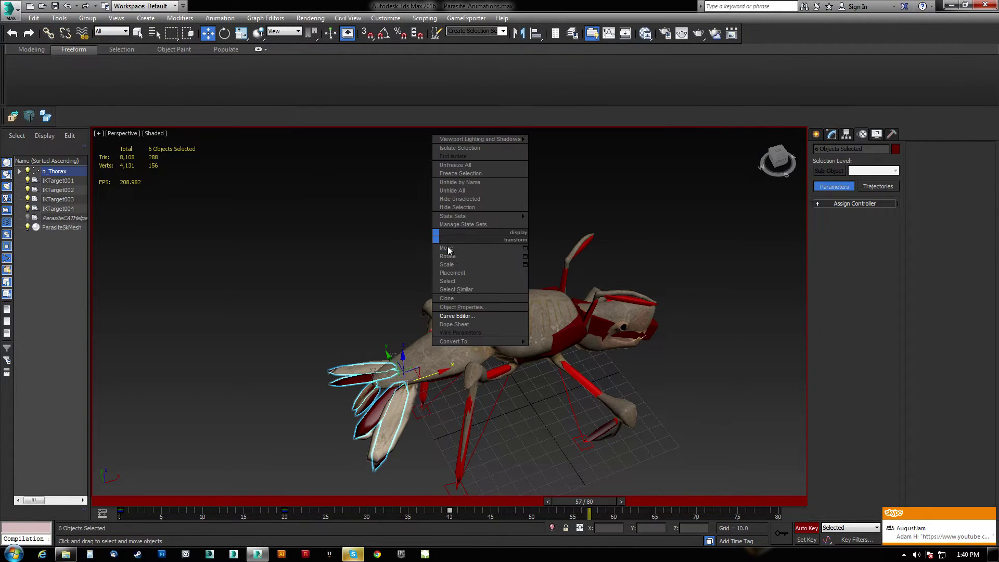
left_click(456, 316)
left_click(136, 34)
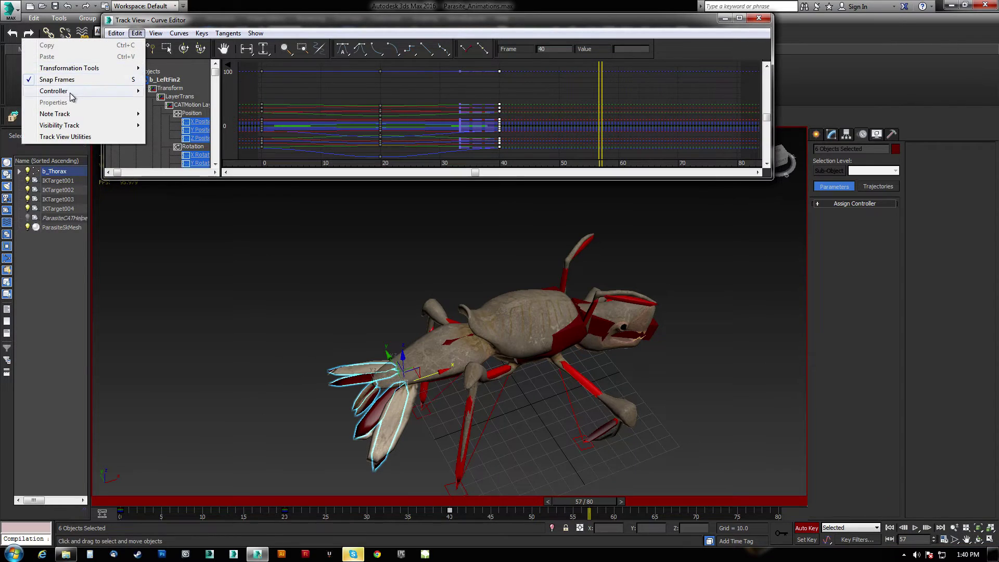
mouse_move(72, 94)
left_click(186, 183)
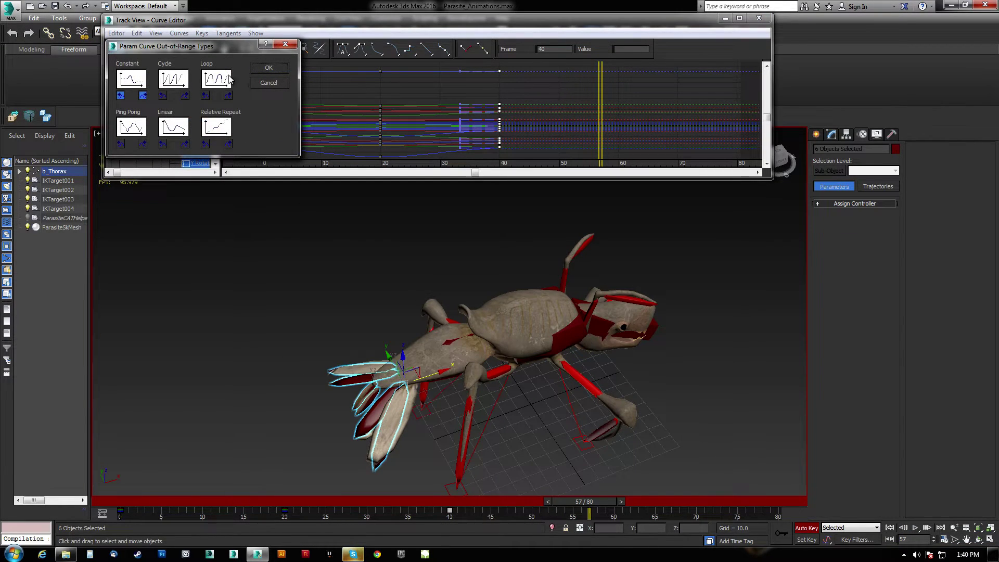
left_click(282, 70)
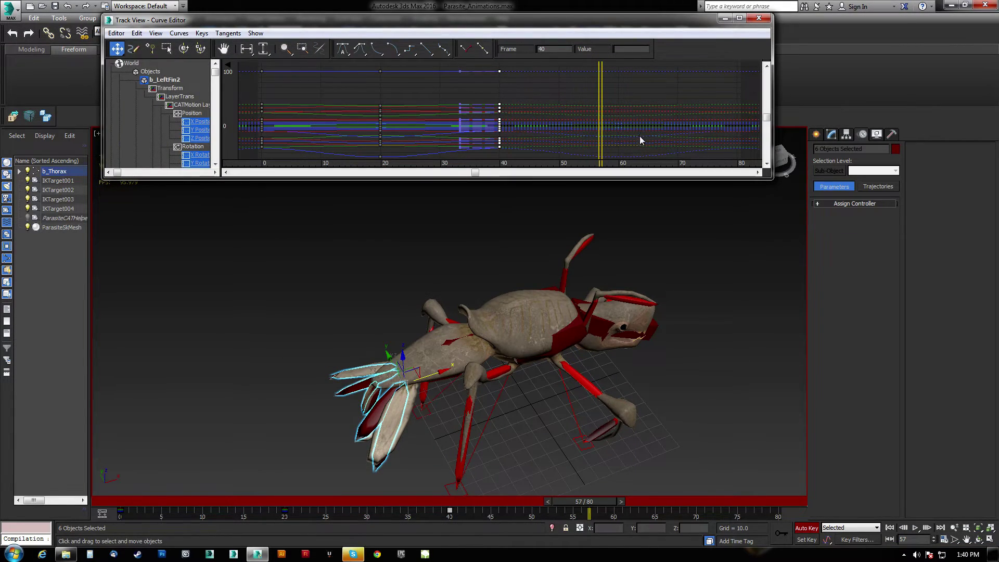
left_click(759, 18)
Play the run cycle and watch the looping tail fins from the side and from above
middle_click_drag(598, 272, 539, 233, "alt")
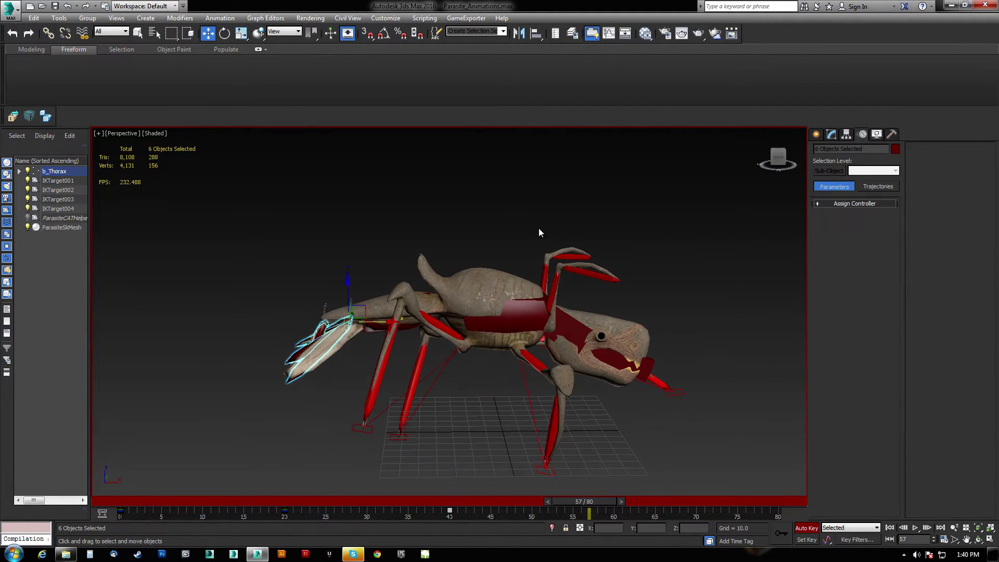
left_click(916, 528)
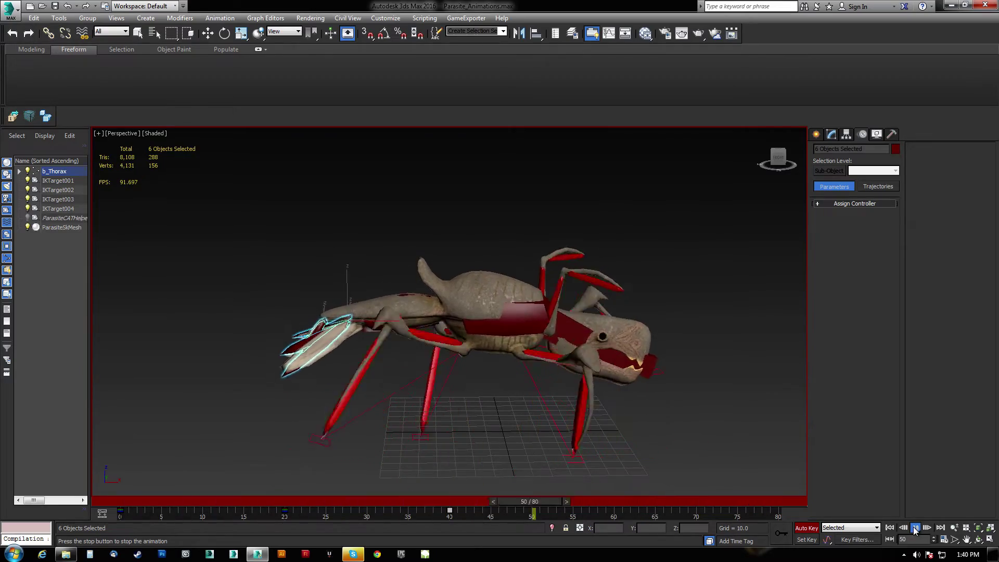
middle_click_drag(641, 412, 647, 302, "alt")
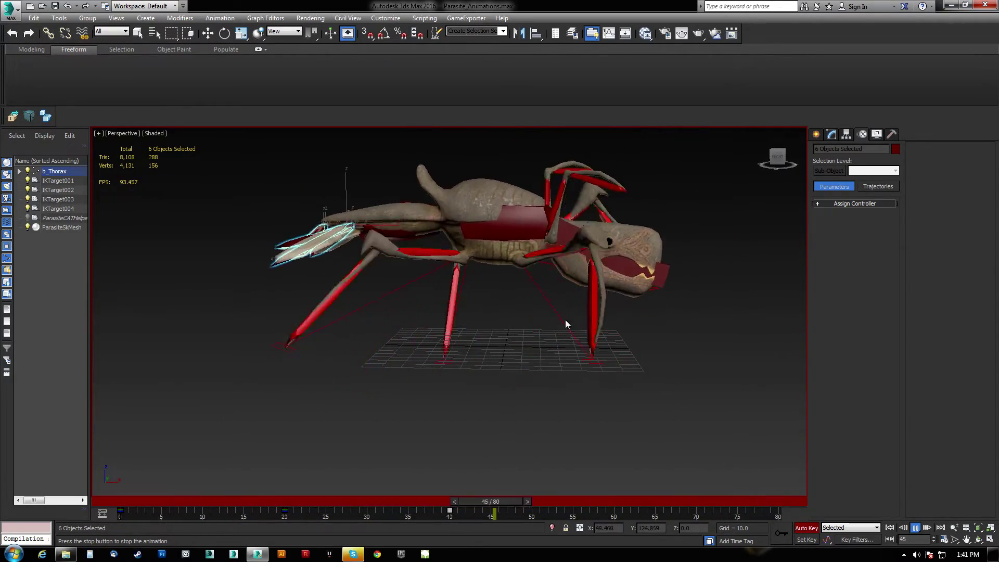
middle_click_drag(450, 311, 524, 289, "alt")
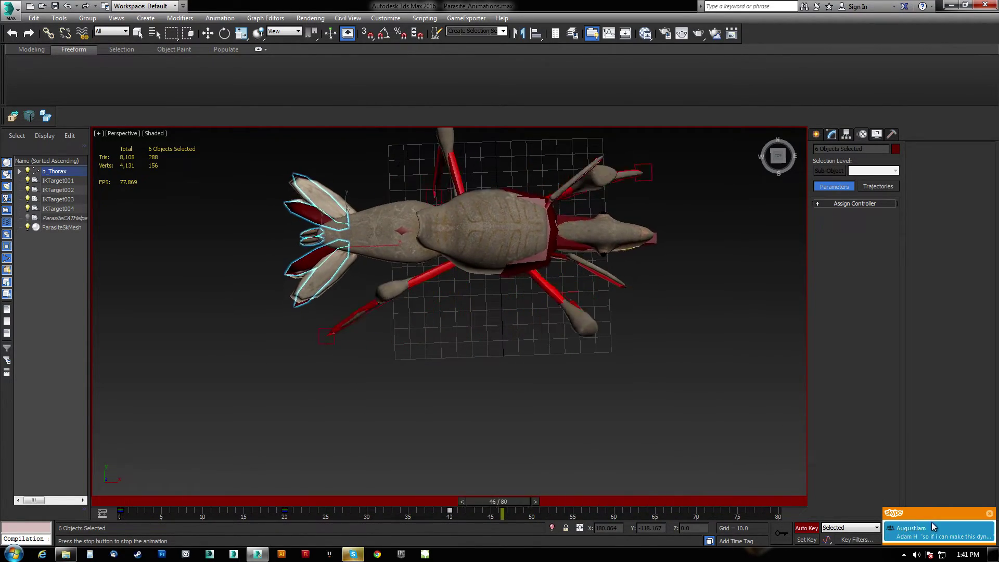
key("w")
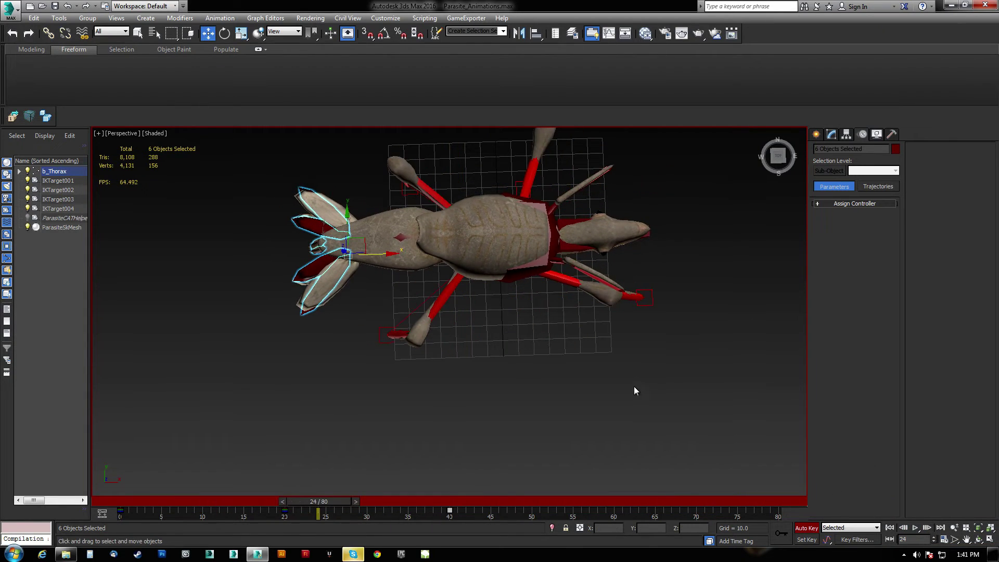
Scrub the run cycle between frames 0 and 80 to examine the tail fin motion from above and from the side
left_click_drag(355, 499, 72, 509)
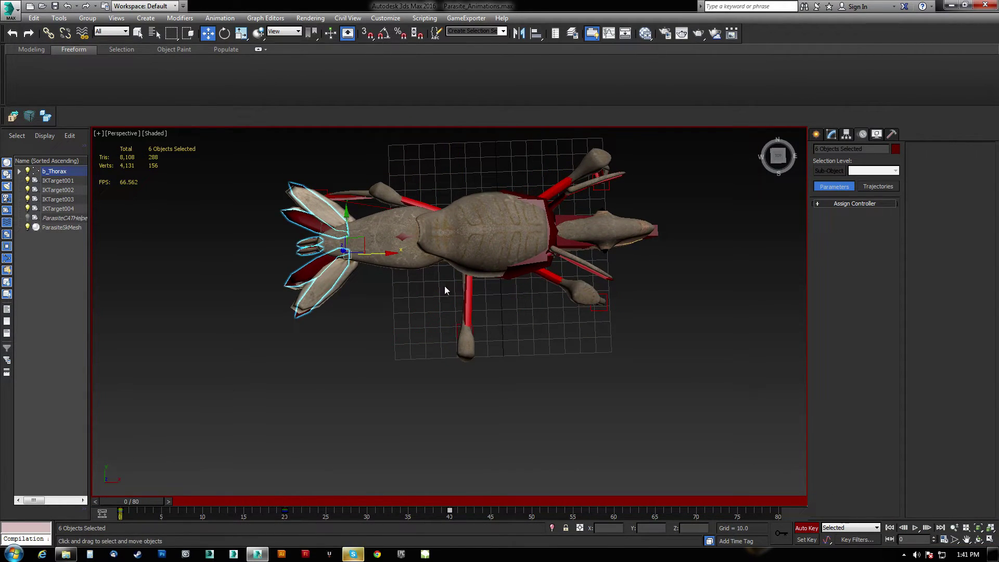
left_click_drag(145, 501, 465, 495)
key("w")
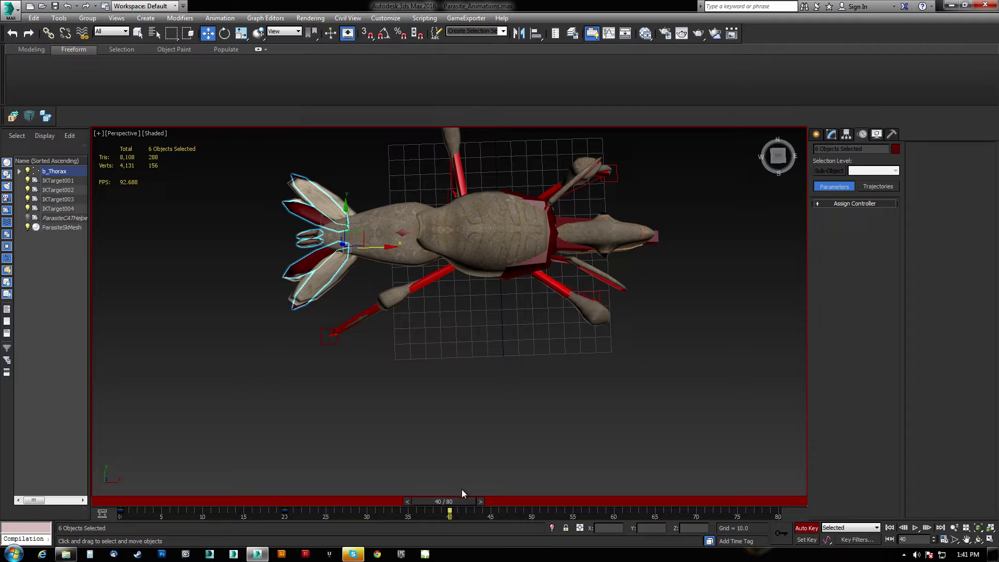
left_click_drag(456, 504, 251, 502)
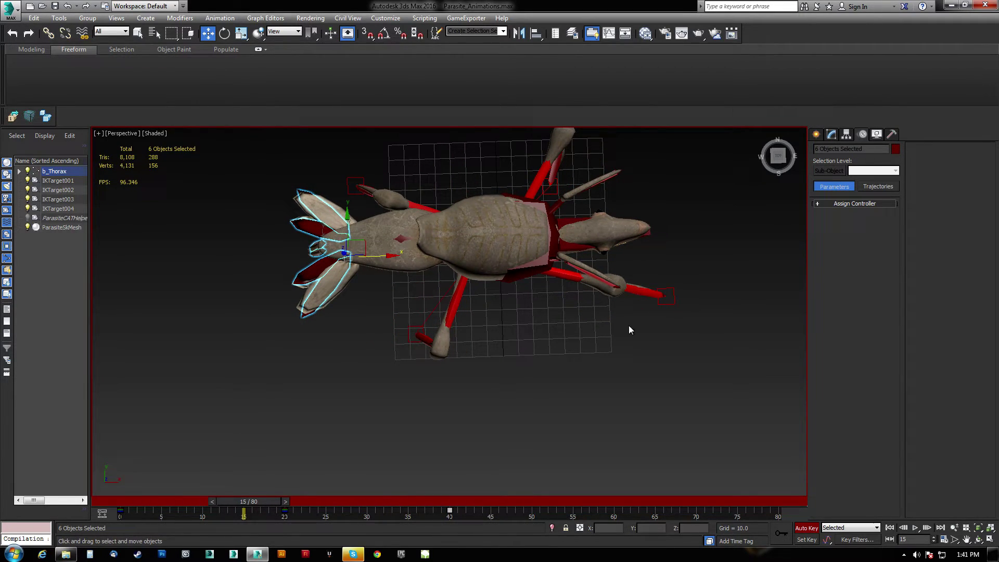
left_click_drag(267, 504, 655, 508)
middle_click_drag(535, 389, 523, 335, "alt")
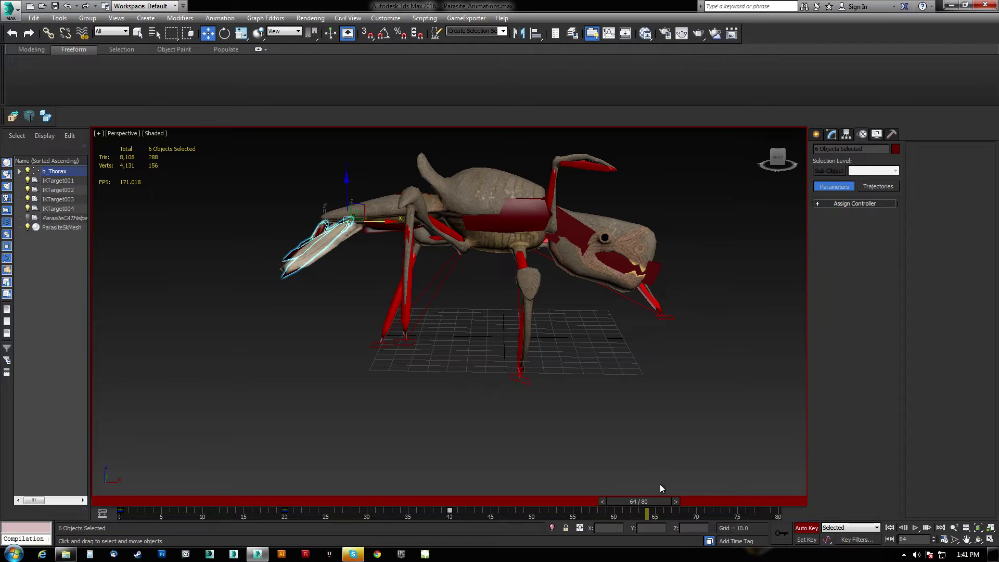
left_click_drag(646, 498, 867, 488)
left_click_drag(574, 504, 107, 475)
key("w")
Turn off Auto Key and stop ignoring the Sneak layer on the b_Thorax bone
left_click(807, 528)
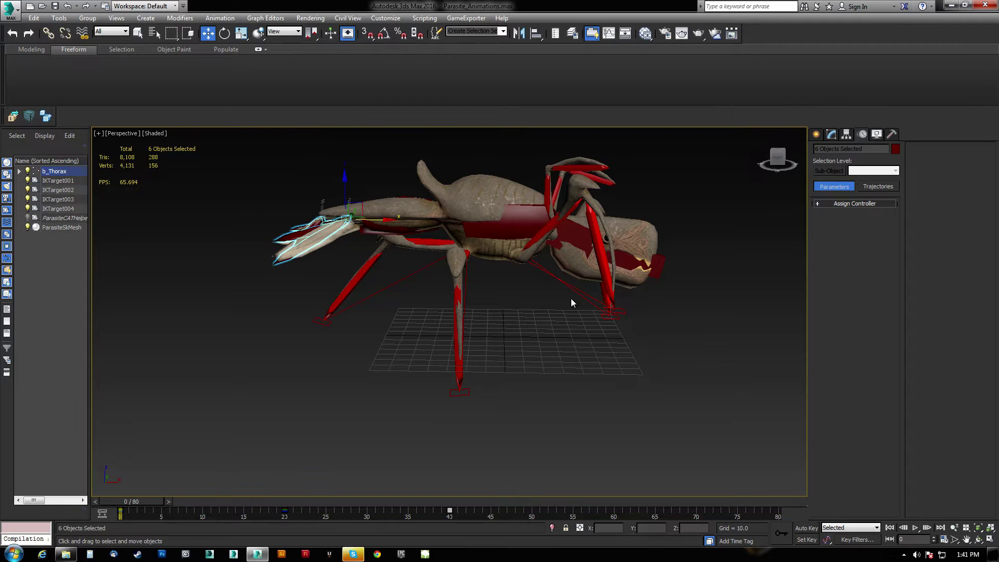
left_click(520, 223)
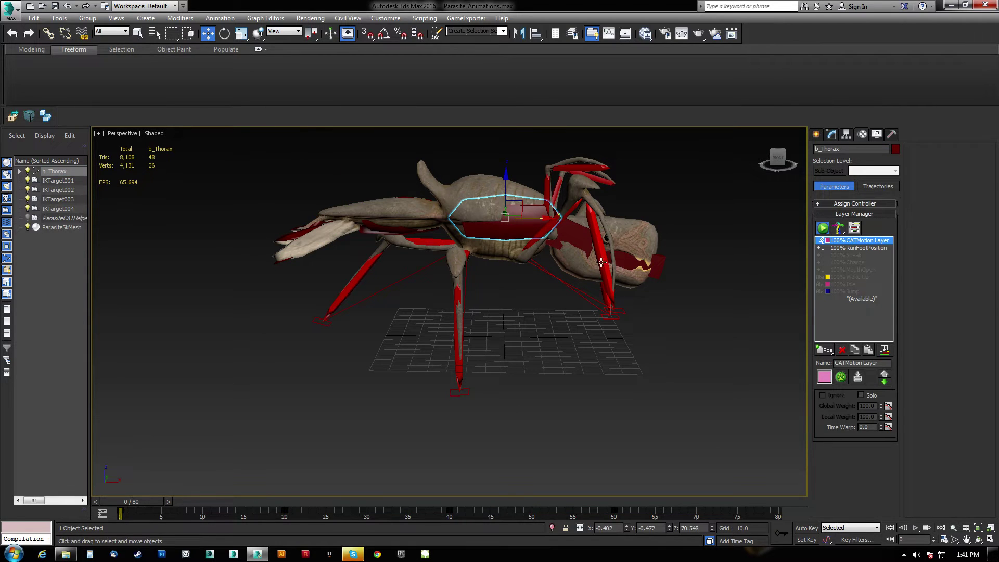
left_click(850, 255)
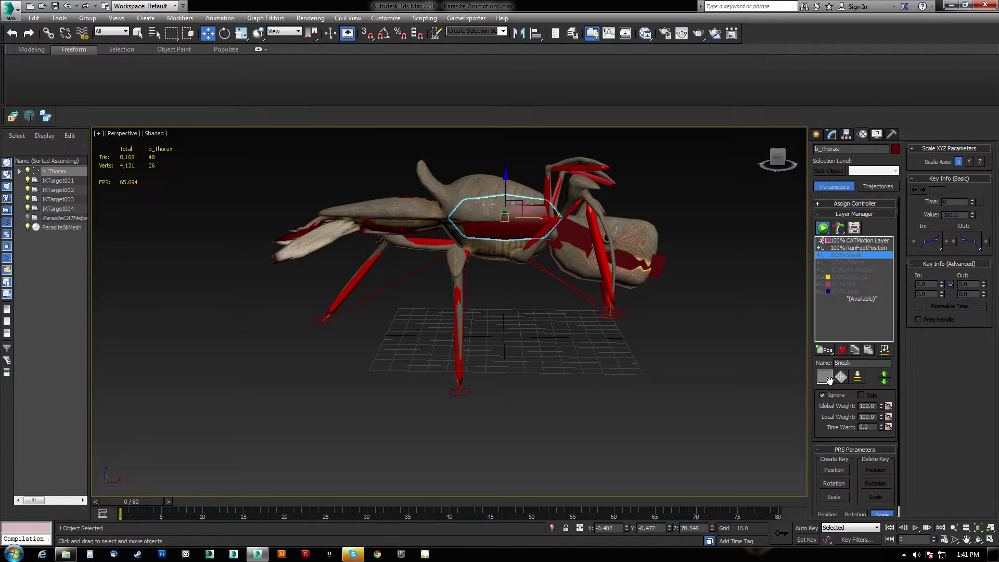
left_click(823, 395)
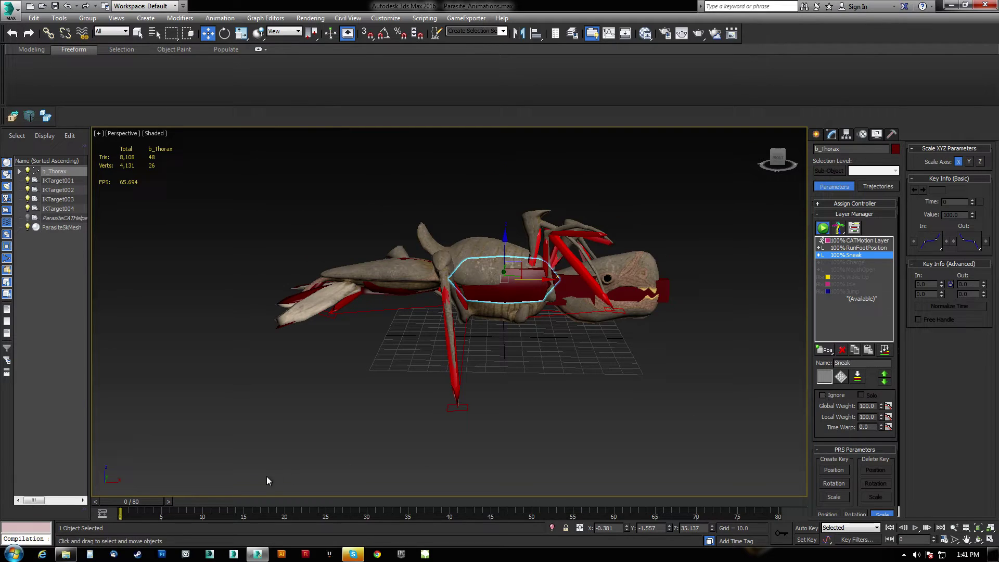
Scrub the Sneak animation to frame 80 and examine the body and legs up close
left_click_drag(142, 502, 855, 489)
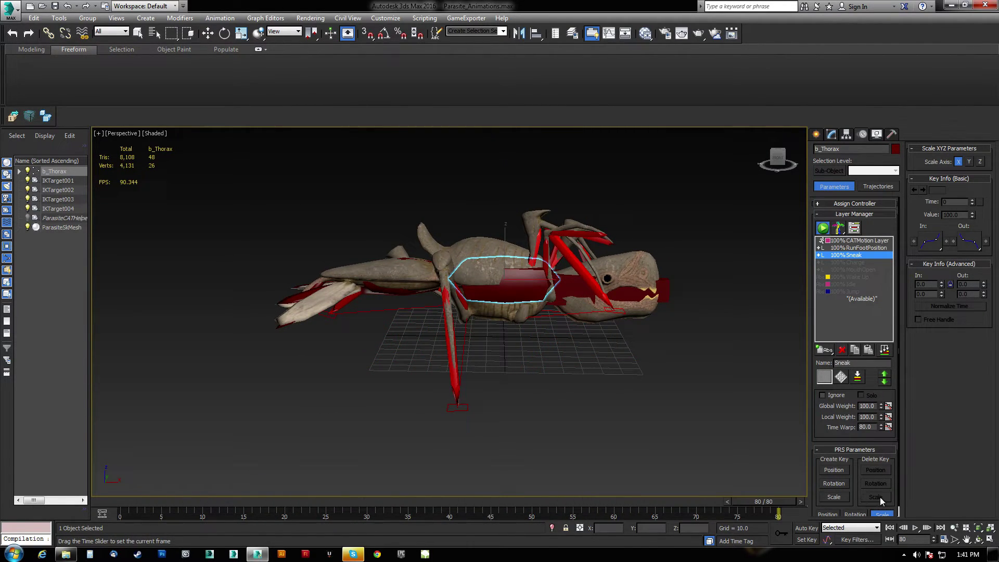
key("w")
middle_click_drag(610, 336, 447, 349, "alt")
scroll(486, 312, "up", 5)
middle_click_drag(486, 313, 500, 215, "alt")
Isolate ParasiteSkMesh and examine its deformation around the thorax and front legs
left_click(499, 215)
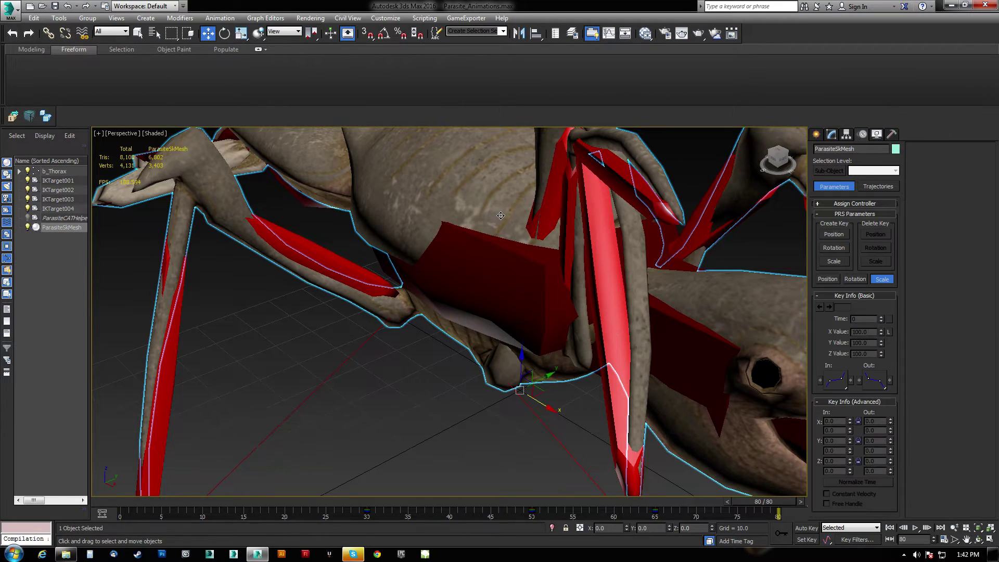
left_click(552, 528)
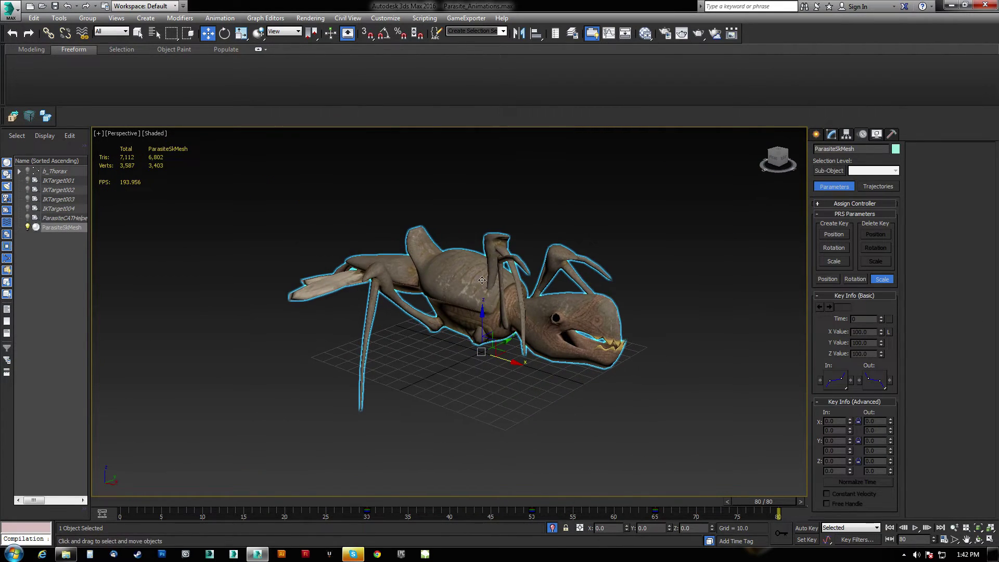
scroll(510, 316, "up", 5)
middle_click_drag(510, 316, 510, 273, "alt")
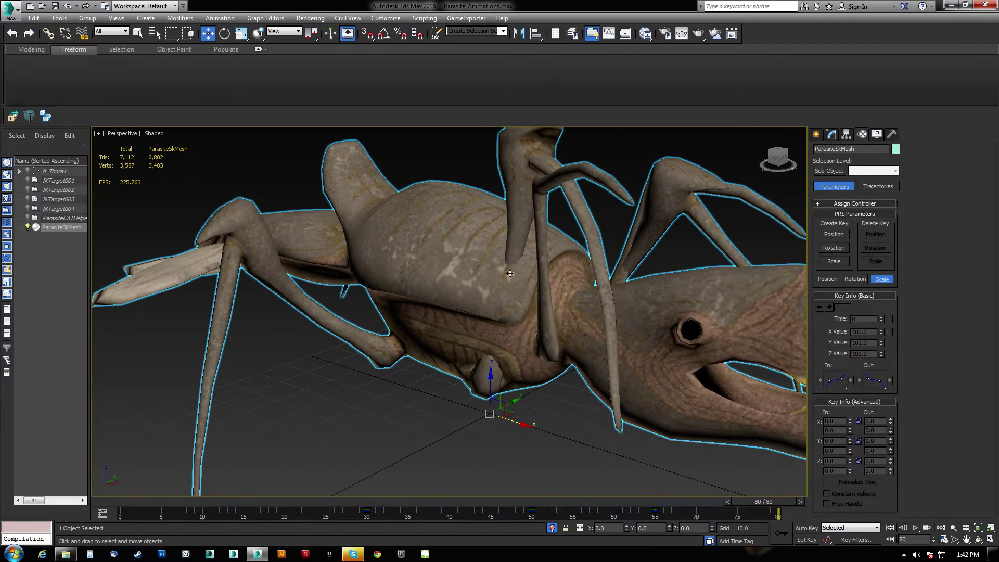
Scrub the isolated mesh back to frame 0 and forward to frame 80, examining the sneak motion from above and at an angle
left_click_drag(768, 503, 92, 499)
key("w")
middle_click_drag(322, 360, 476, 464)
scroll(349, 331, "down", 5)
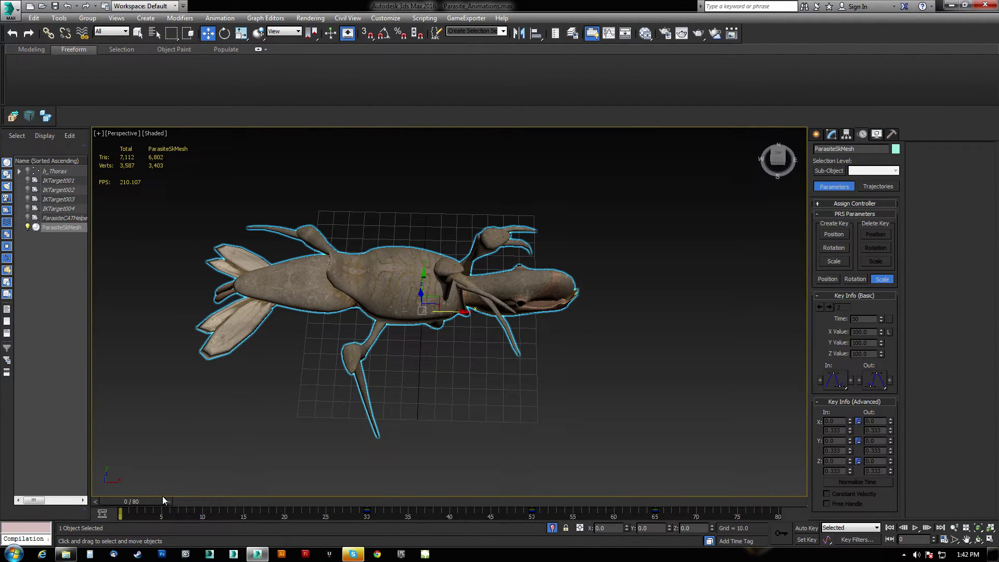
left_click_drag(139, 501, 778, 513)
middle_click_drag(484, 385, 482, 287, "alt")
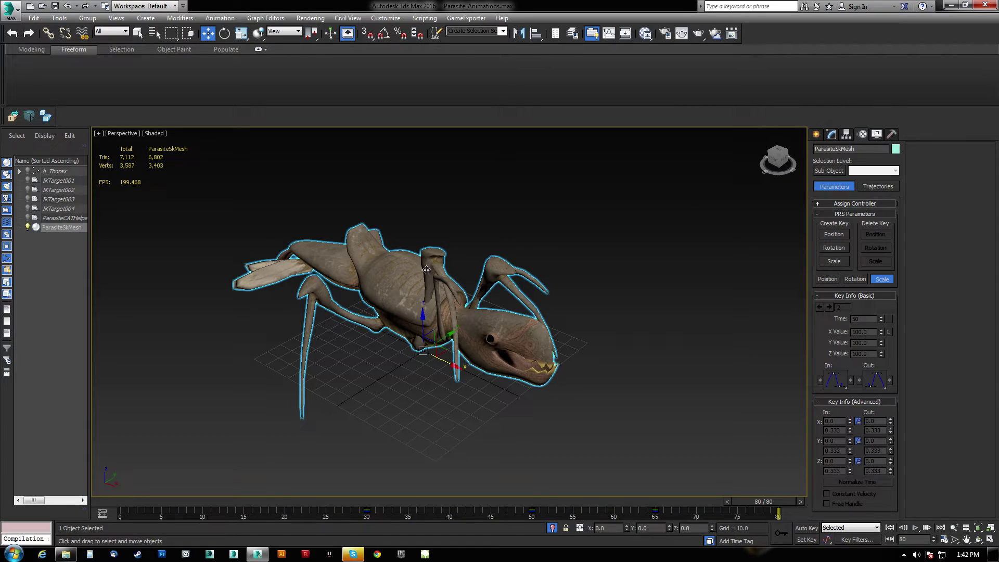
middle_click_drag(426, 270, 465, 259, "alt")
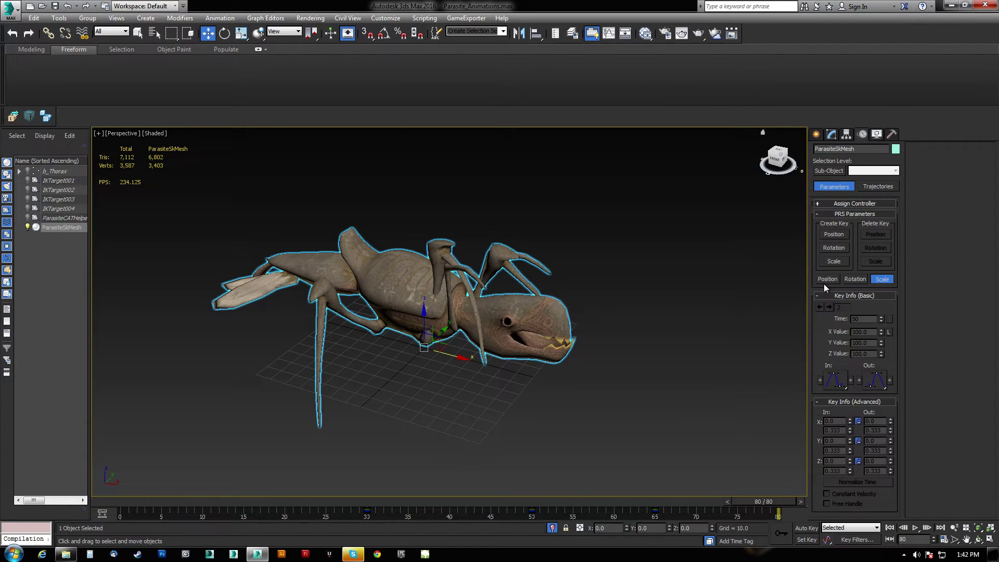
middle_click_drag(505, 415, 522, 400)
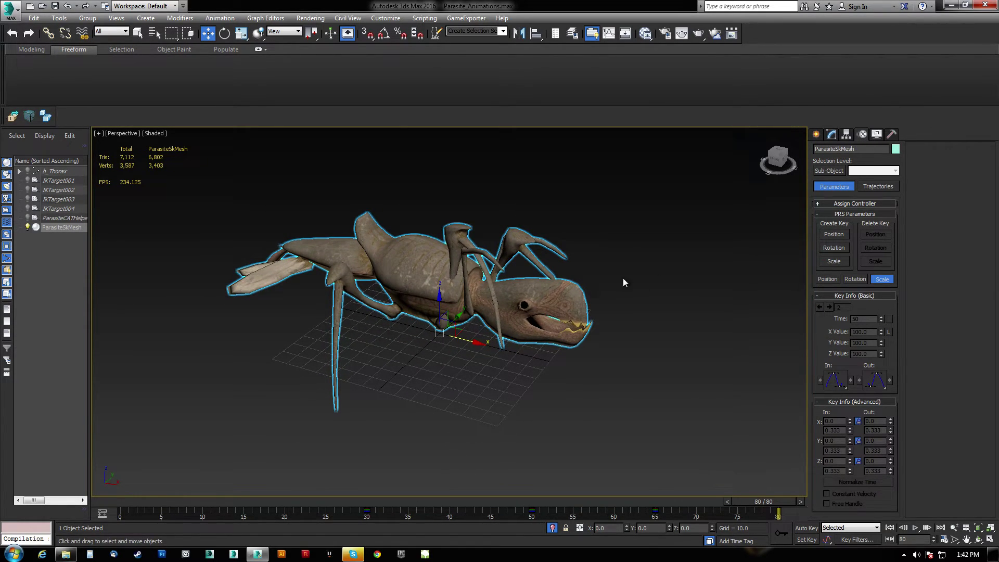
End the mesh isolation and select the b_Thorax bone at frame 36
left_click(553, 529)
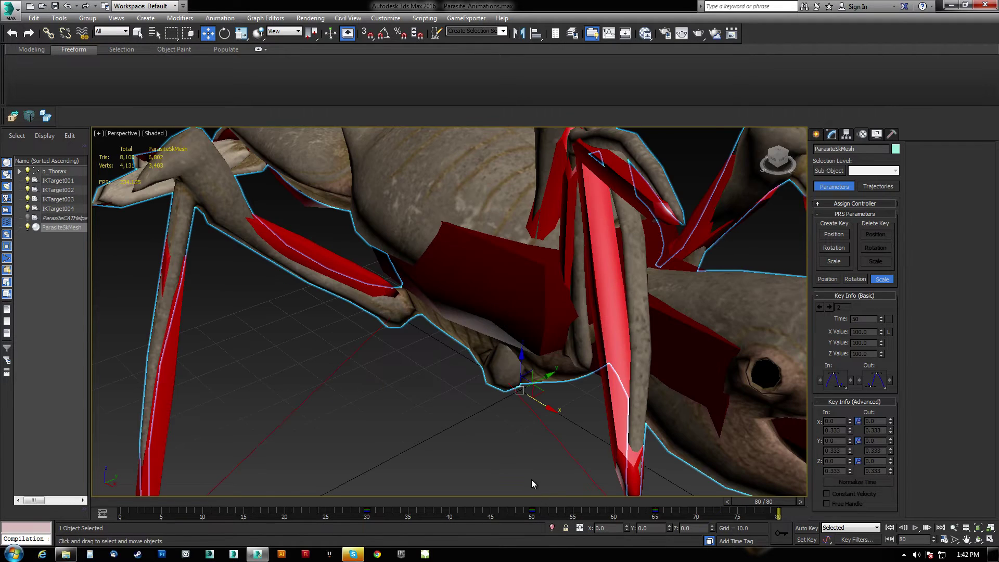
key("z")
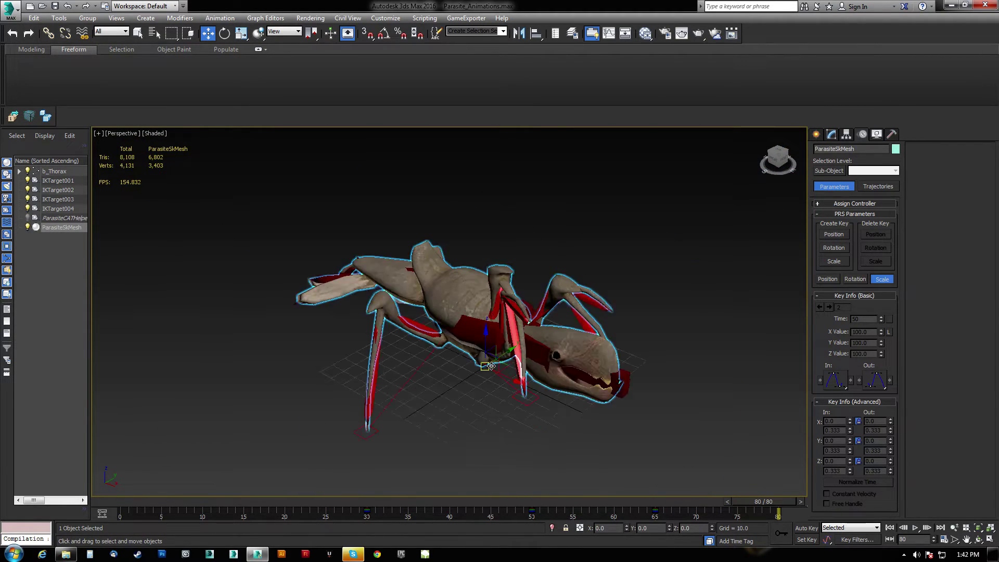
middle_click_drag(514, 343, 385, 369, "alt")
scroll(488, 346, "down", 3)
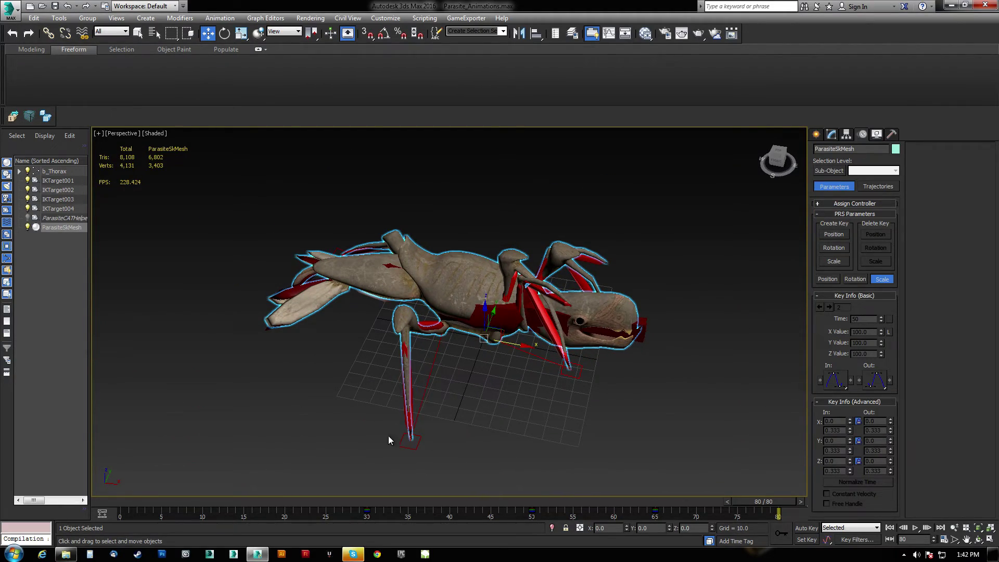
middle_click_drag(437, 401, 382, 404, "alt")
left_click_drag(761, 501, 417, 501)
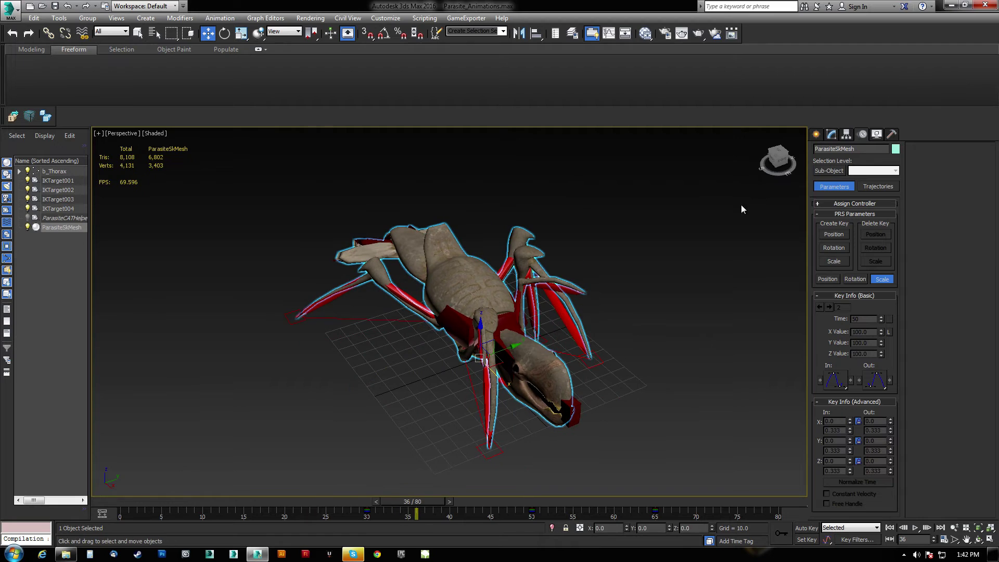
left_click(466, 328)
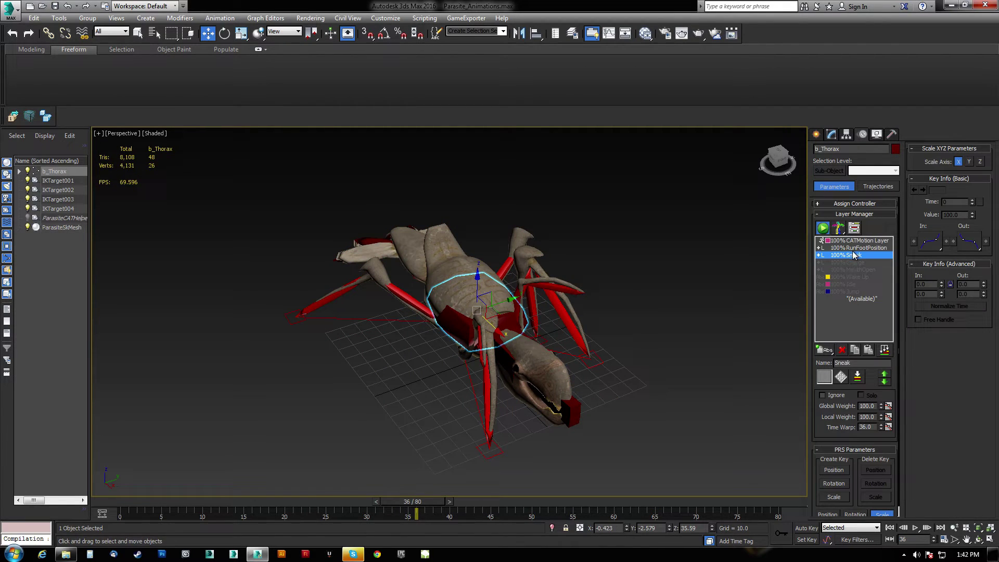
Ignore the Sneak layer and play the run cycle, examining the feet from the side at ground level
left_click(822, 395)
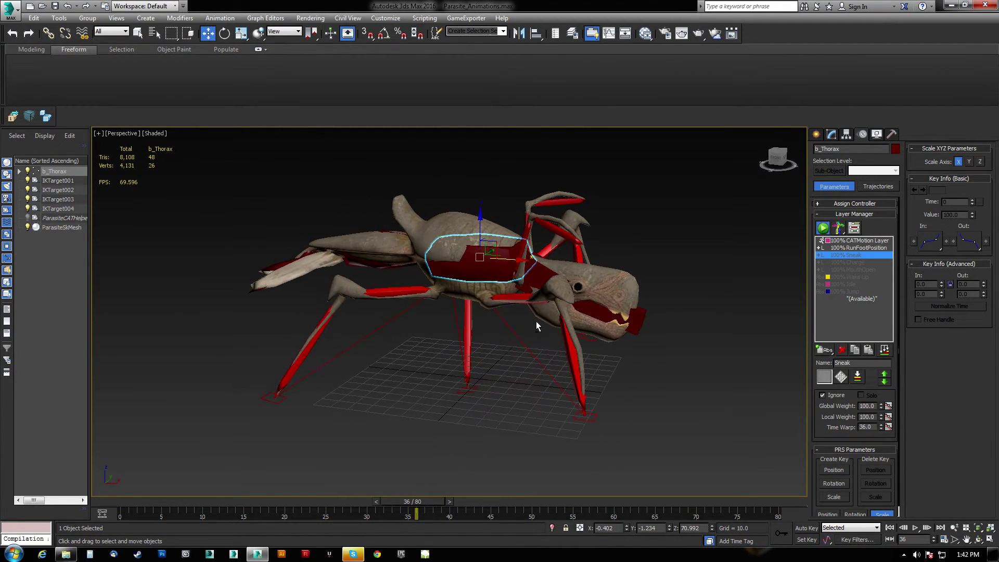
left_click(915, 528)
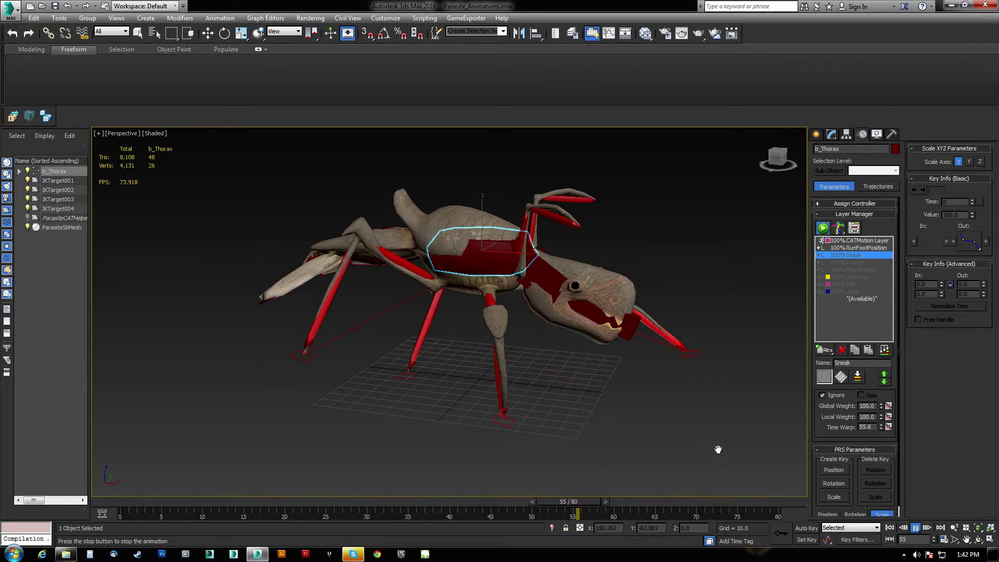
middle_click_drag(756, 455, 553, 399, "alt")
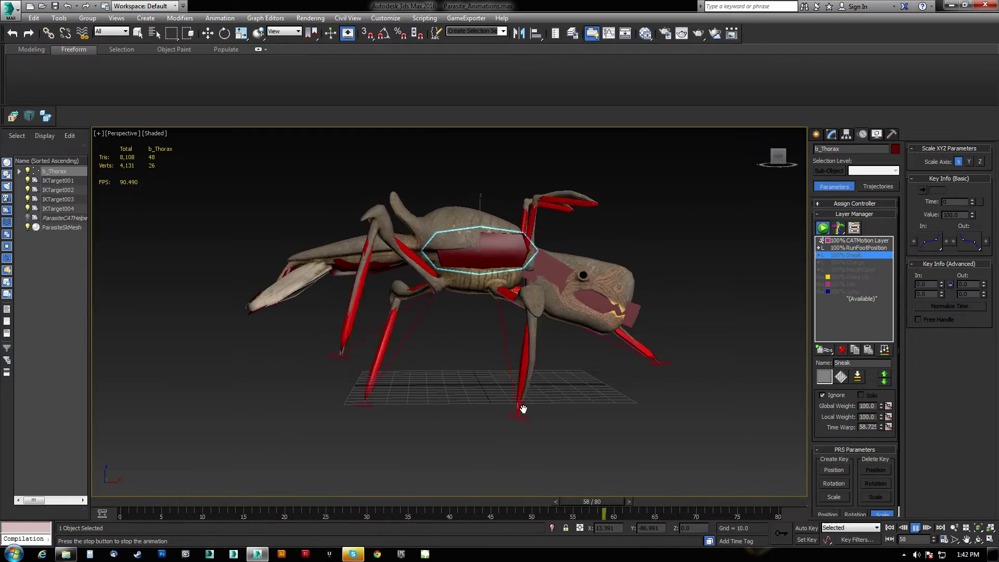
mouse_move(523, 409)
middle_mouse_down("alt")
mouse_move(522, 398)
mouse_move(517, 415)
middle_mouse_up("alt")
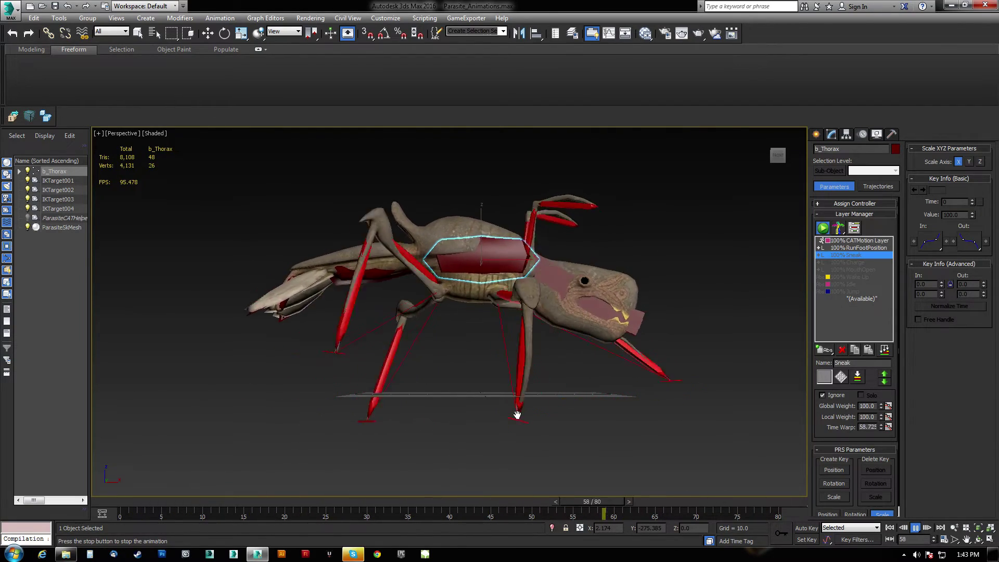
left_click(918, 527)
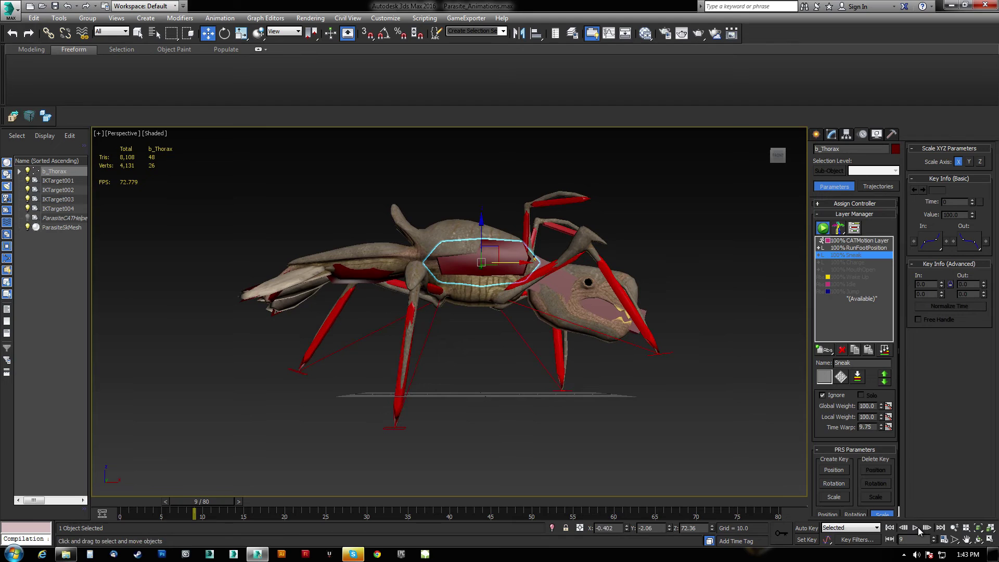
Select IKTarget003 on the RunFootPosition layer and, with Auto Key enabled, key its position at frames 0 and 40
left_click_drag(214, 498, 614, 514)
left_click(520, 425)
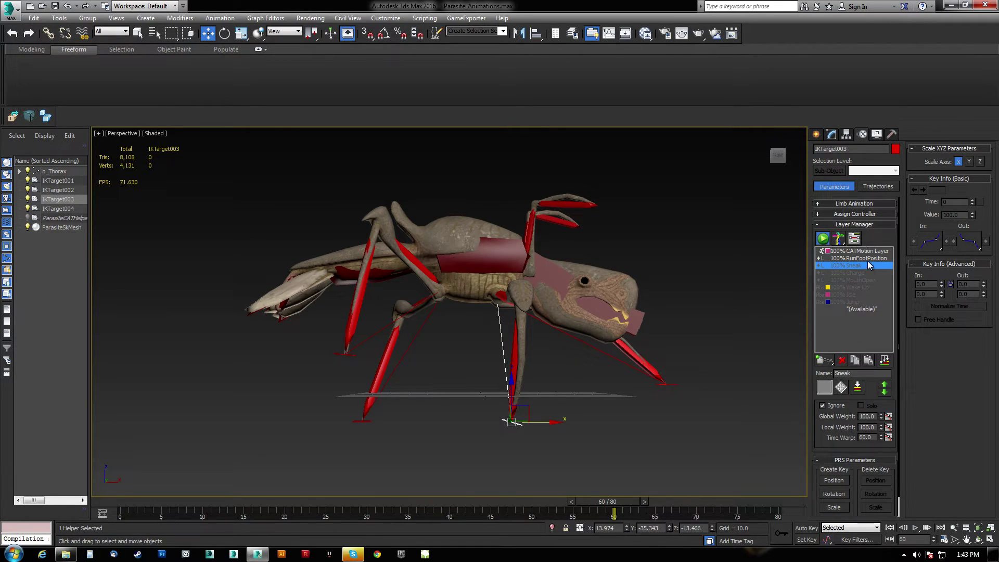
left_click(868, 261)
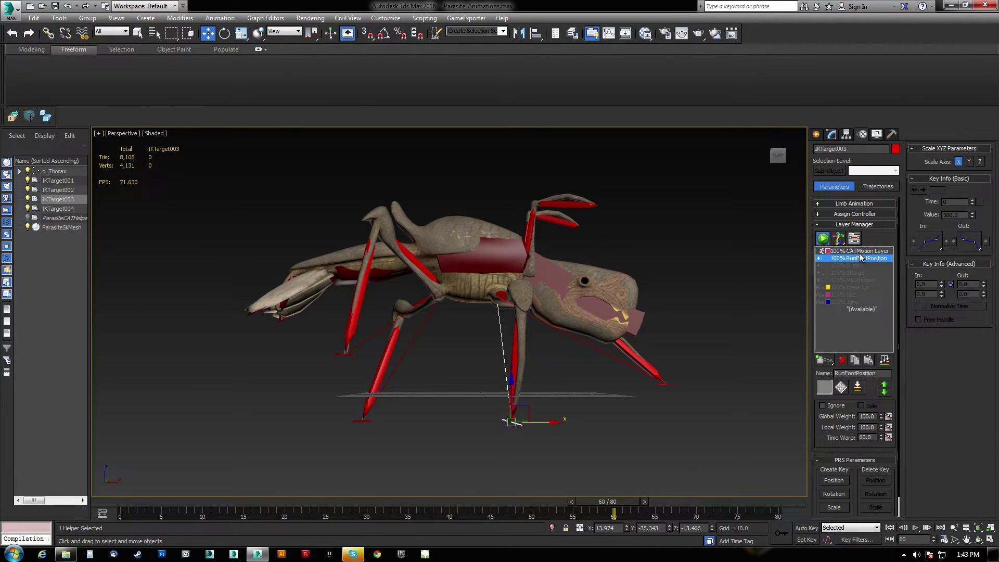
left_click_drag(621, 502, 114, 502)
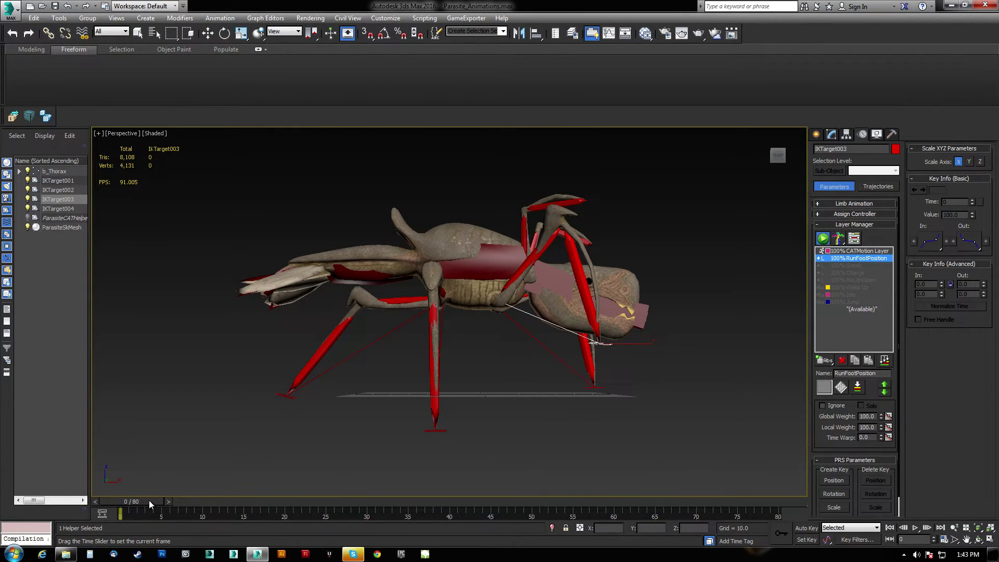
key("w")
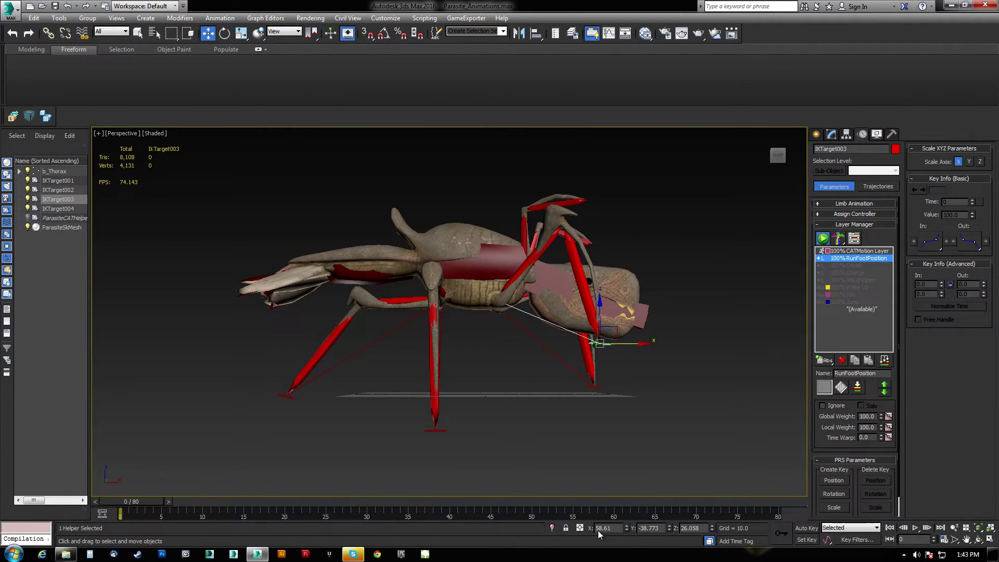
left_click_drag(129, 499, 449, 521)
key("w")
left_click(802, 528)
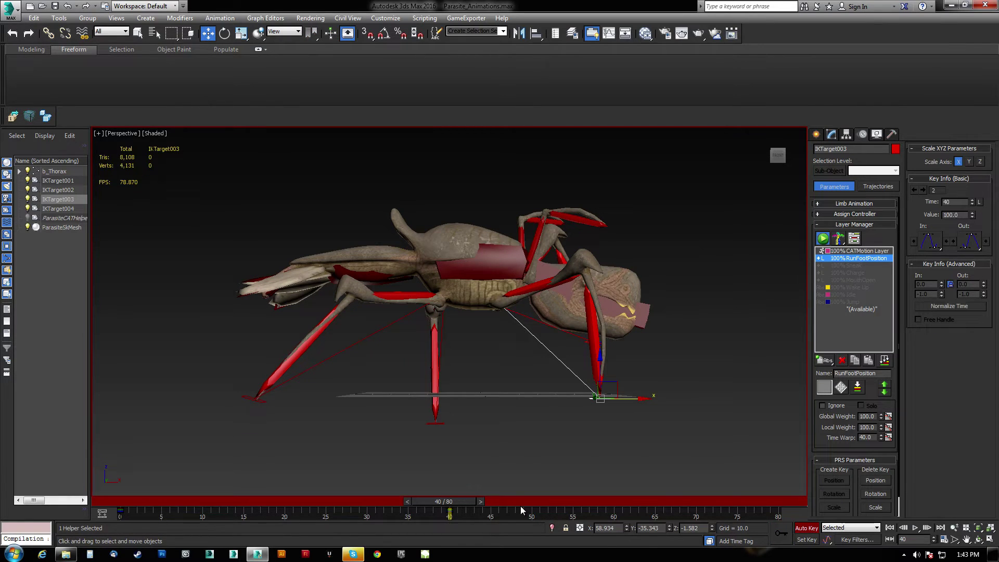
Add an IKTarget003 key at frame 80 and set the foot's Z height to 0 at frame 63
left_click_drag(463, 504, 655, 501)
key("w")
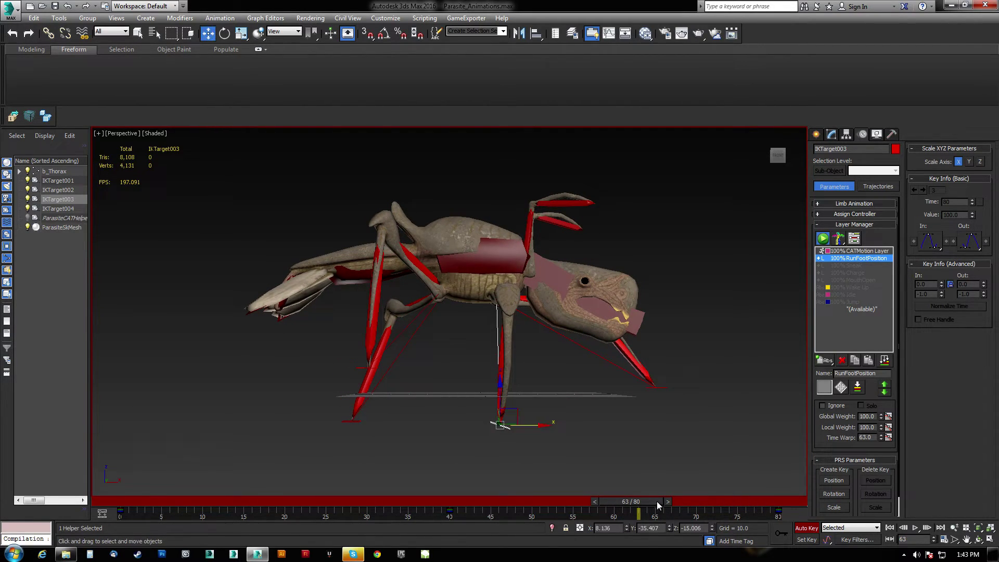
right_click(712, 527)
left_click_drag(642, 503, 604, 510)
Open the Curve Editor for IKTarget003, show only its RunFootPosition Z Position curve, and scrub to frame 80
right_click(572, 390)
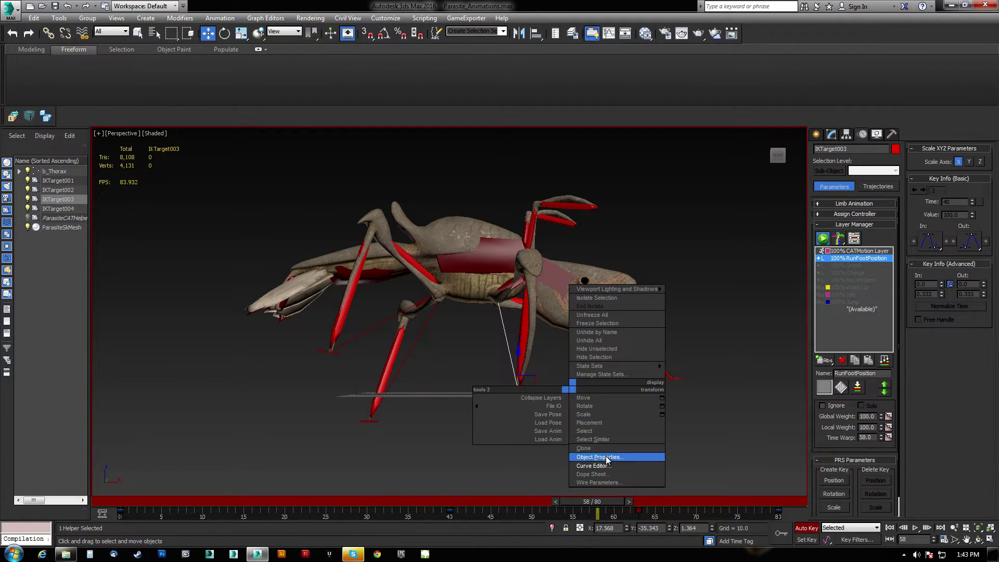
left_click(593, 466)
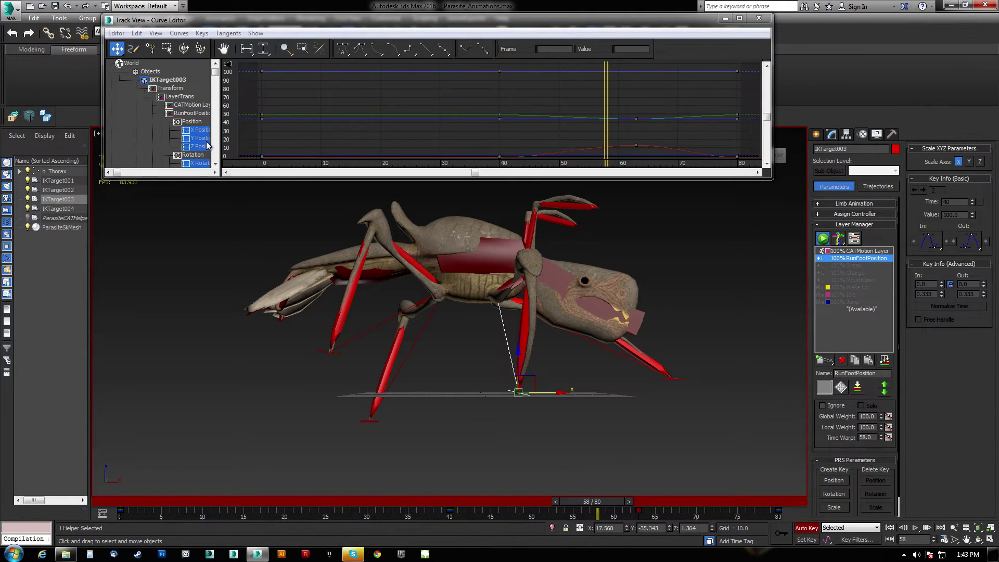
left_click(148, 128)
scroll(150, 134, "down", 2)
left_click(174, 114)
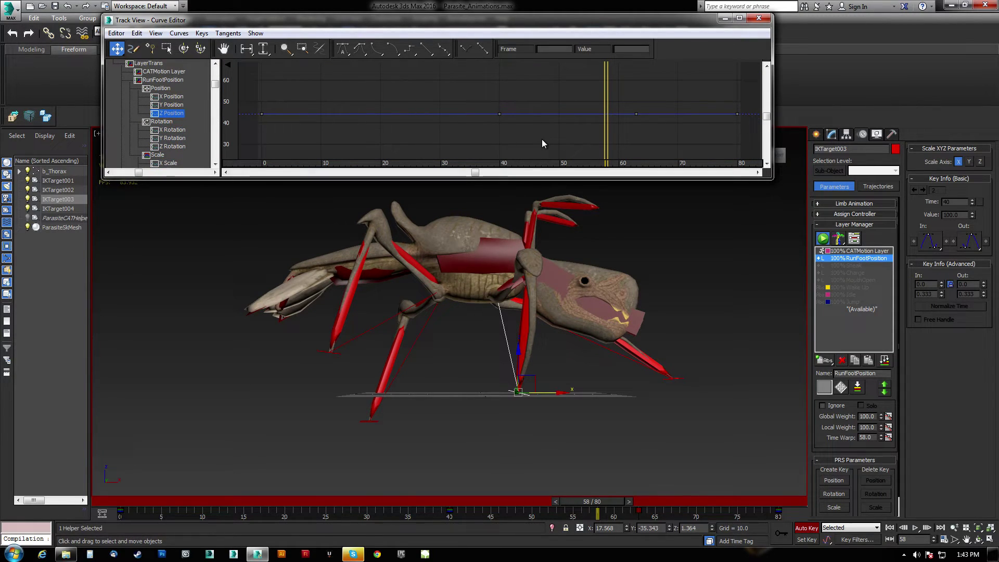
middle_click_drag(540, 291, 540, 332, "alt")
left_click_drag(604, 498, 792, 522)
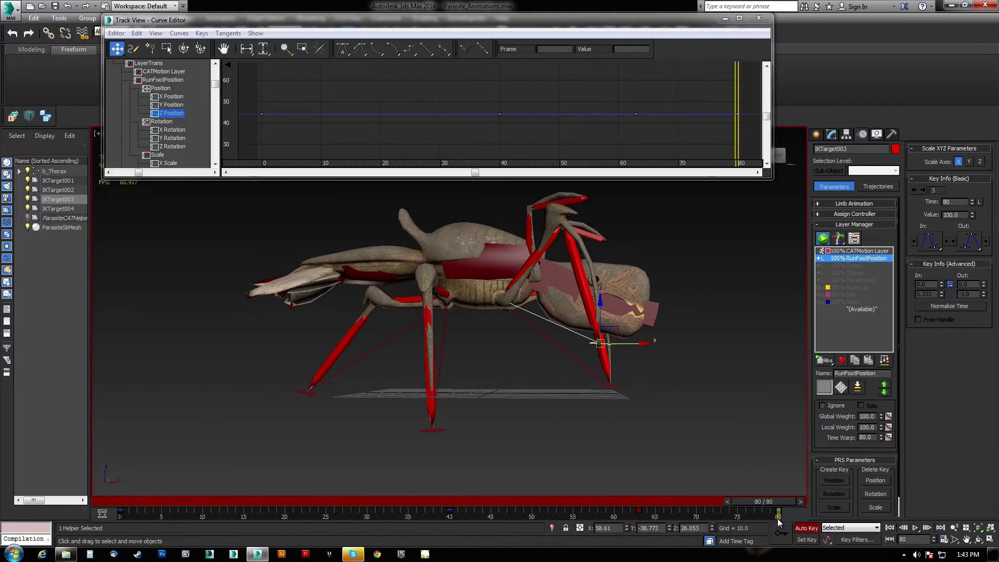
With Auto Key disabled, set IKTarget004's Z height to 0 at frame 16 on the RunFootPosition layer
left_click(432, 430)
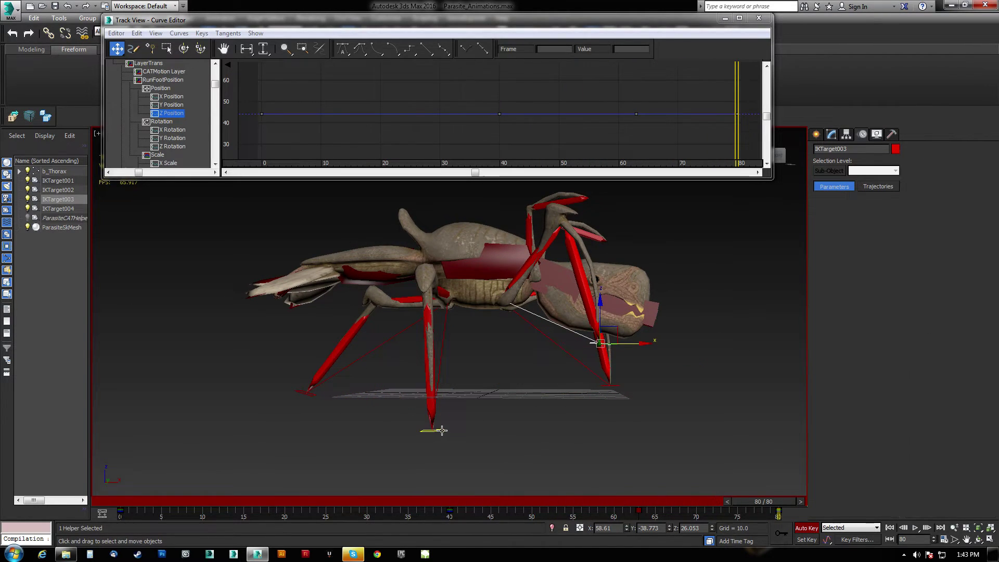
left_click(807, 528)
left_click_drag(771, 504, 257, 518)
right_click(712, 527)
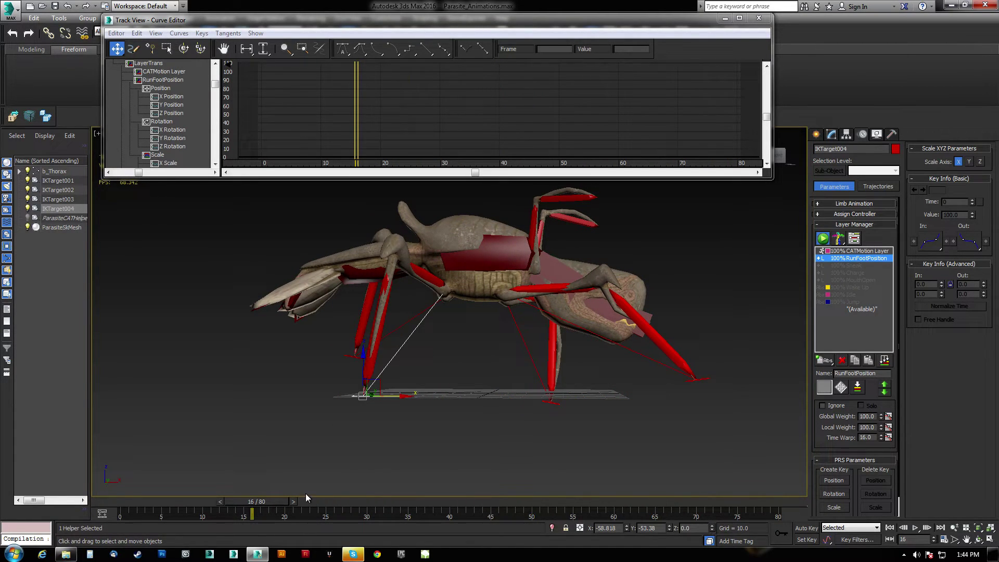
Set IKTarget002's Z height to 0 at frame 55 on the RunFootPosition layer
left_click_drag(270, 500, 573, 511)
left_click(401, 418)
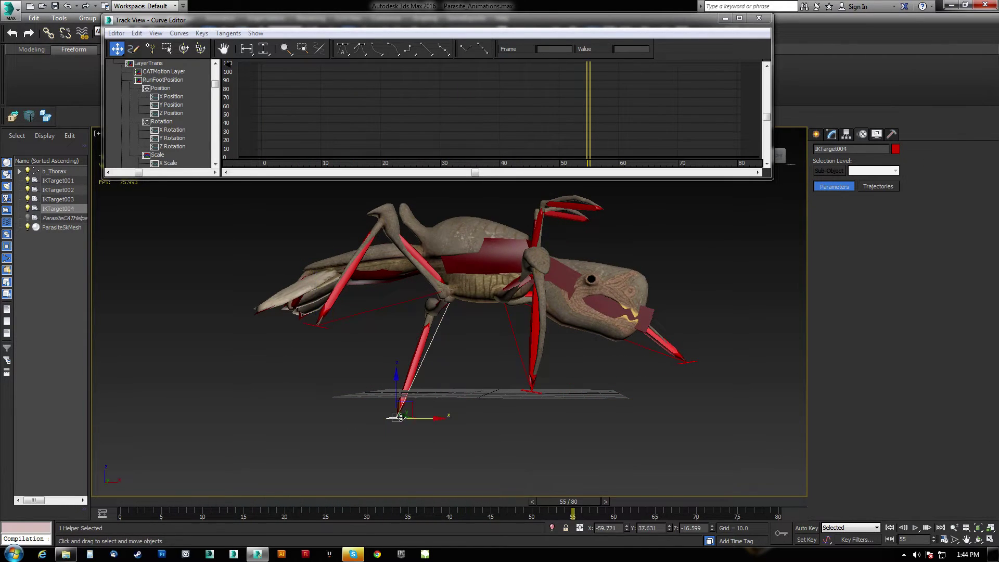
right_click(712, 528)
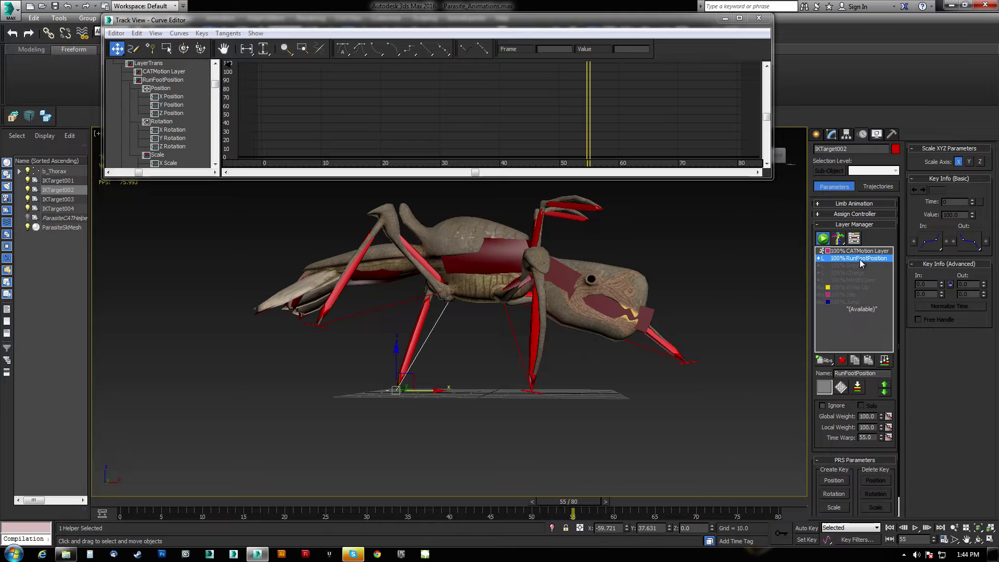
Select IKTarget001 in the front view and, with Auto Key enabled, key its Z height at 0 on frames 0 and 80
left_click_drag(550, 501, 311, 528)
left_click(527, 413)
middle_click_drag(527, 413, 534, 410, "alt")
key("v")
key("f")
middle_click_drag(471, 360, 478, 420)
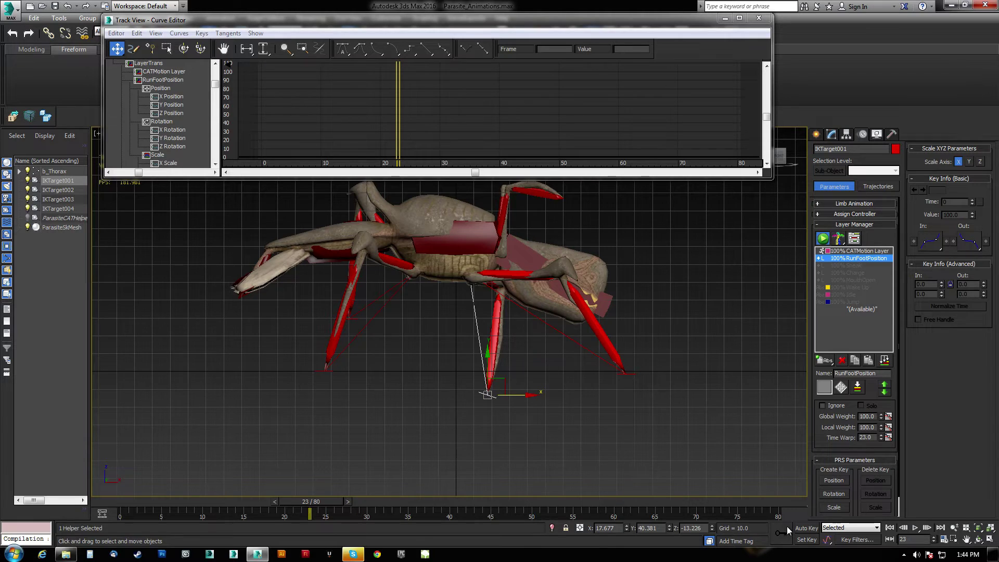
left_click(806, 528)
left_click_drag(322, 502, 133, 502)
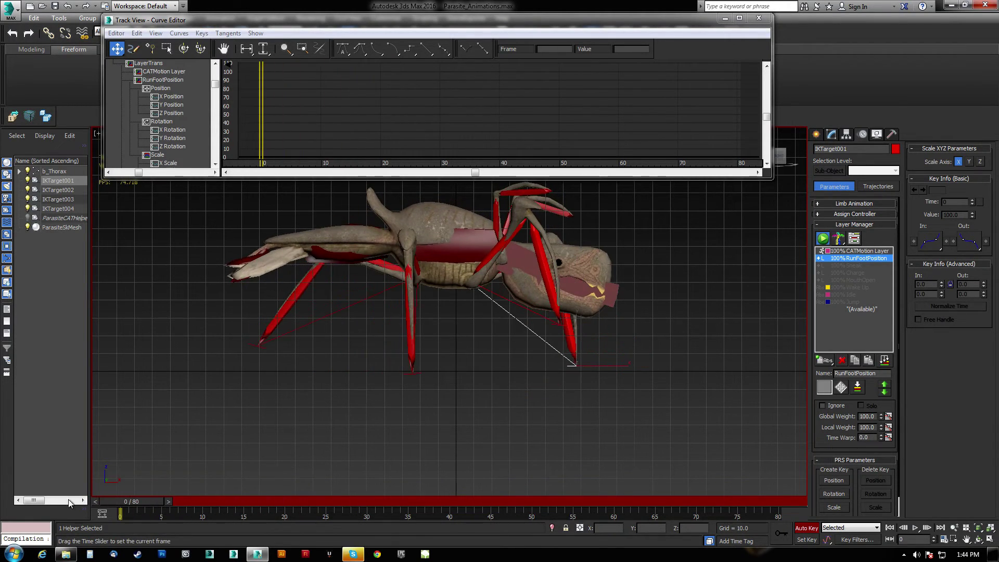
right_click(712, 528)
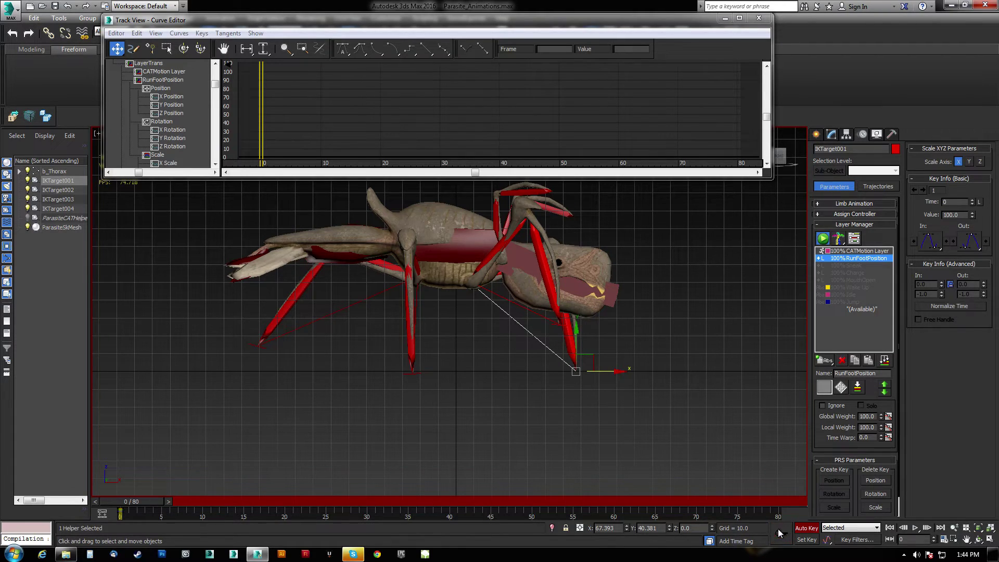
left_click(784, 504)
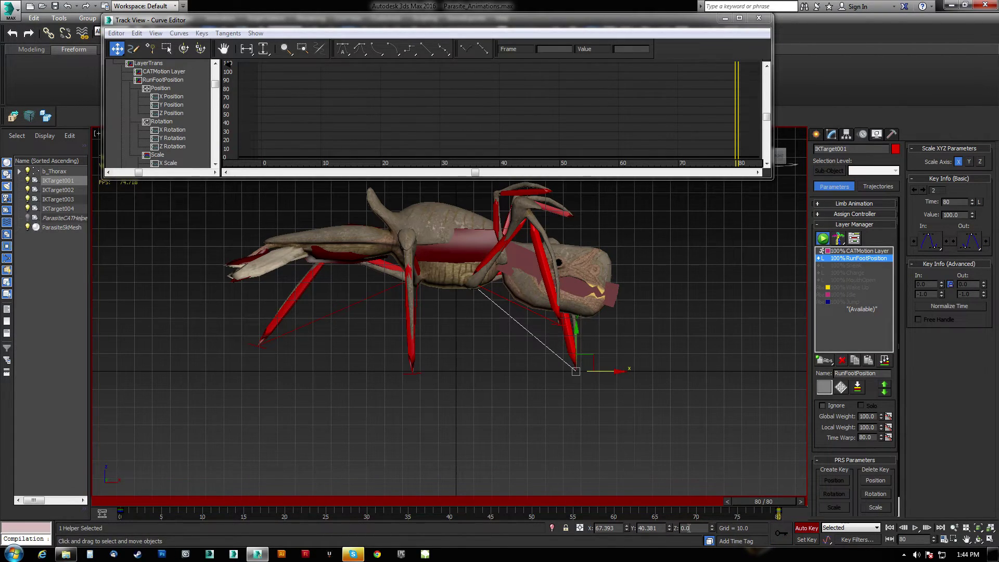
Key IKTarget001's Z height at frames 23 and 10 to keep the foot at ground level
left_click_drag(778, 503, 42, 544)
left_click_drag(127, 533, 327, 534)
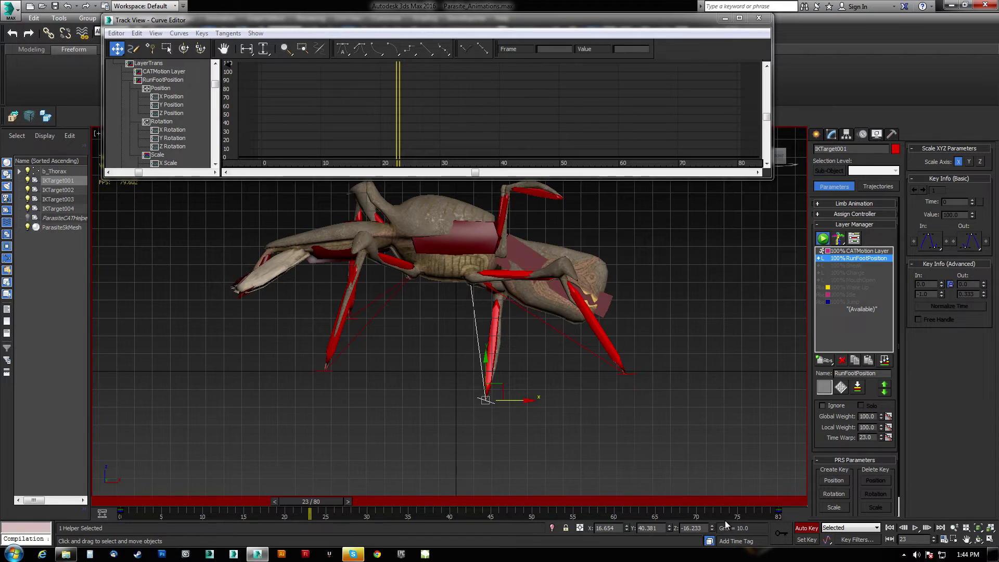
left_click_drag(329, 502, 2, 495)
left_click_drag(138, 496, 236, 494)
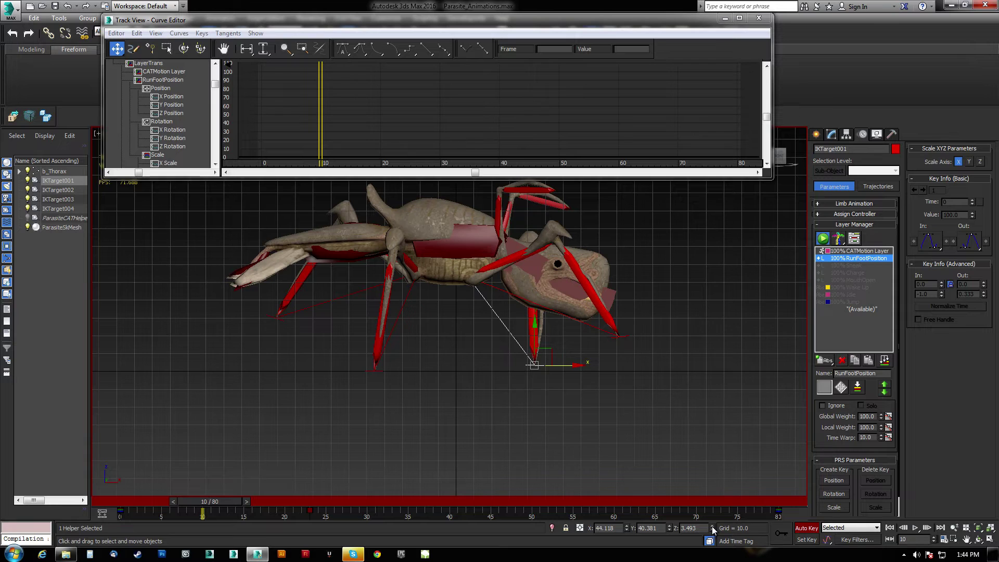
left_click_drag(224, 499, 272, 548)
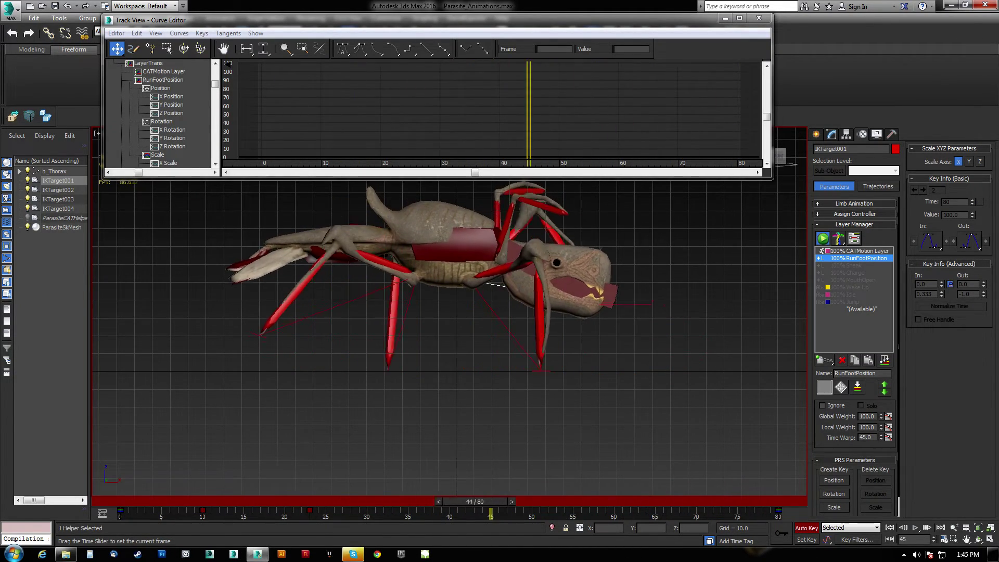
Select IKTarget002, key its position at frames 0 and 80, and set its Z height to 0 at frame 40
left_click(409, 382)
left_click_drag(421, 502, 91, 506)
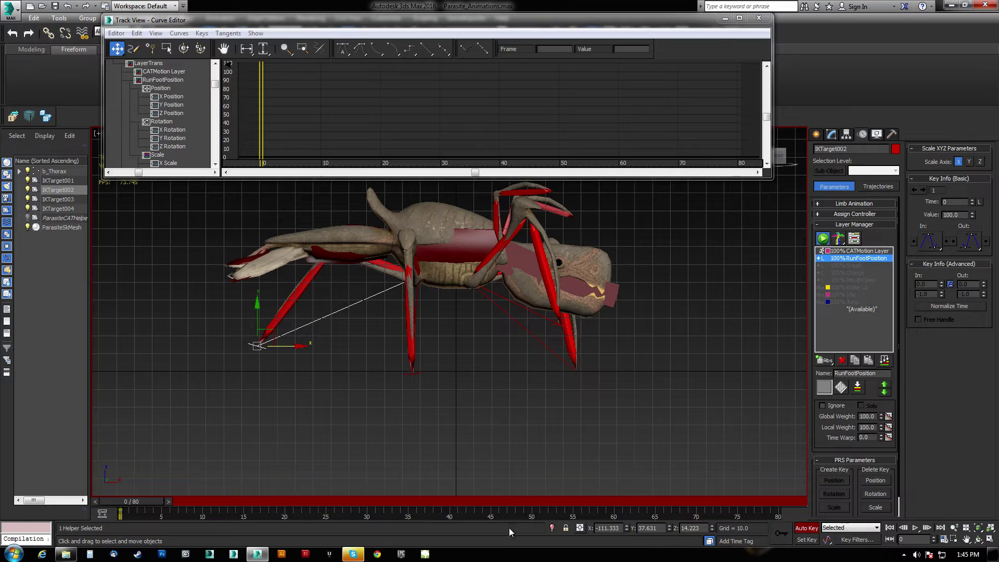
left_click_drag(129, 501, 467, 505)
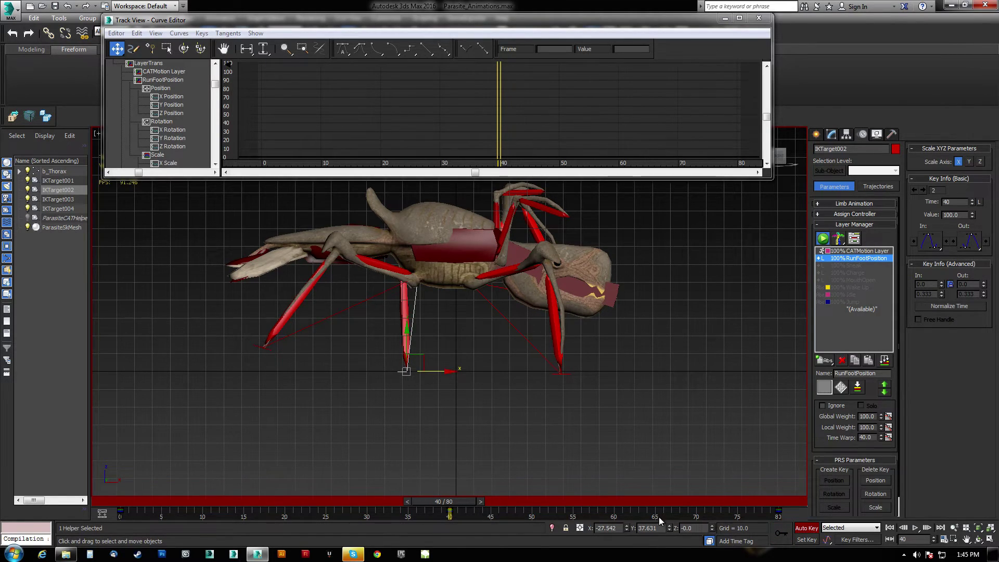
Key IKTarget002's Z height at frame 36 to bring the foot up to ground level
left_click_drag(459, 501, 420, 508)
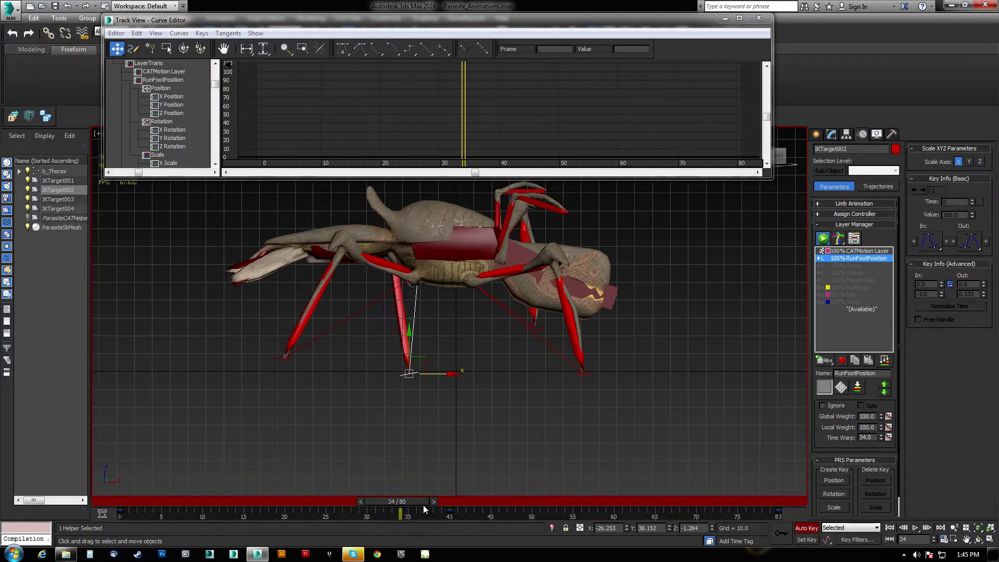
left_click(435, 500)
left_click(440, 500)
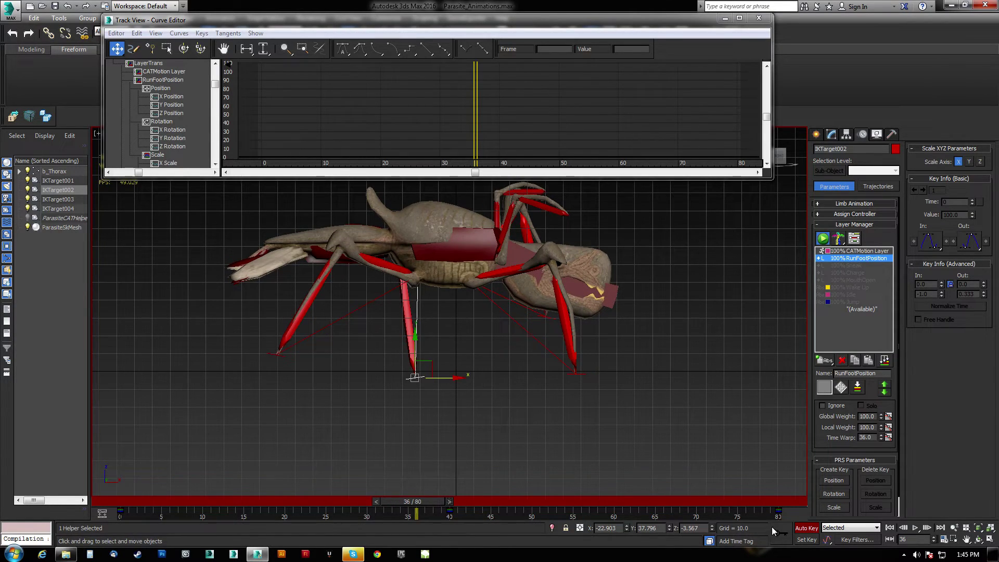
Select IKTarget003 and key its Z height at frames 23, 40 and 50 to hold the foot at ground level
left_click_drag(414, 503, 304, 549)
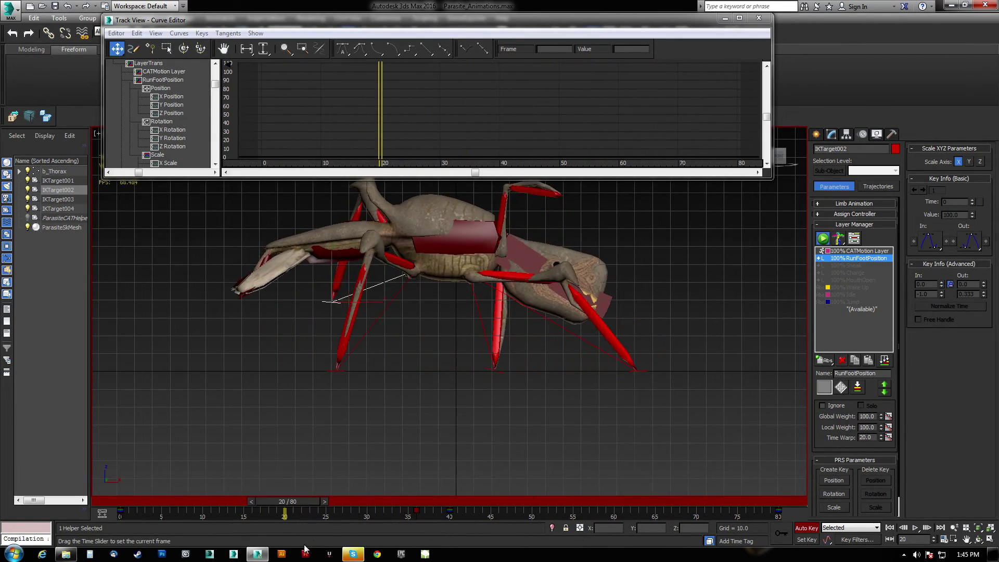
left_click(643, 372)
left_click_drag(300, 504, 330, 511)
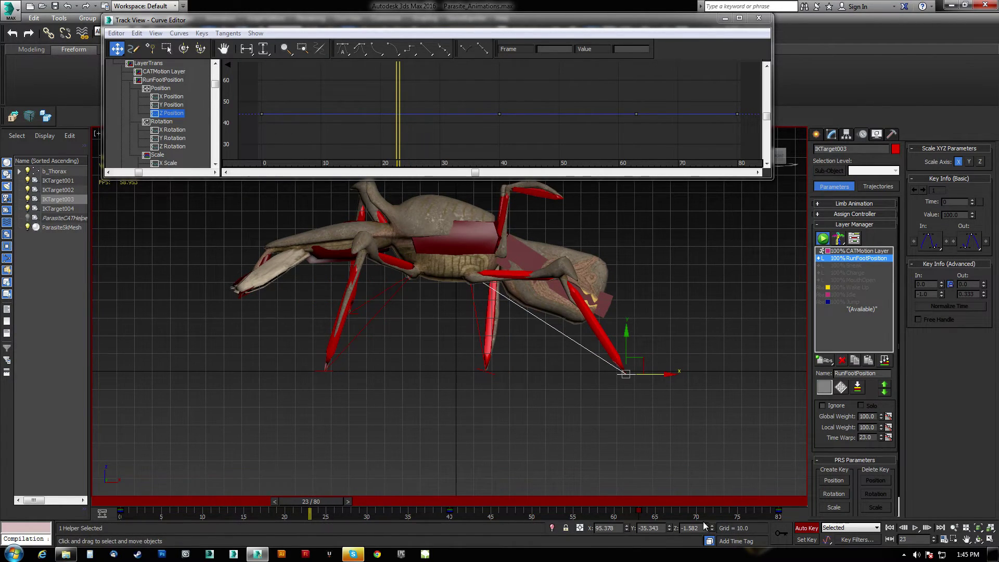
left_click_drag(335, 500, 471, 504)
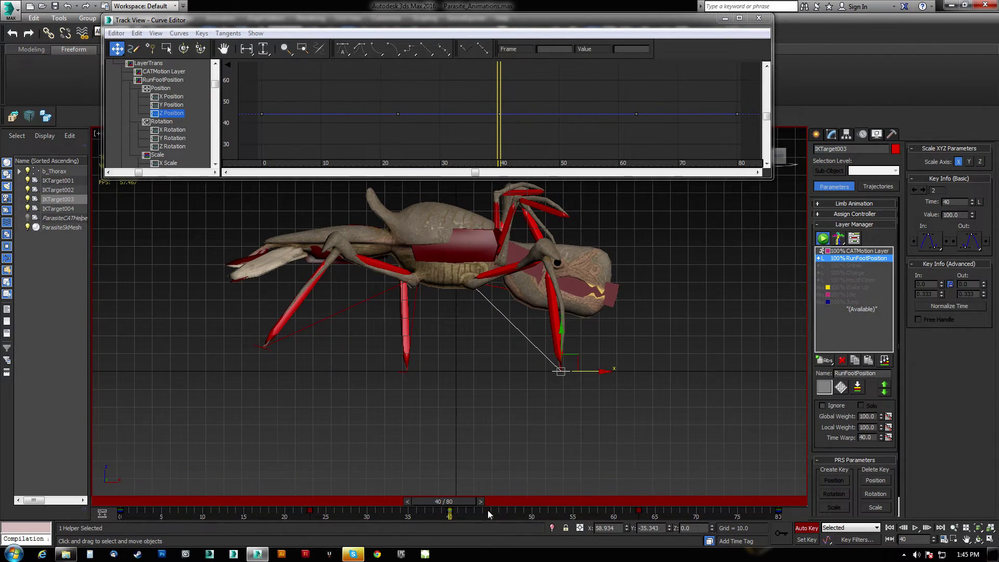
left_click_drag(473, 501, 539, 505)
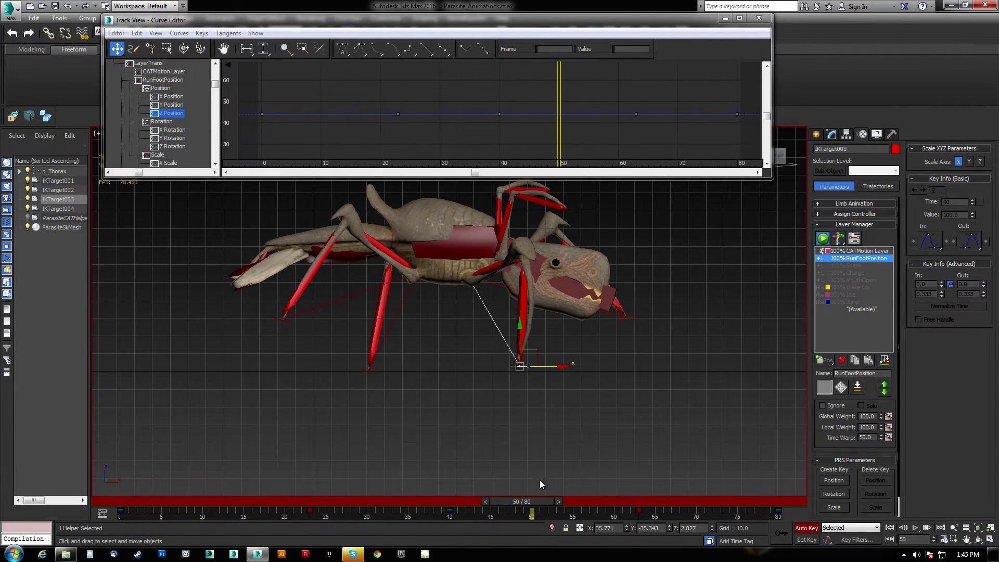
left_click_drag(531, 503, 739, 514)
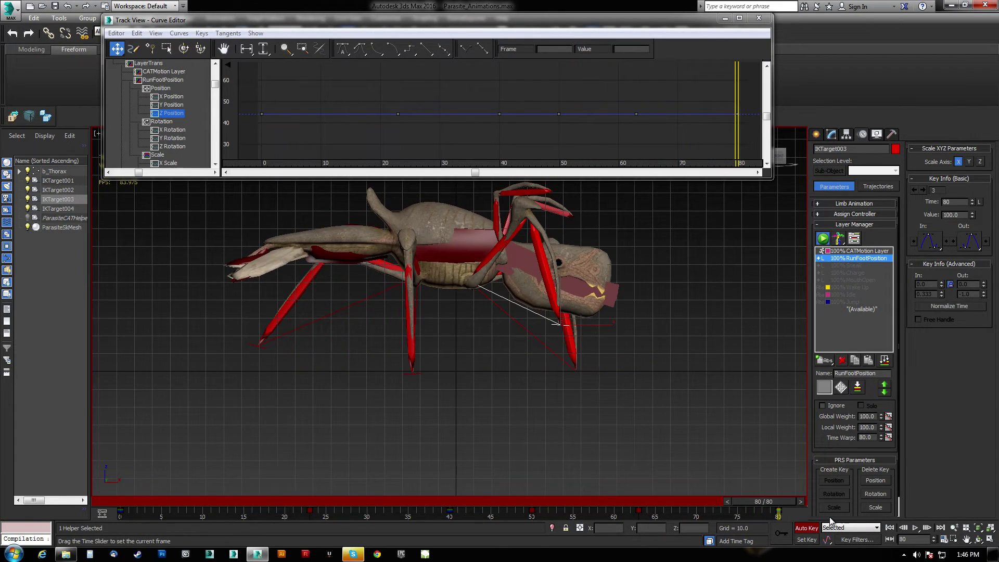
Scrub through the run cycle with the RunFootPosition layer ignored and restored to compare IKTarget003's foot motion
left_click(822, 406)
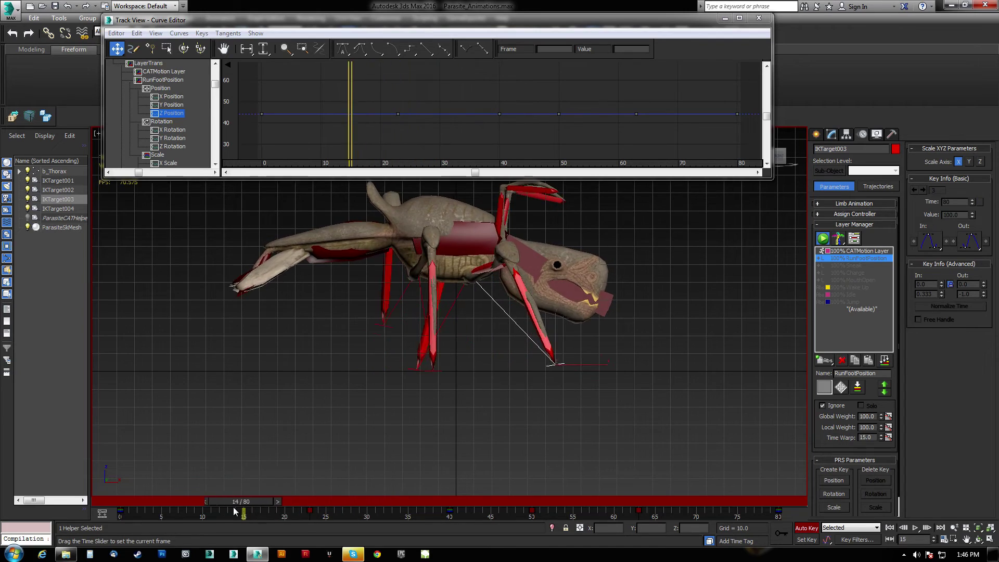
left_click_drag(152, 501, 214, 499)
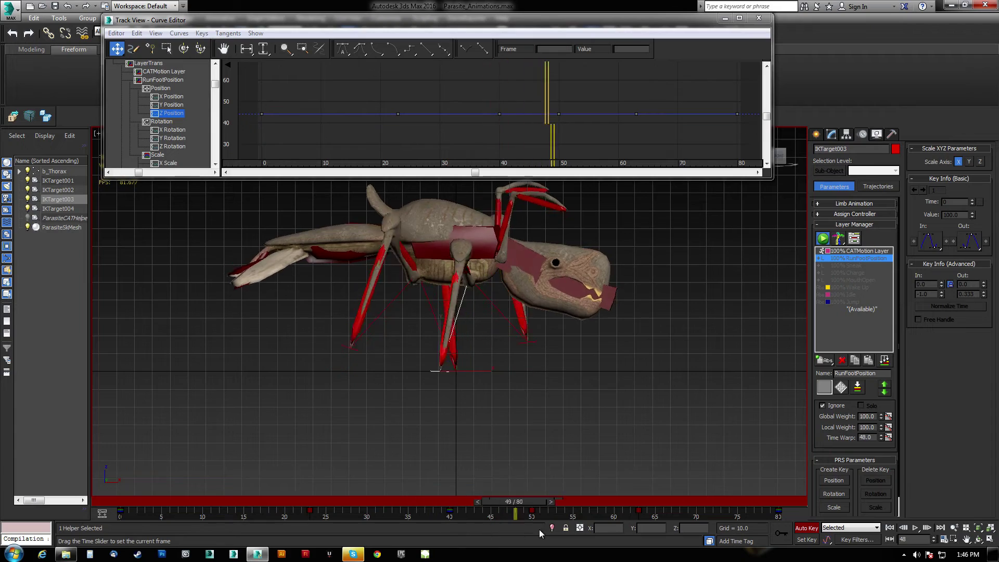
left_click_drag(72, 523, 119, 511)
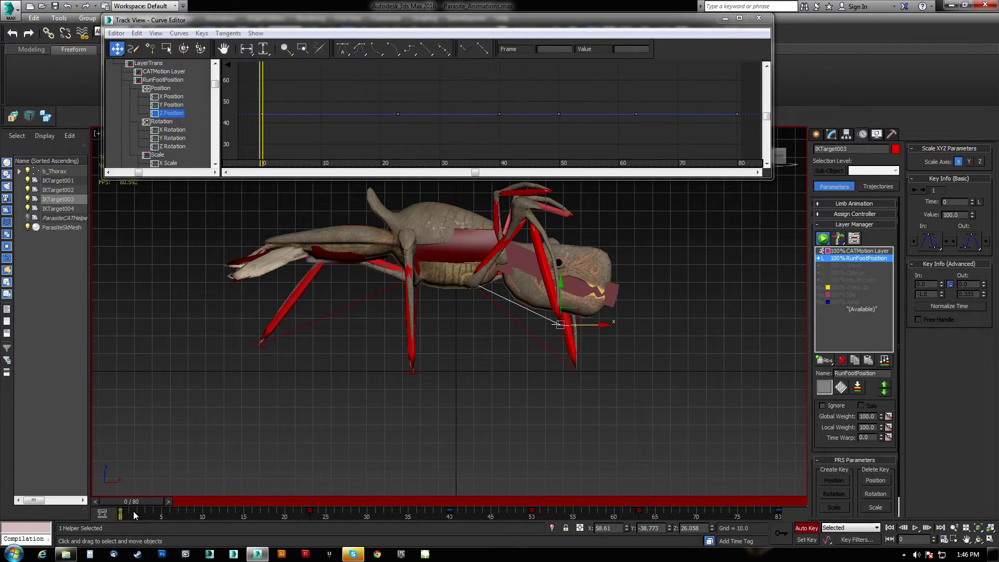
left_click_drag(136, 501, 847, 508)
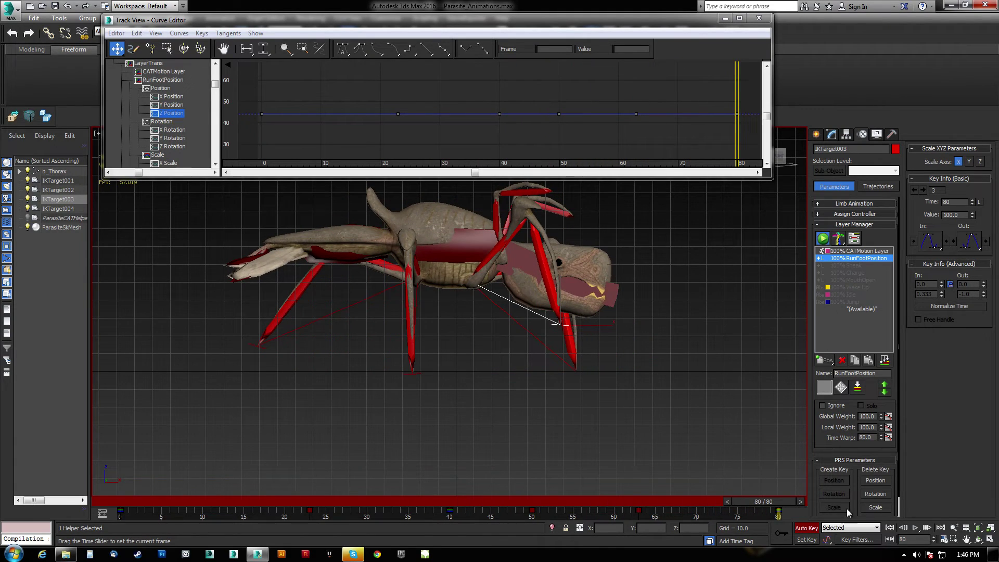
Turn off Auto Key, select the leg bone b_LLeg2A and try rotating it at frame 80
left_click(807, 528)
left_click(495, 250)
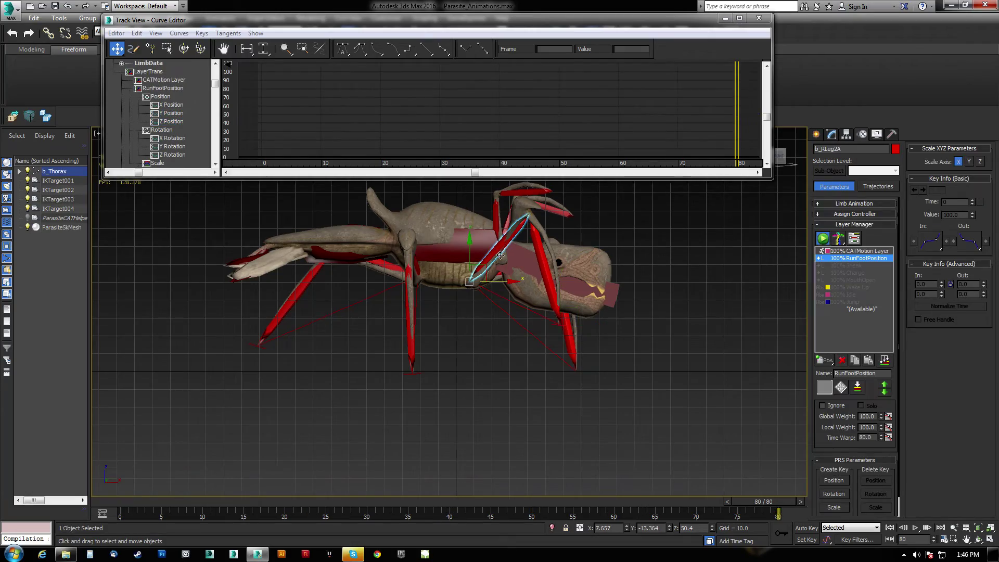
middle_click_drag(560, 327, 468, 359, "alt")
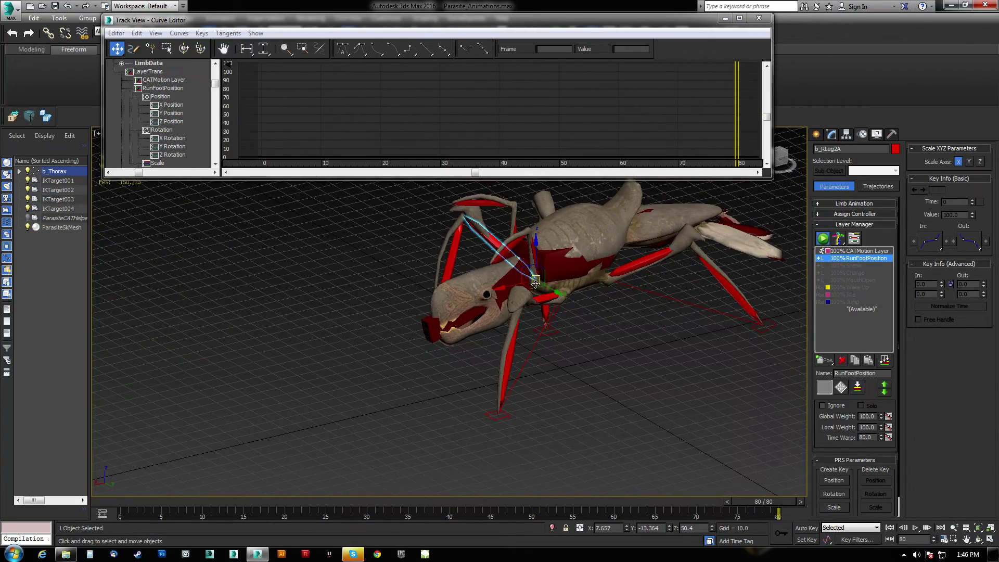
left_click(544, 296)
middle_click_drag(545, 302, 566, 292, "alt")
key("e")
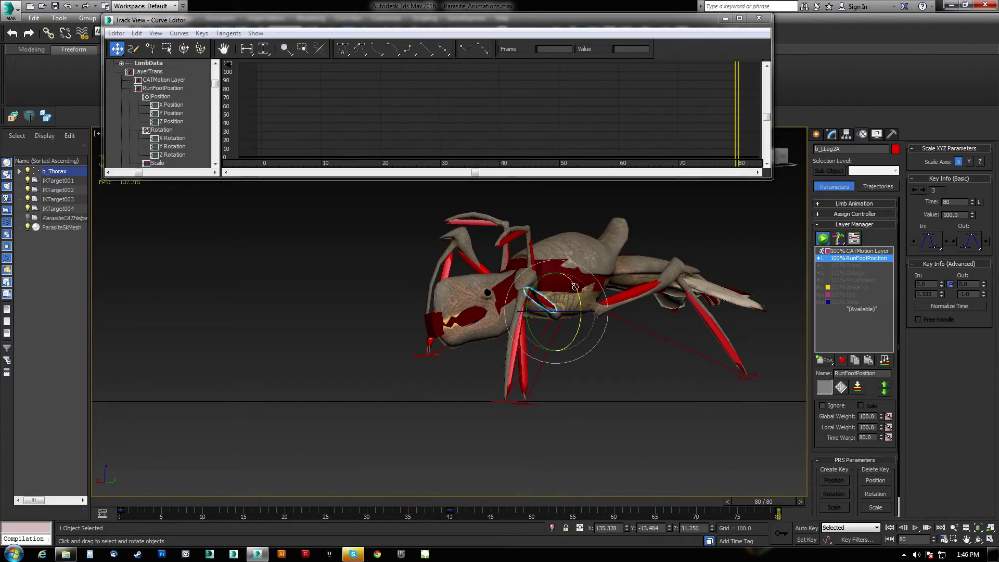
left_click_drag(576, 287, 594, 332)
Inspect the creature's legs from several angles and close the Curve Editor
middle_click_drag(609, 365, 533, 308, "alt")
middle_click_drag(507, 373, 512, 403, "alt")
scroll(537, 395, "up", 4)
middle_click_drag(512, 403, 514, 356, "alt")
scroll(522, 355, "down", 4)
scroll(565, 361, "up", 2)
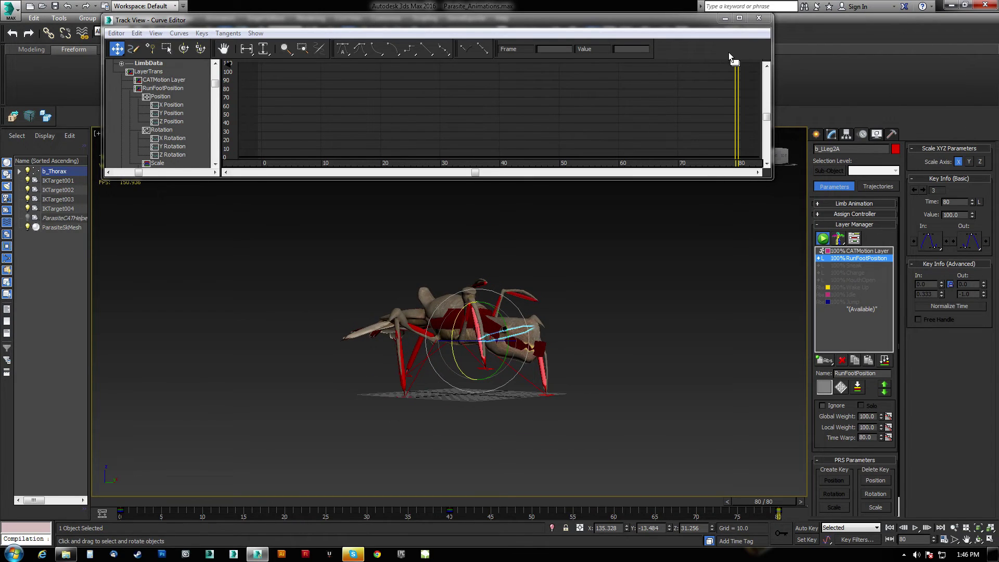
left_click(759, 20)
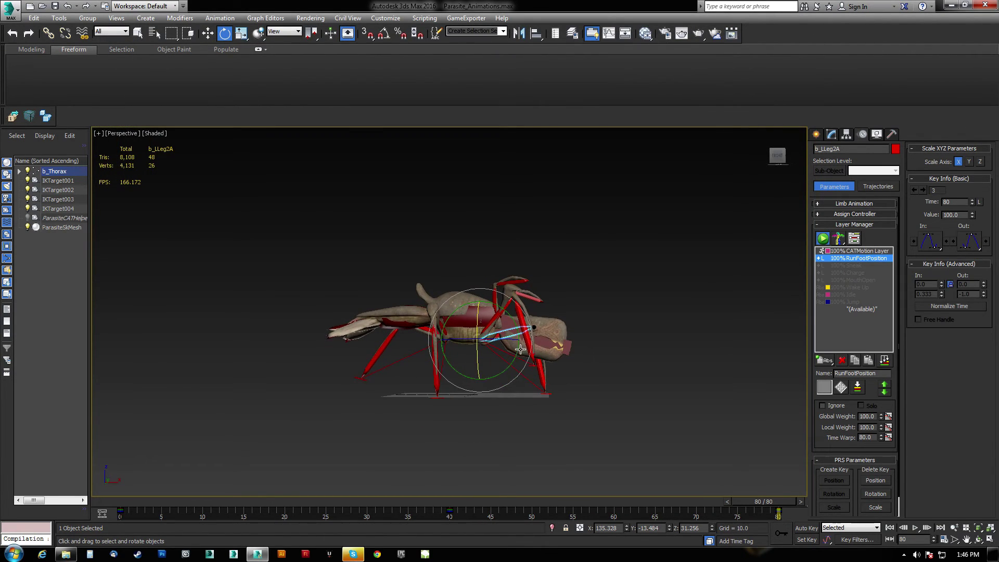
Go to frame 40 and play the run cycle in the Front view to check the foot placement
left_click_drag(785, 508, 477, 524)
key("e")
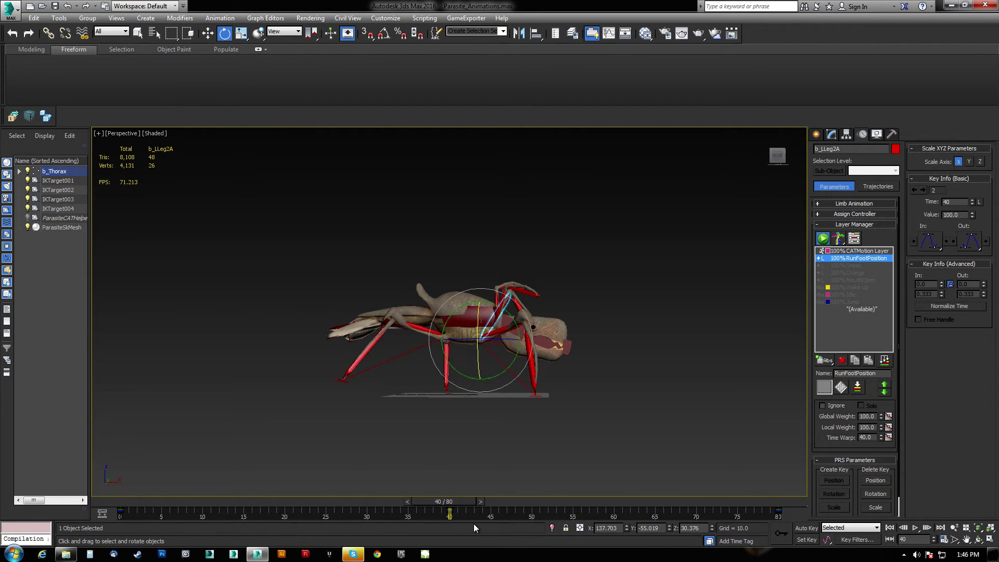
key("f")
scroll(491, 445, "down", 1)
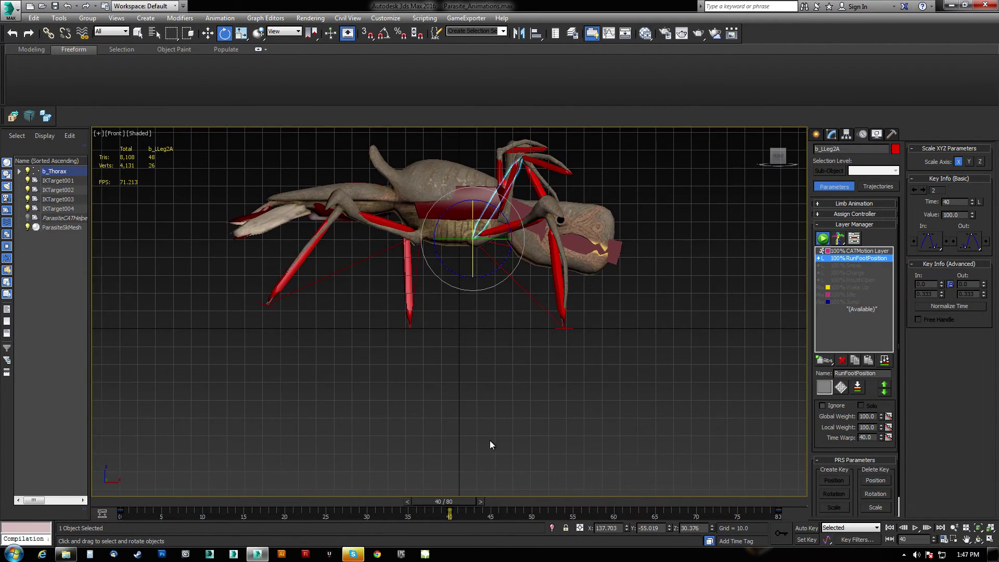
left_click(916, 528)
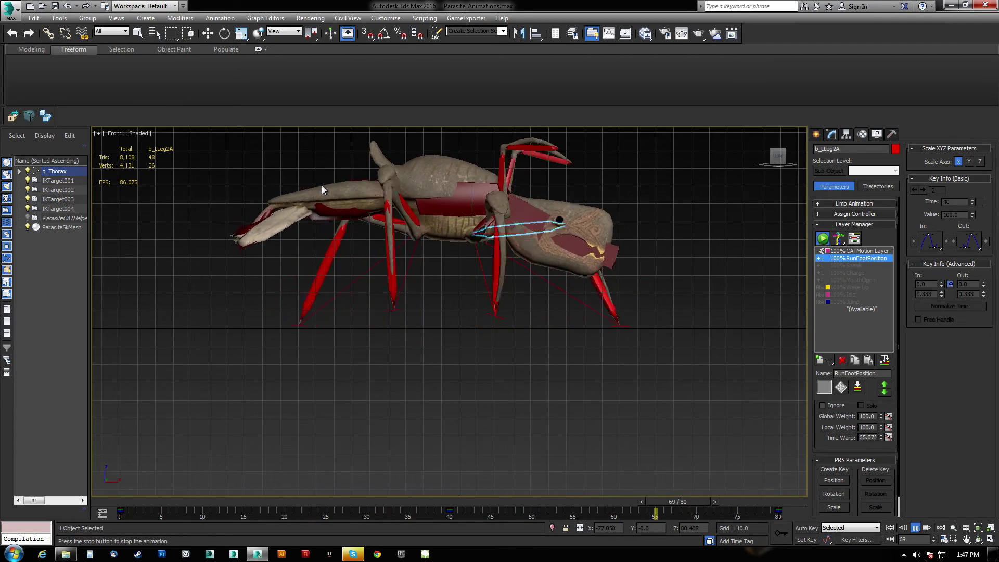
left_click(916, 527)
key("e")
Select b_Thorax and open the hub's Lift curve in the CATMotion Layer's motion editor
left_click(480, 194)
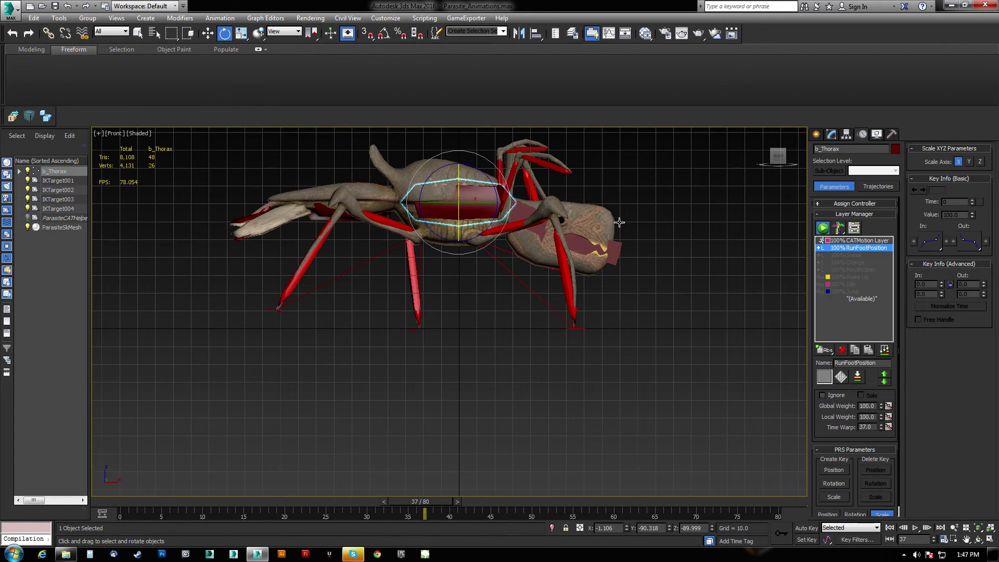
left_click(845, 241)
left_click(841, 376)
left_click(375, 245)
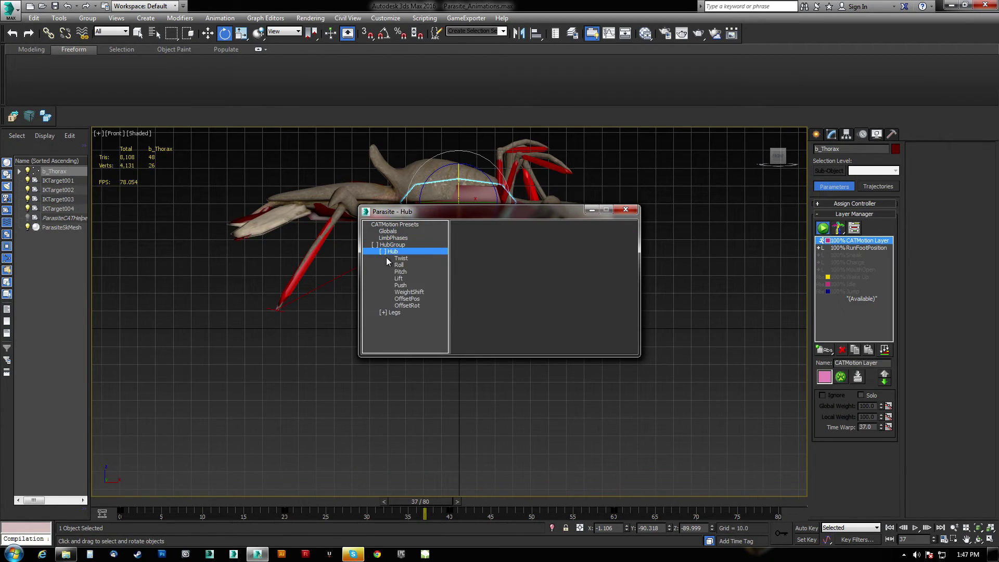
left_click(398, 279)
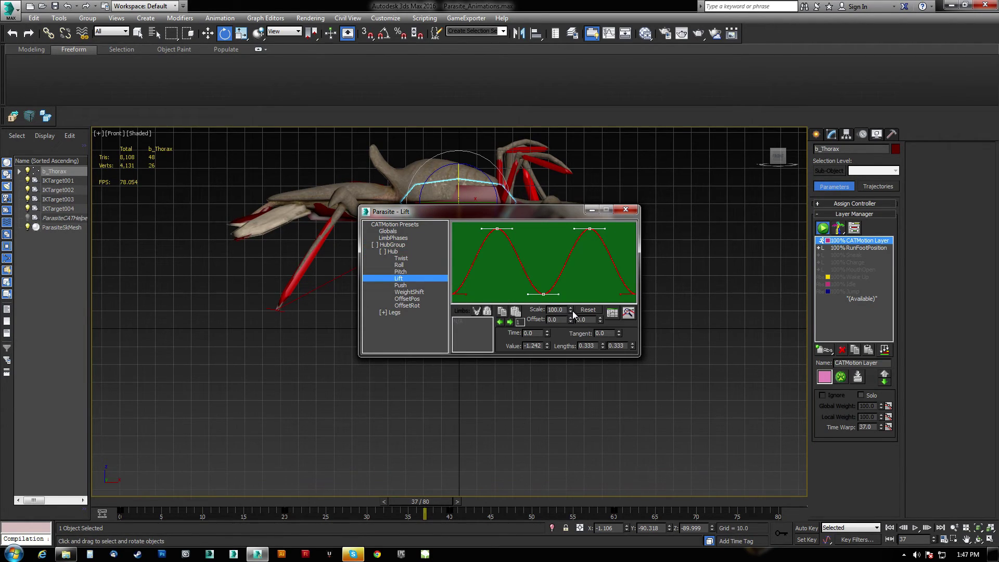
Scale up the hub's Lift curve until its value at time 0 is -2.497, with the run cycle playing
left_click_drag(572, 310, 571, 294)
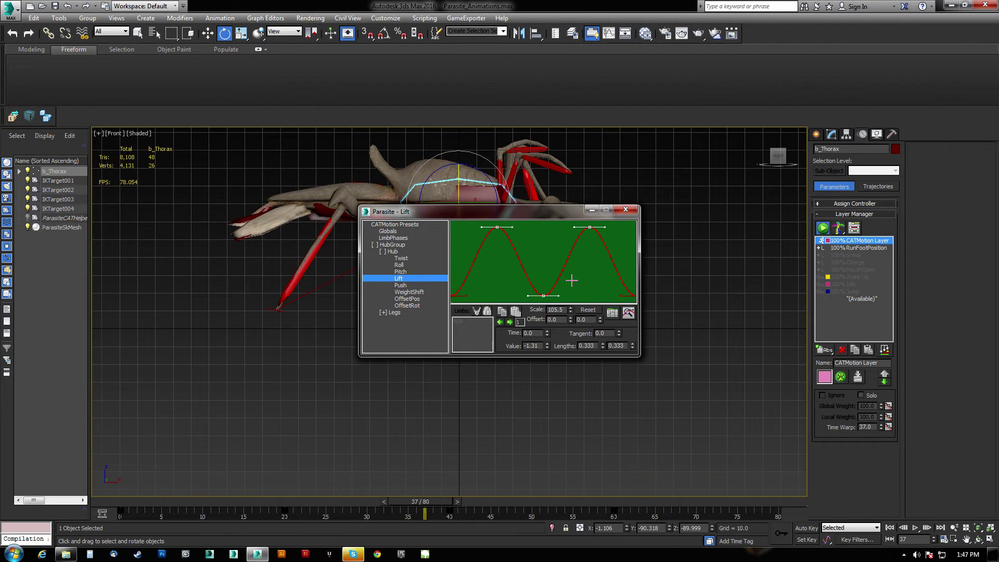
left_click(916, 528)
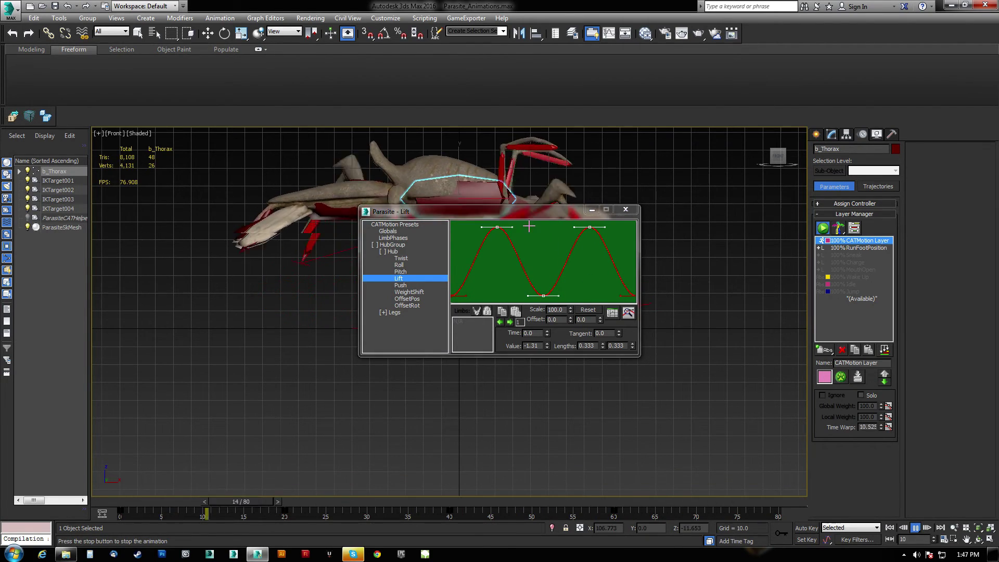
left_click_drag(502, 211, 625, 243)
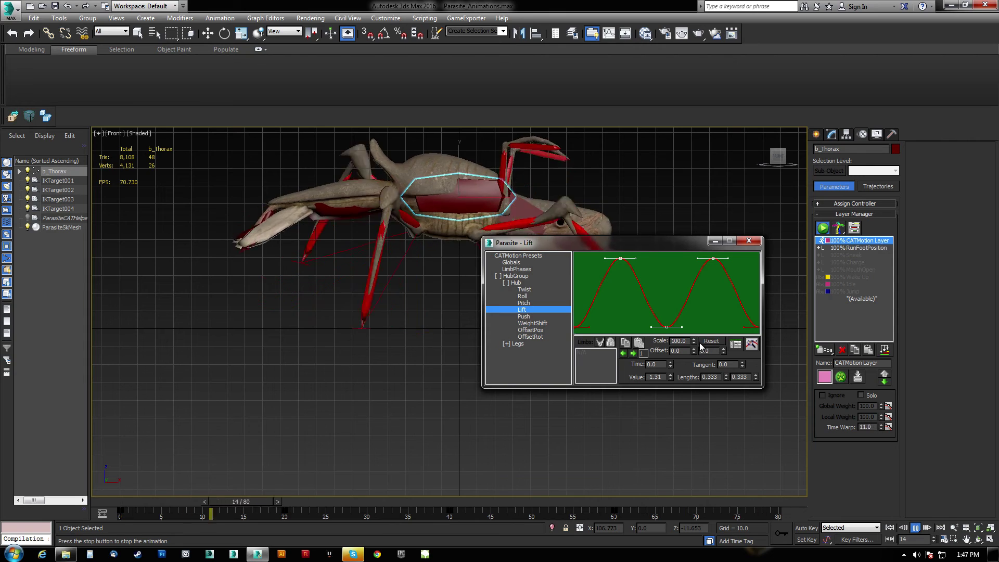
left_click_drag(694, 339, 694, 278)
left_click_drag(695, 232, 695, 221)
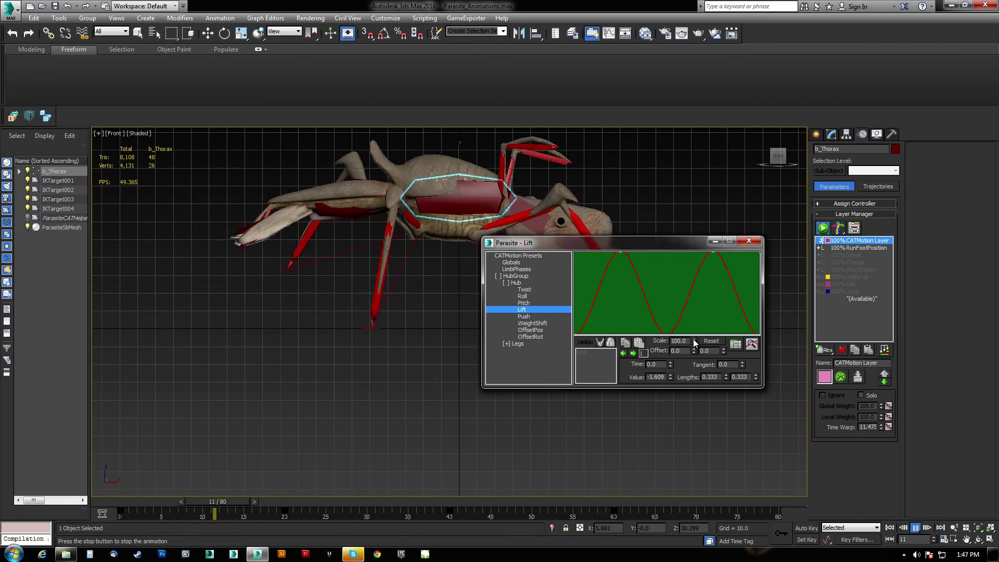
left_click_drag(693, 338, 685, 52)
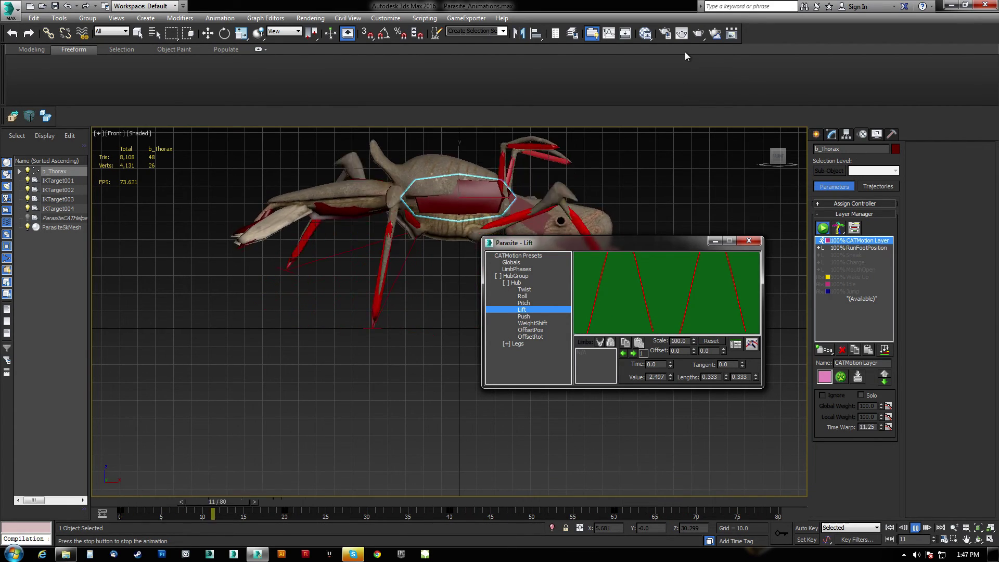
Examine the body's bounce and leg motion in the Front view during playback, and close the CATMotion editor
middle_click_drag(645, 189, 541, 206)
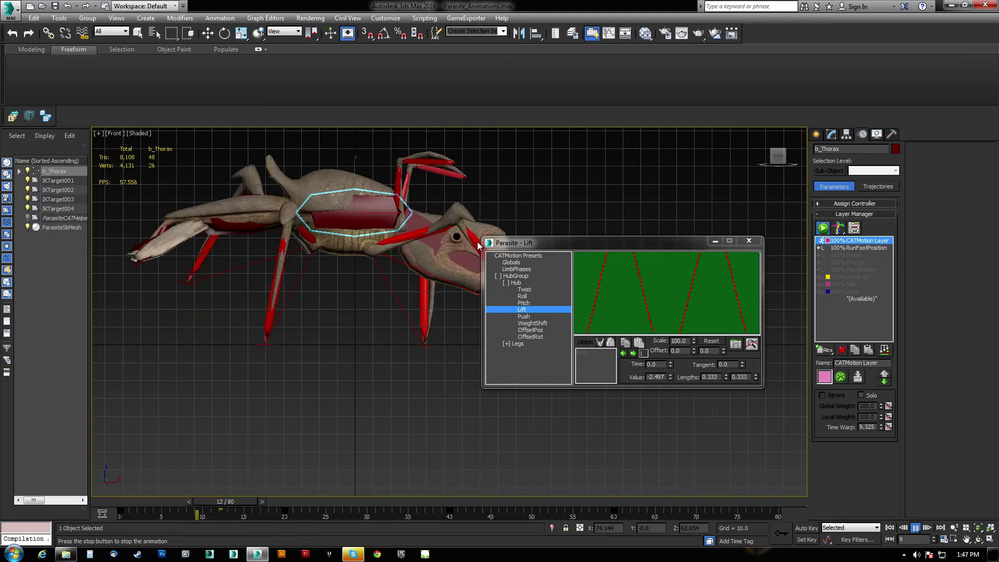
middle_click_drag(455, 251, 396, 266)
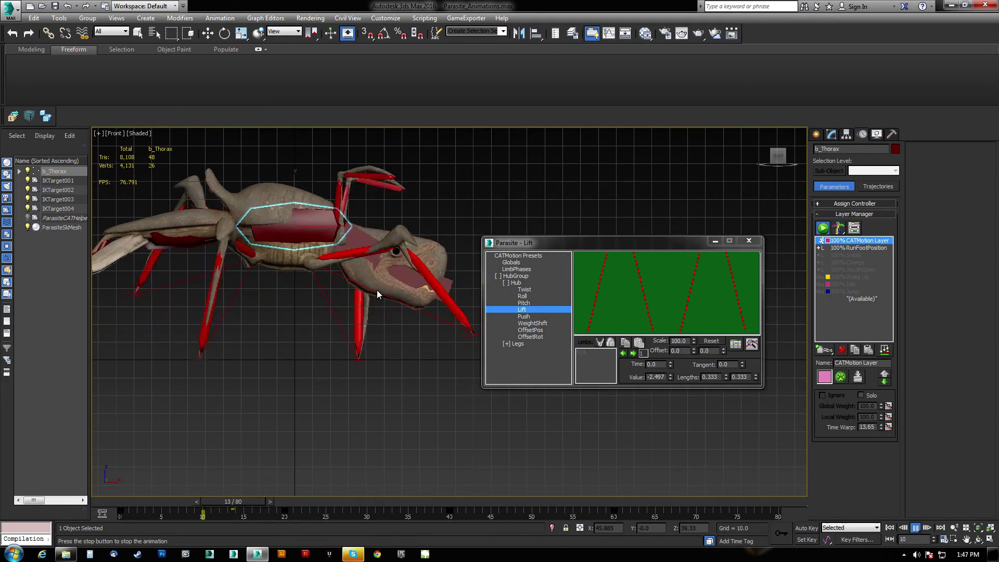
middle_click_drag(307, 326, 354, 340)
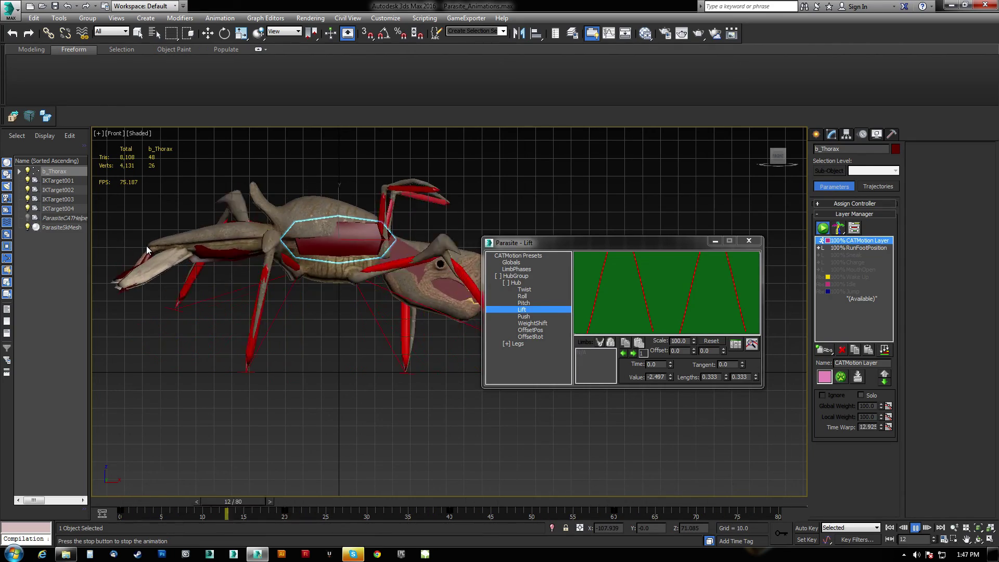
middle_click_drag(305, 283, 298, 287)
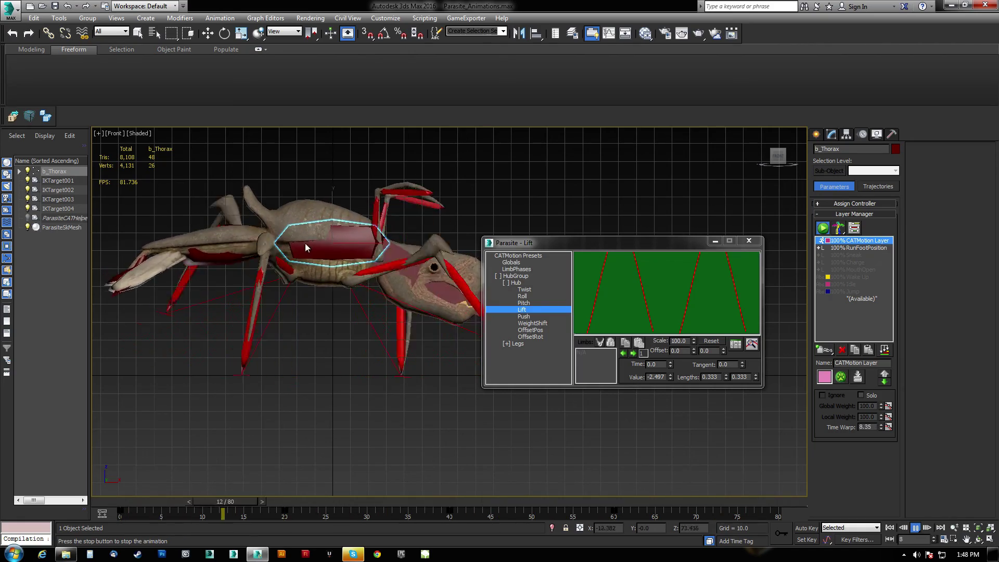
left_click(749, 241)
Examine the playing run cycle from above and from the side in the Perspective view, and stop the playback
key("p")
middle_click_drag(554, 313, 478, 398, "alt")
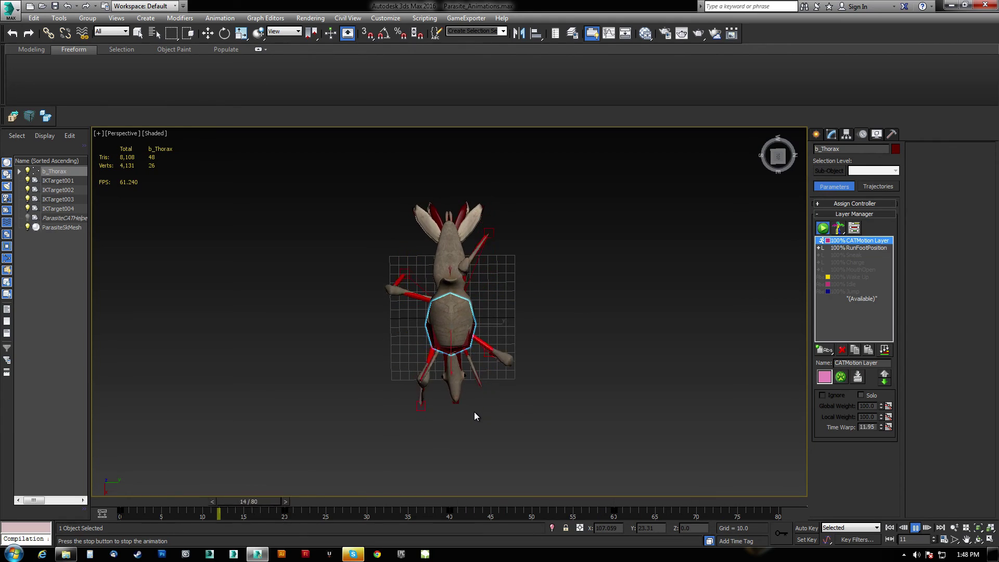
middle_click_drag(467, 454, 496, 383, "alt")
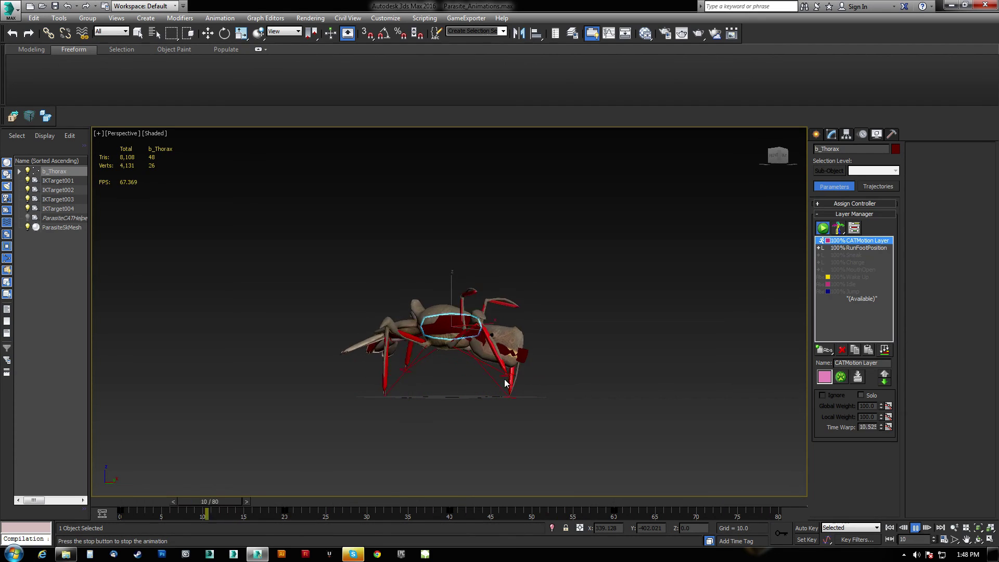
left_click(916, 528)
middle_click_drag(473, 417, 646, 364, "alt")
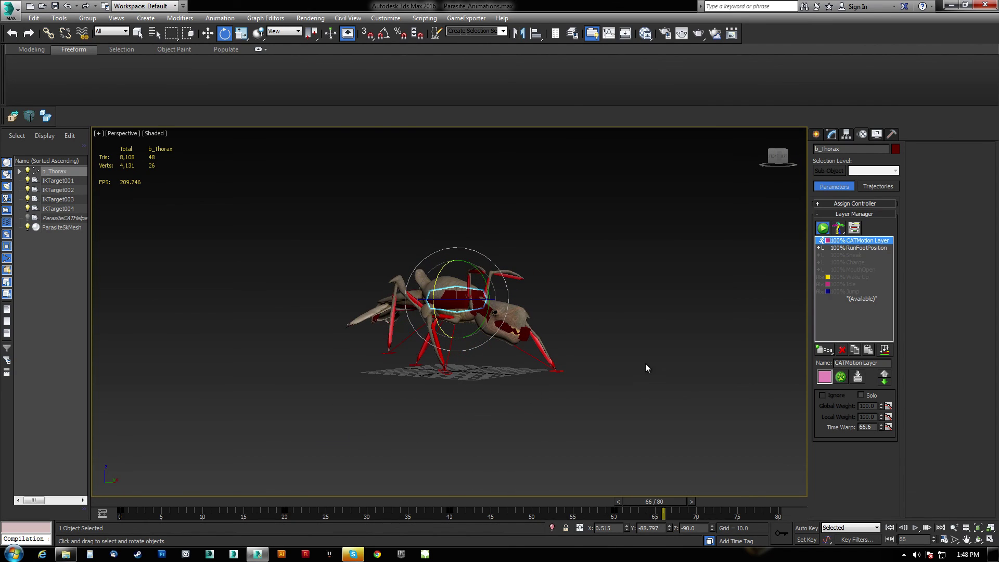
Set the RunFootPosition layer to Ignore and play the run cycle to examine the uncorrected foot motion
left_click(854, 249)
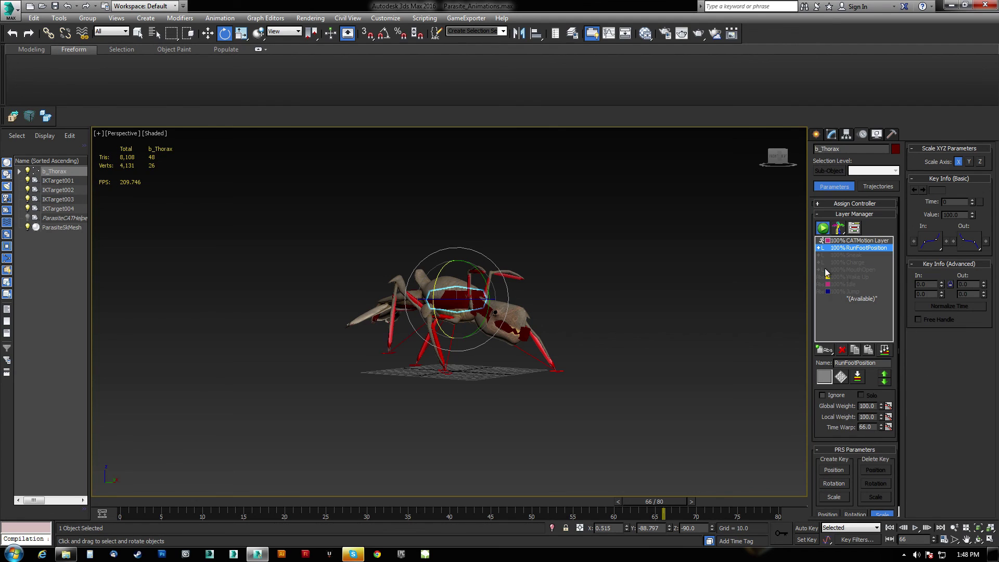
left_click(822, 396)
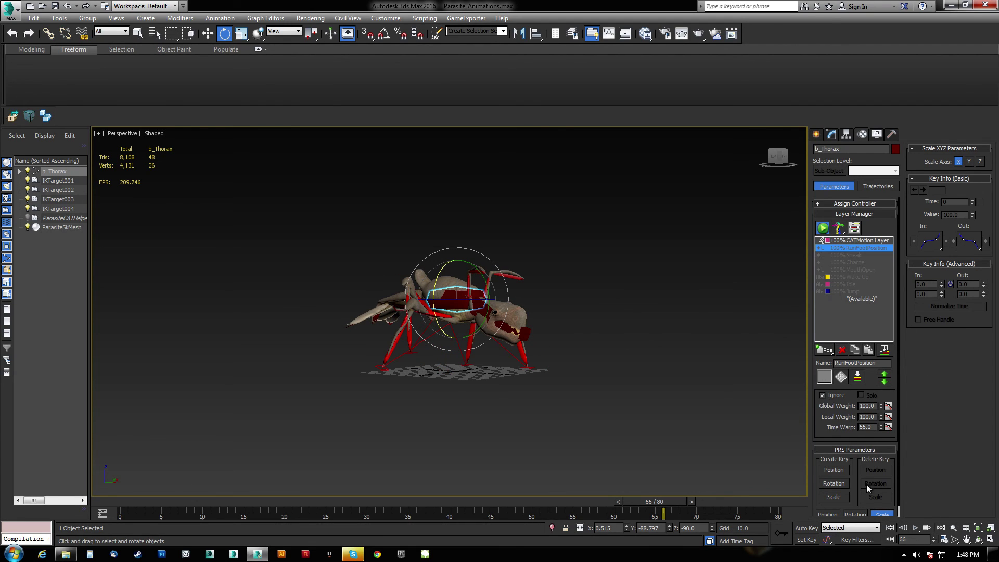
left_click(917, 528)
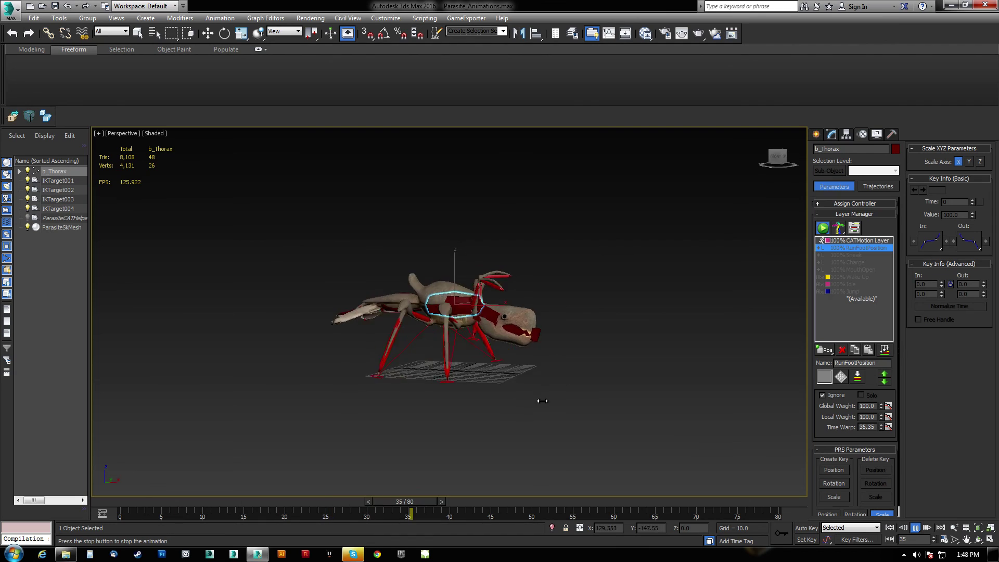
middle_click_drag(508, 396, 407, 351, "alt")
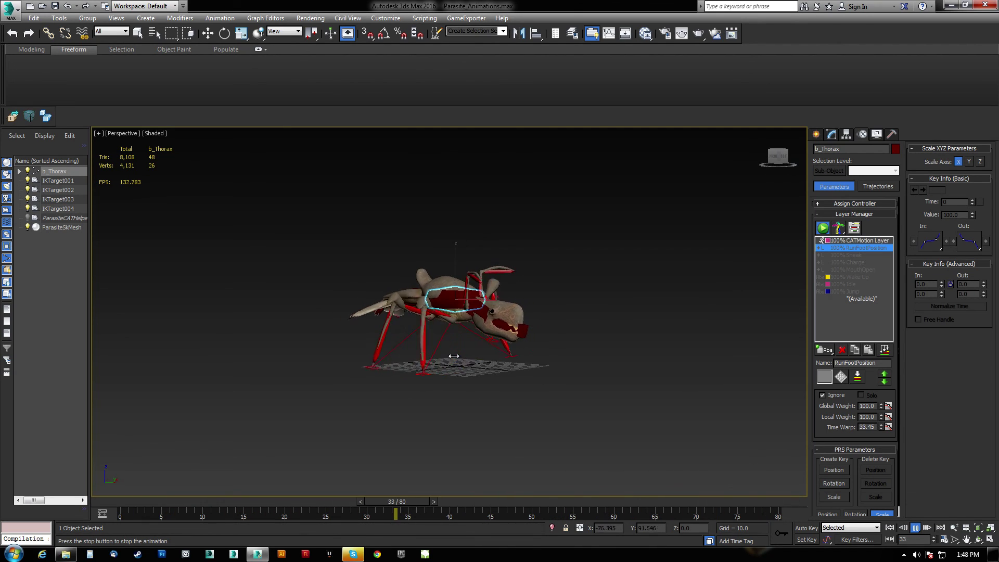
Re-enable the RunFootPosition layer and examine the corrected run cycle up close from the front and side
left_click(823, 395)
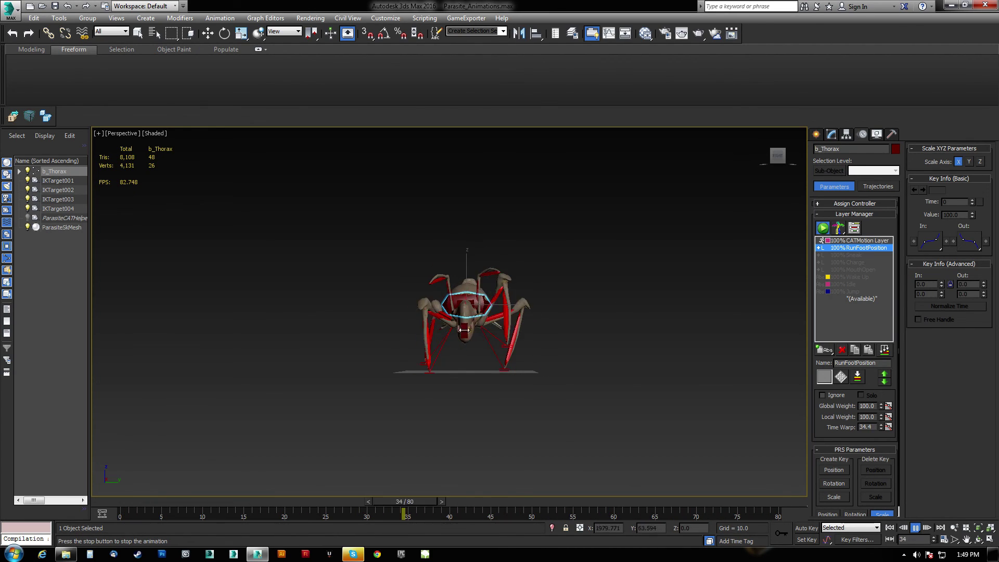
scroll(489, 391, "up", 3)
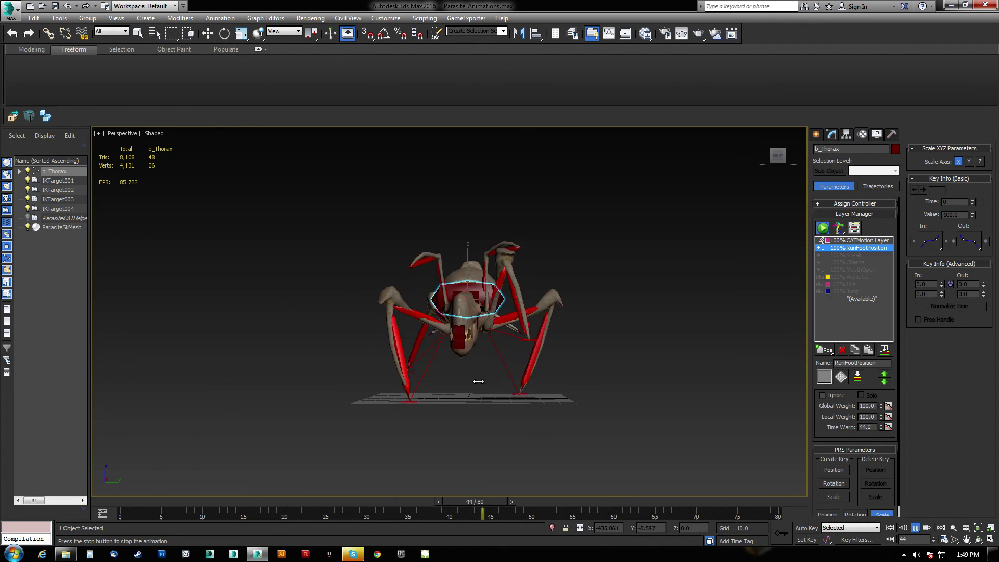
scroll(494, 391, "up", 5)
scroll(495, 391, "down", 5)
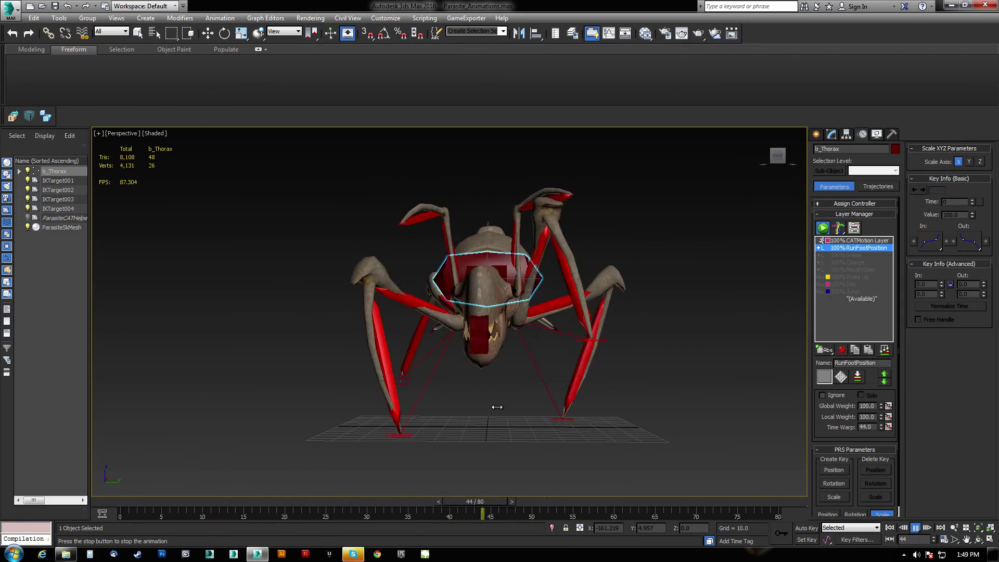
middle_click_drag(617, 404, 548, 399, "alt")
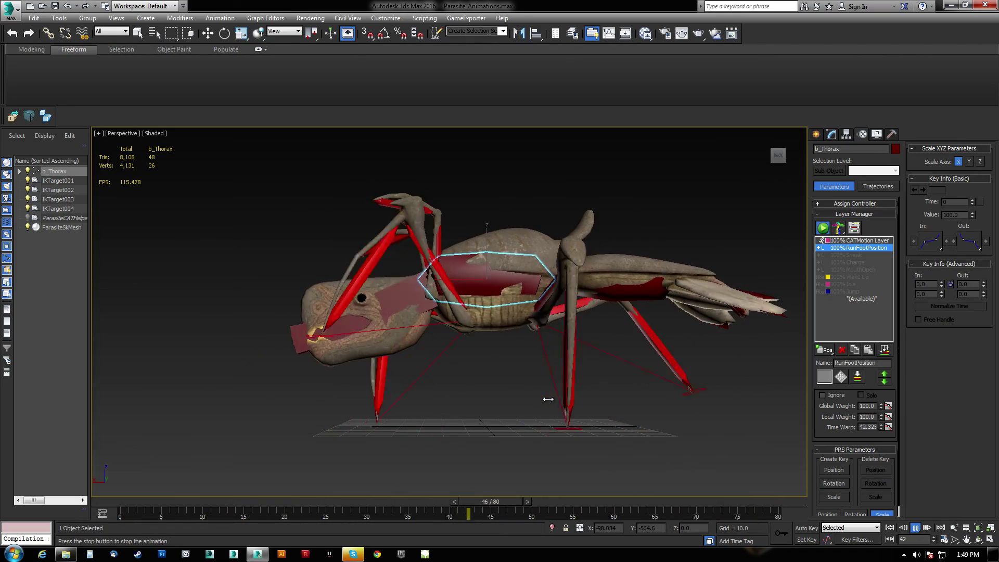